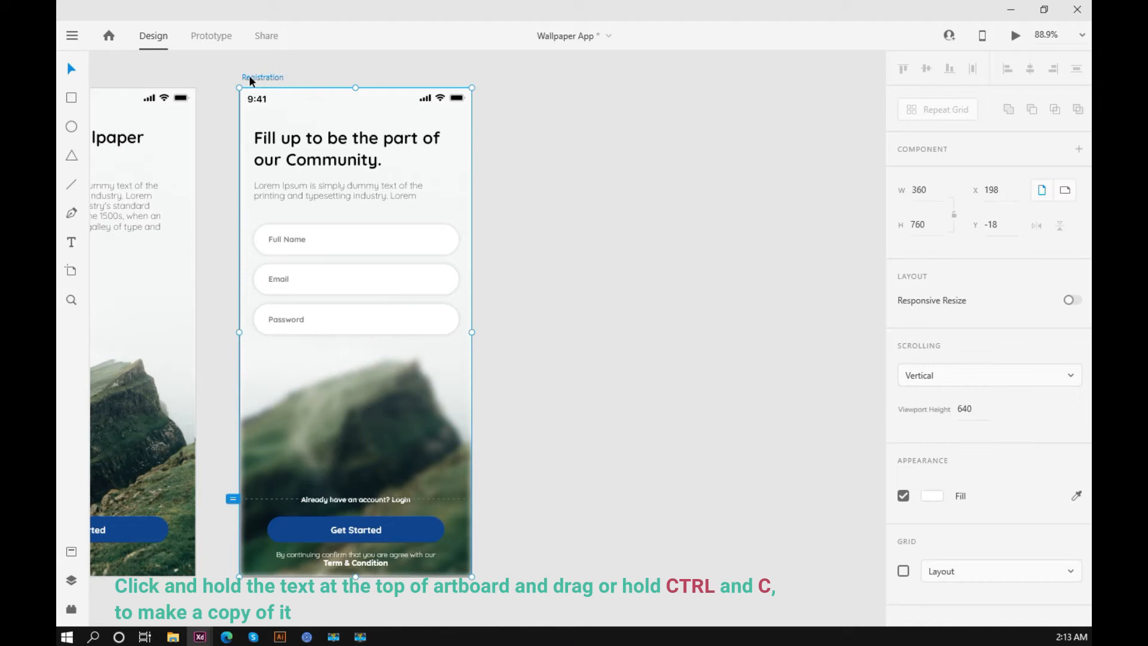
# Duplicate the Registration artboard to use as the base for the login screen
pyautogui.hotkey('ctrl', 'c')
pyautogui.hotkey('ctrl', 'v')
pyautogui.click(781, 193)
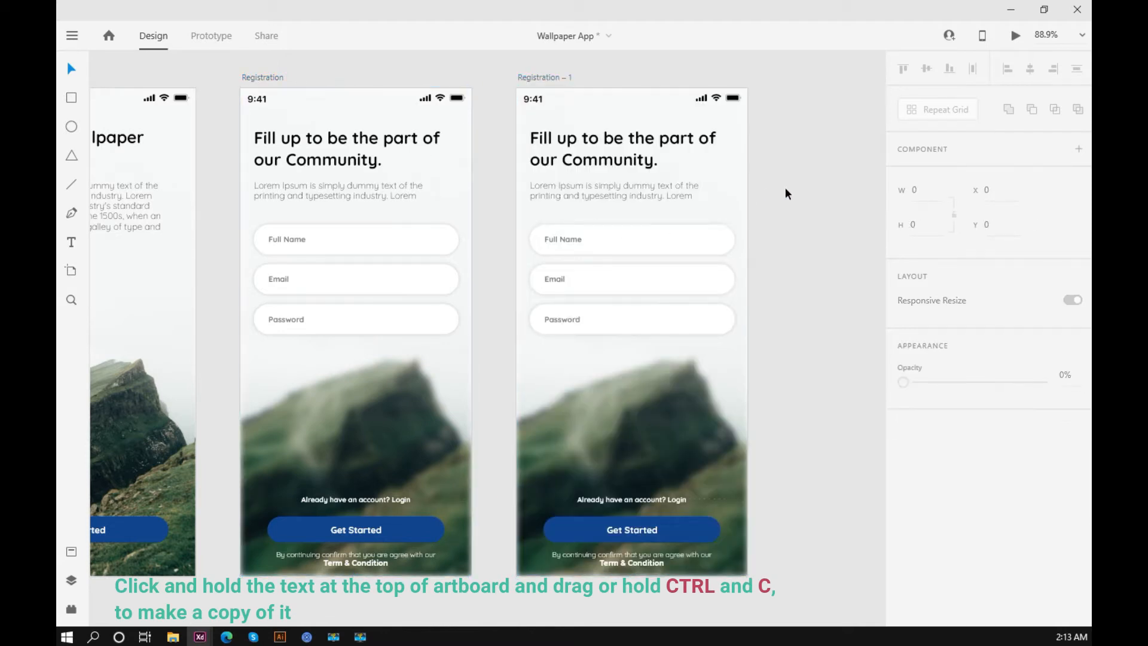
# Replace the heading on the copied artboard with "Welcome Back." and "Fill up to proceed" on two lines
pyautogui.doubleClick(604, 152)
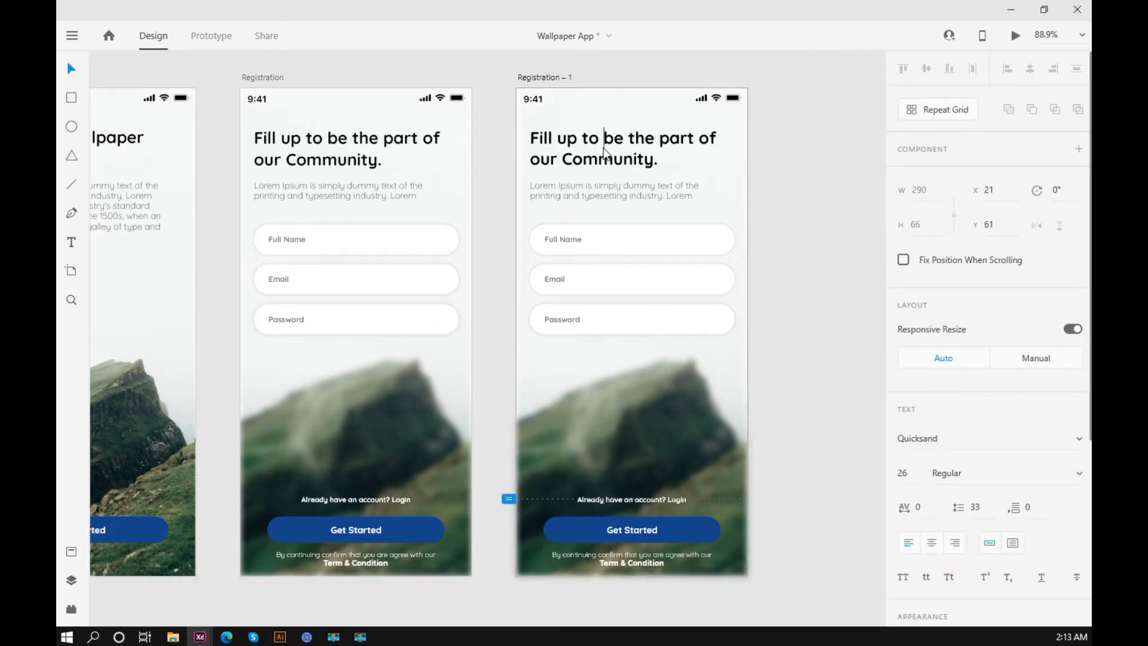
pyautogui.hotkey('ctrl', 'a')
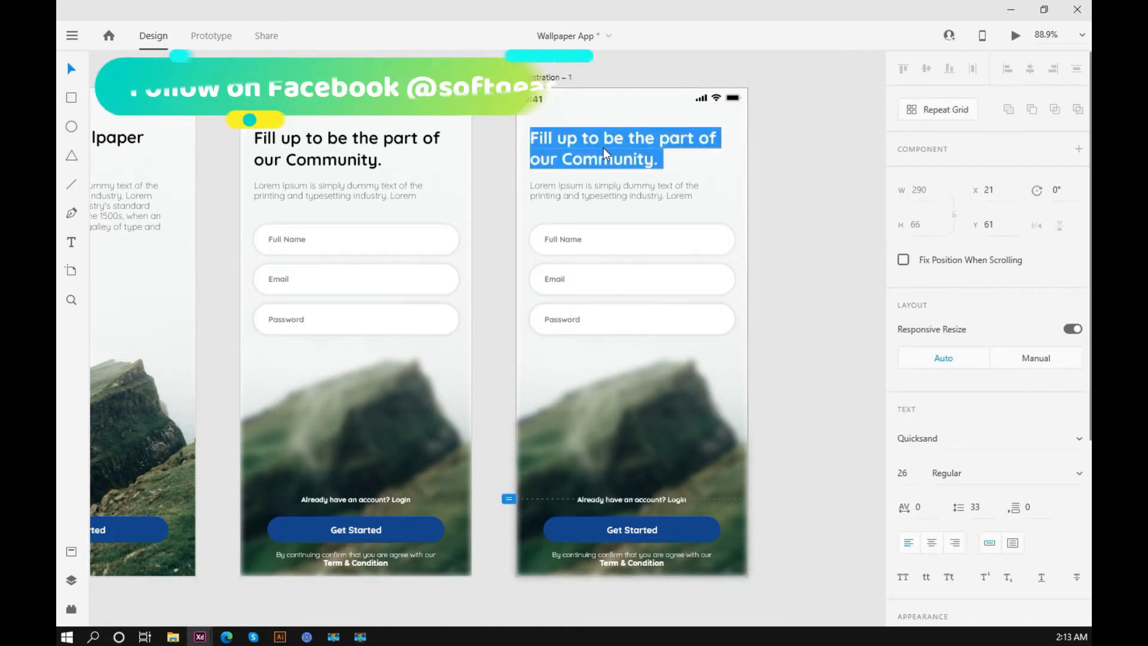
pyautogui.write('Welco')
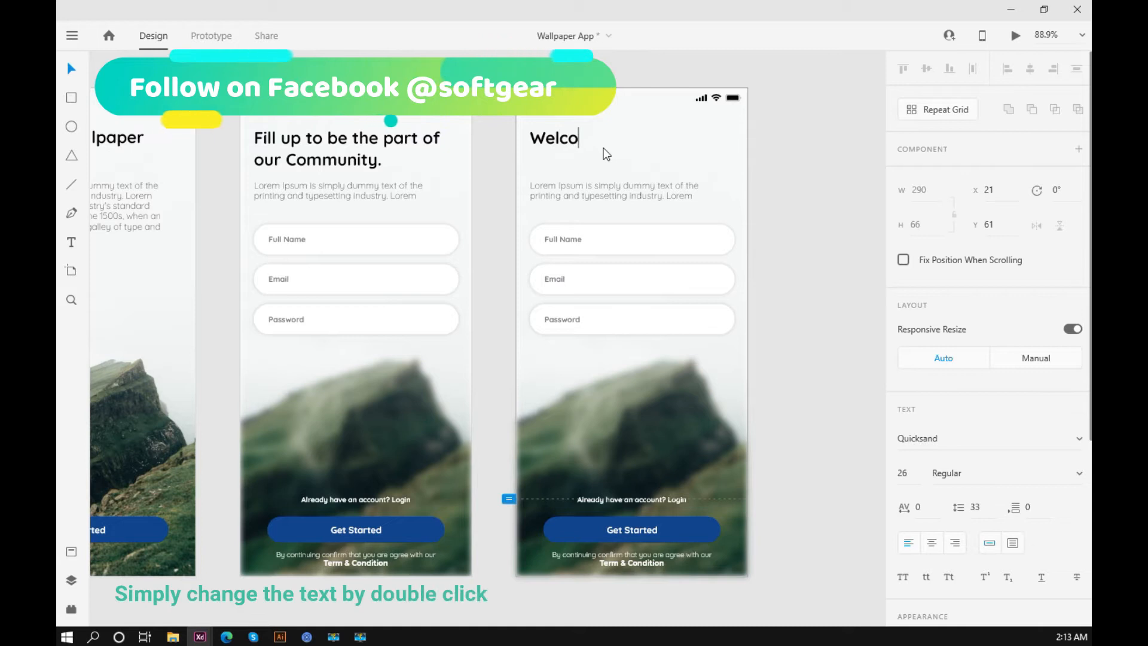
pyautogui.write('mee')
pyautogui.press('BackSpace')
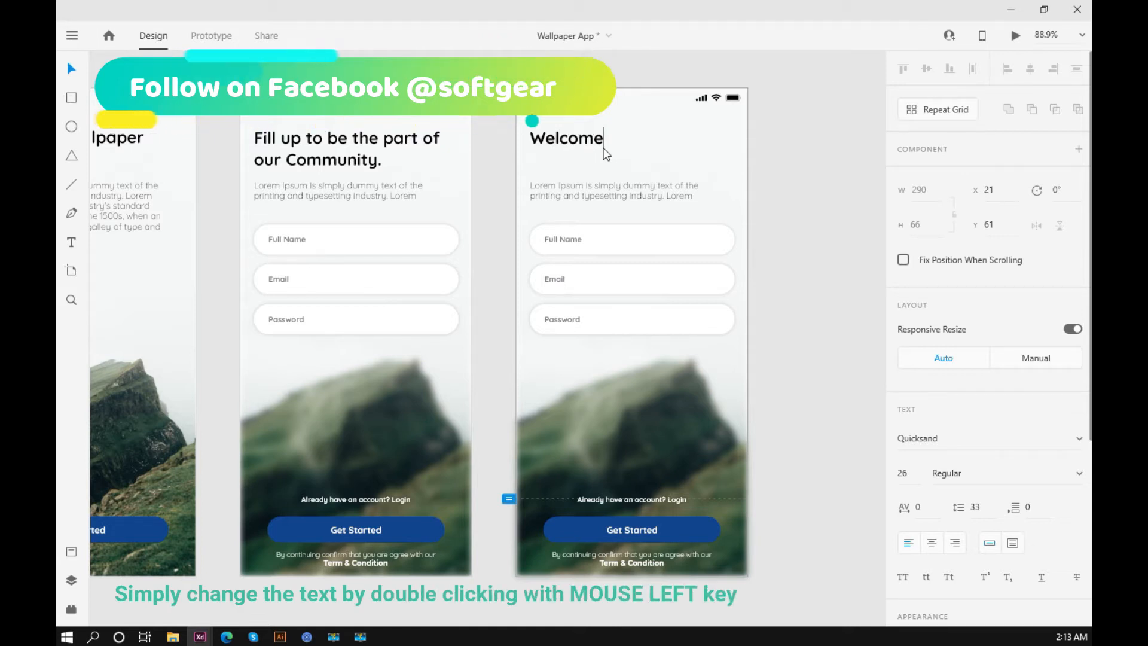
pyautogui.write('Back')
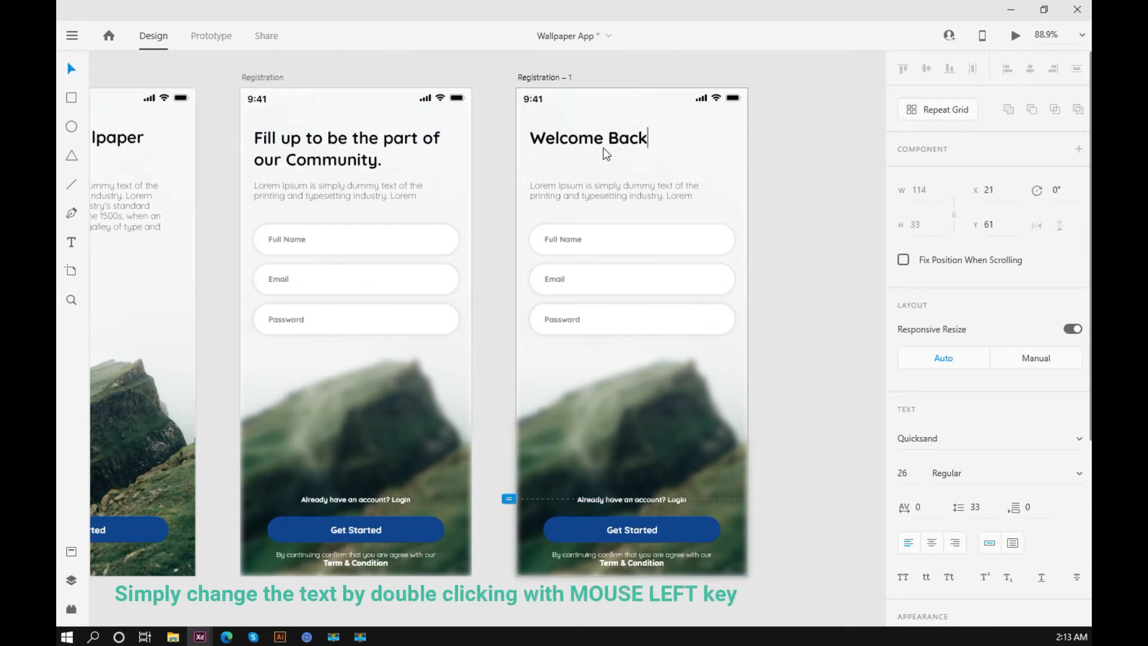
pyautogui.write('. ')
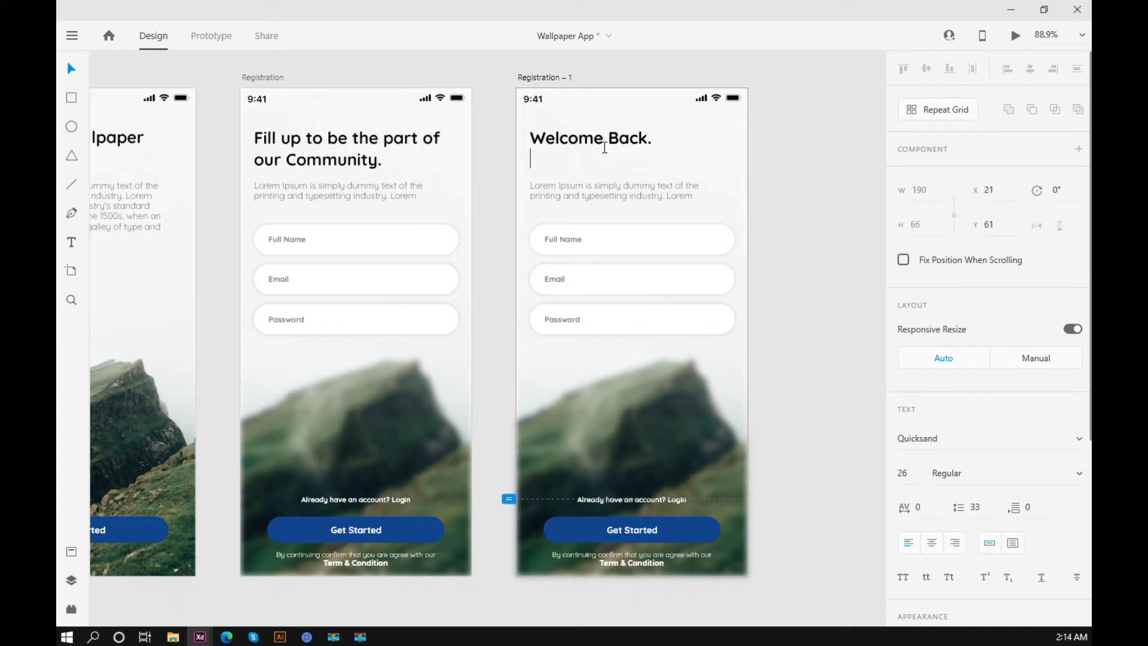
pyautogui.write('Fill ')
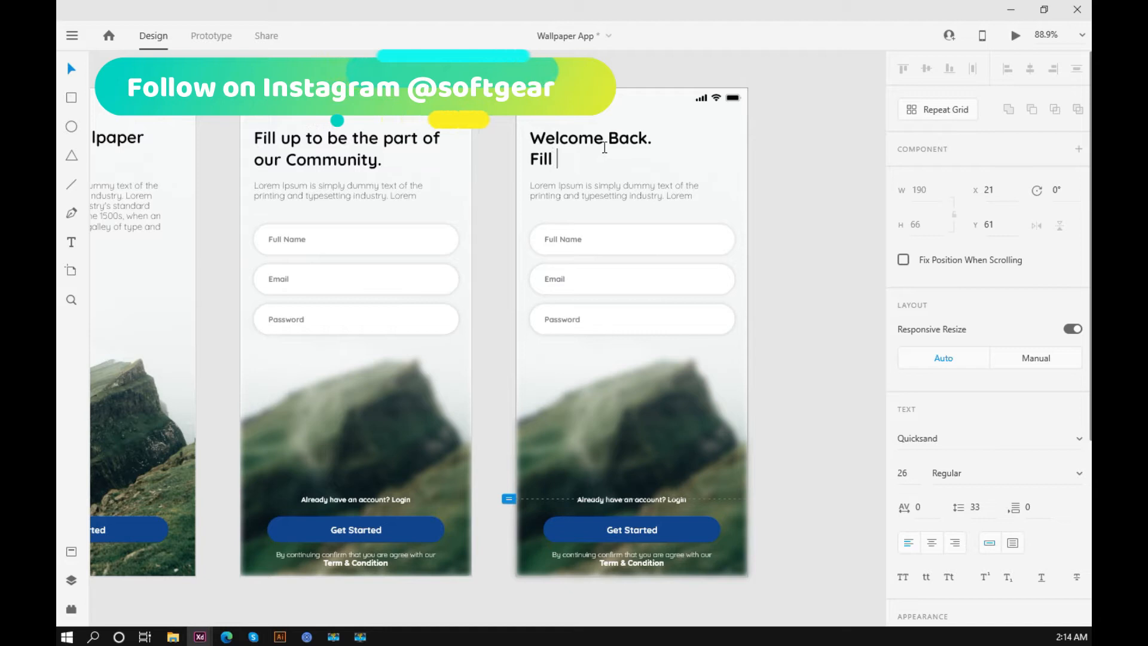
pyautogui.write('up to proceed')
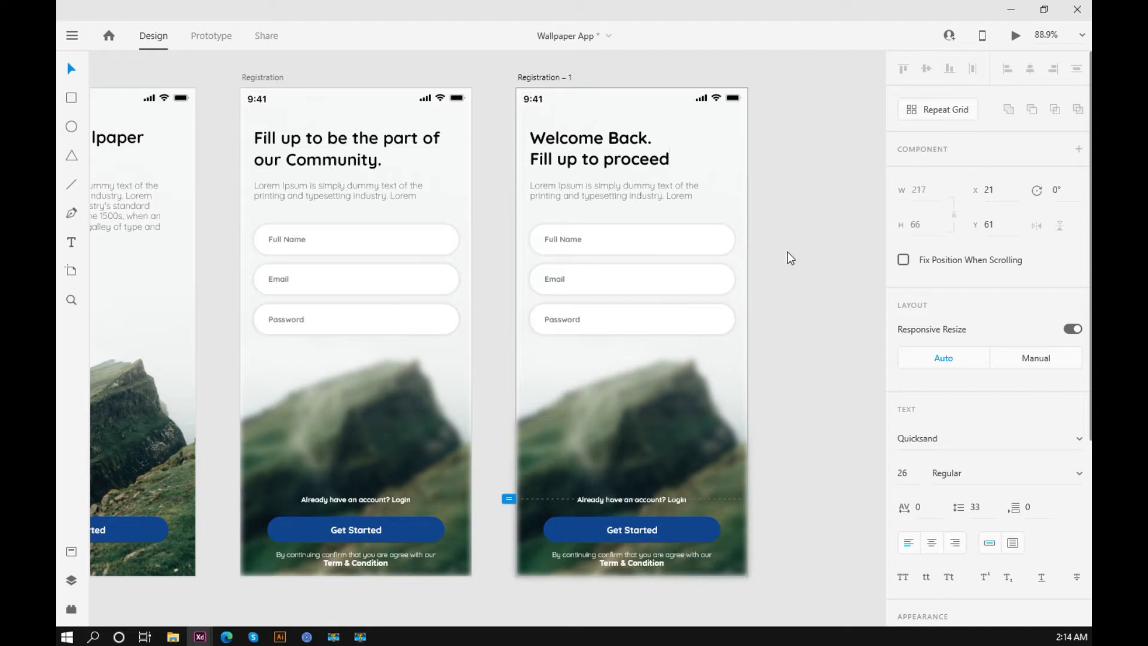
pyautogui.click(780, 250)
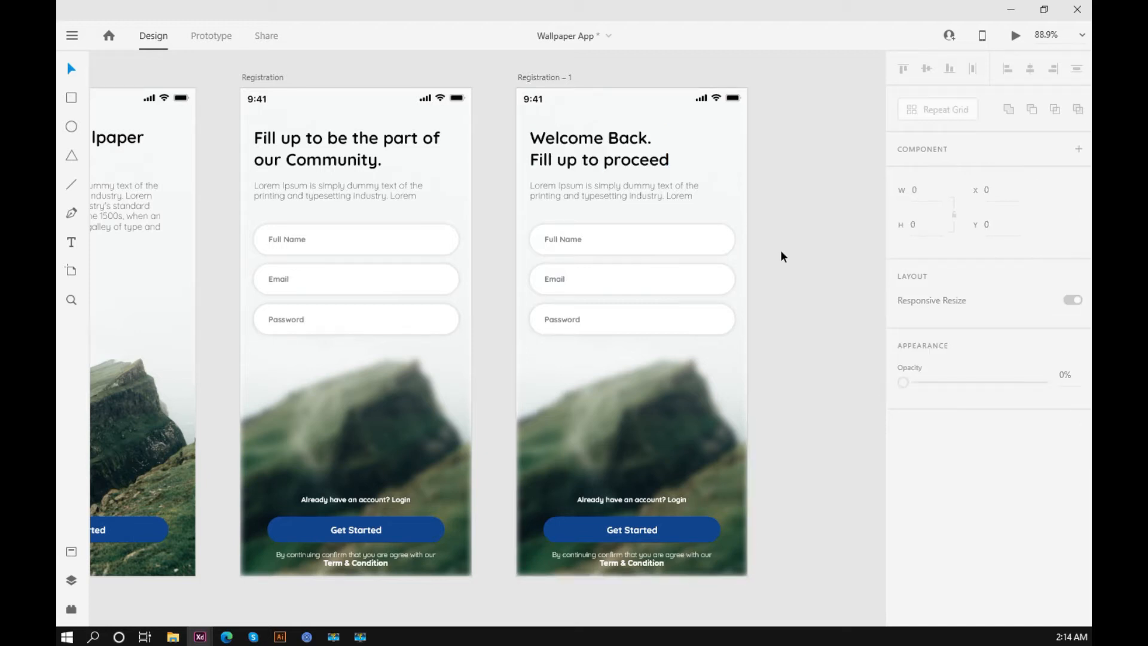
# Change the "Full Name" placeholder in the copied artboard's first text field to "Email"
pyautogui.scroll(-2, 780, 256)
pyautogui.scroll(1, 747, 251)
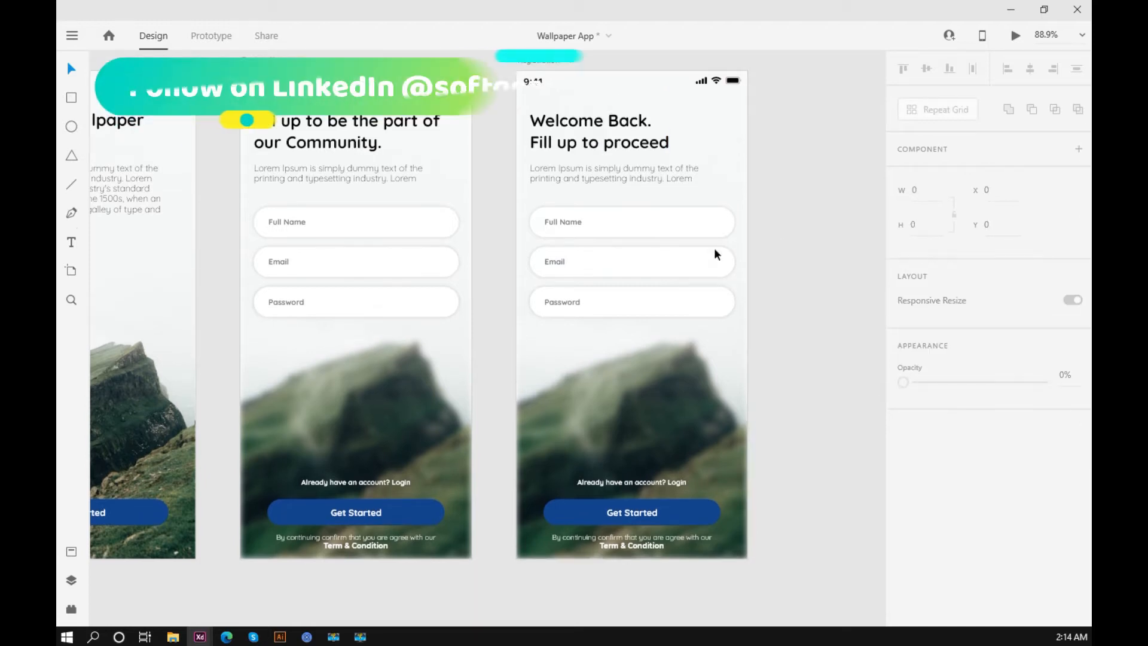
pyautogui.click(615, 222)
pyautogui.doubleClick(564, 221)
pyautogui.doubleClick(568, 223)
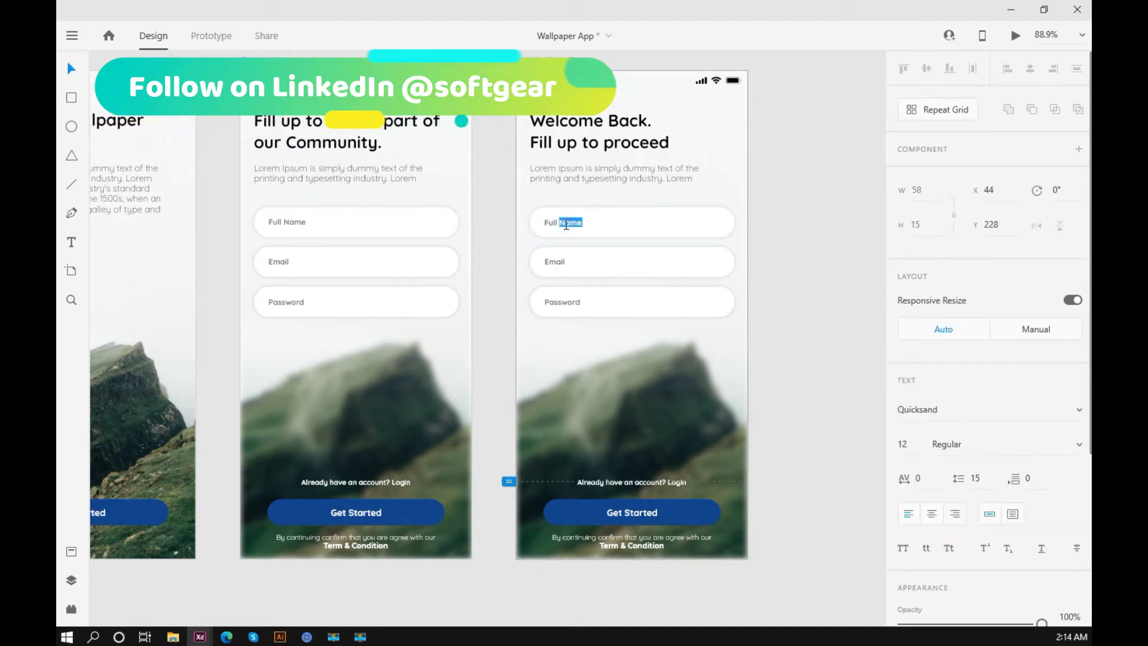
pyautogui.hotkey('ctrl', 'a')
pyautogui.write('Email')
# Change the second text field's placeholder on the copied artboard to "Pasword"
pyautogui.click(556, 262)
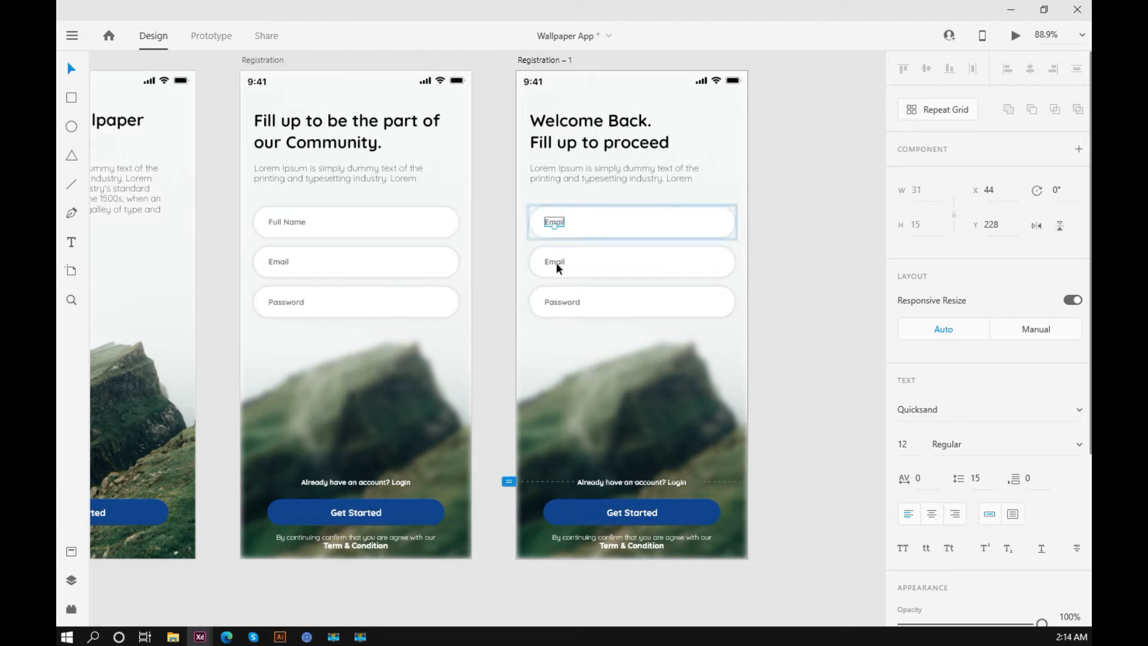
pyautogui.doubleClick(556, 262)
pyautogui.hotkey('ctrl', 'a')
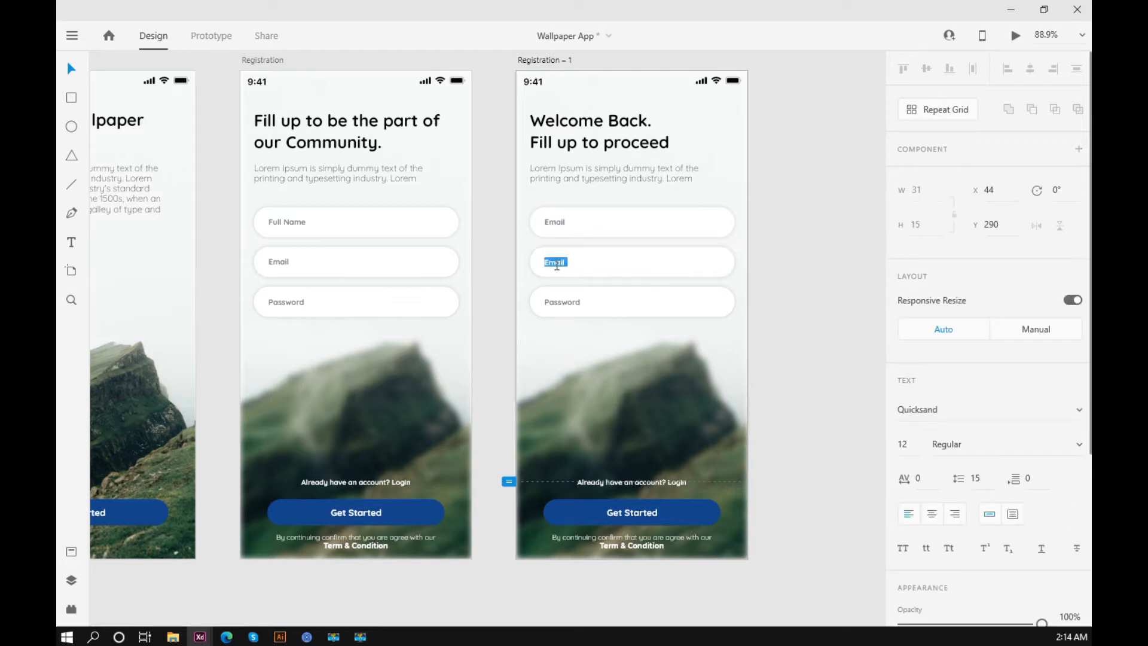
pyautogui.write('Password')
pyautogui.press('Escape')
# Delete the third text field and the terms and conditions note from the copied artboard
pyautogui.click(602, 292)
pyautogui.press('Delete')
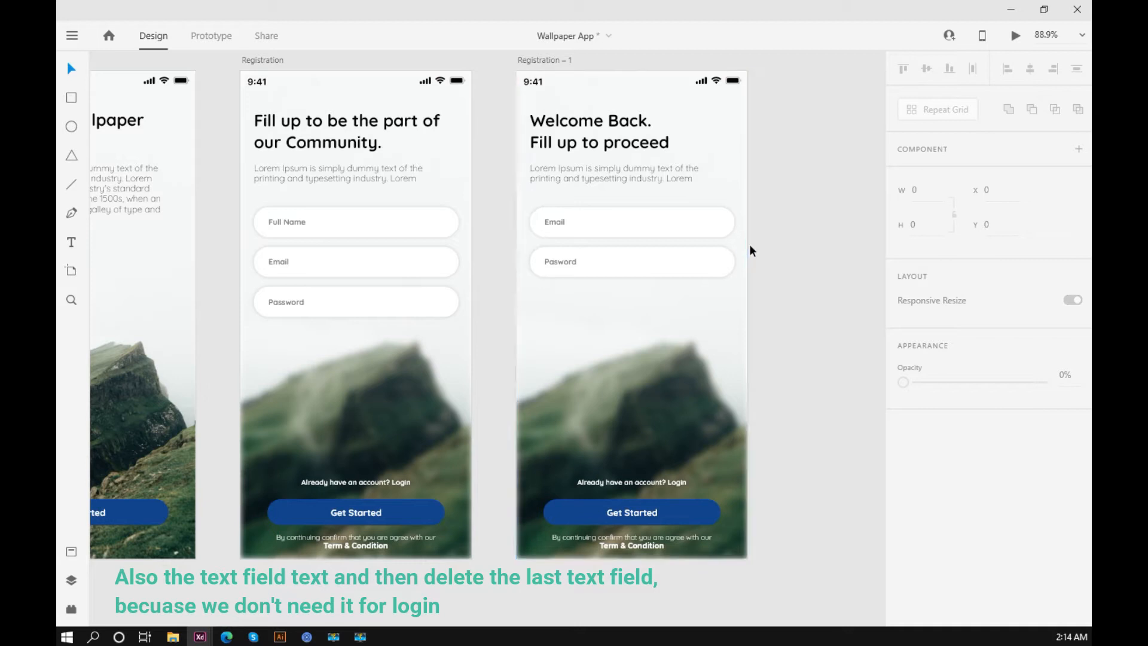
pyautogui.moveTo(784, 333); pyautogui.dragTo(684, 332)
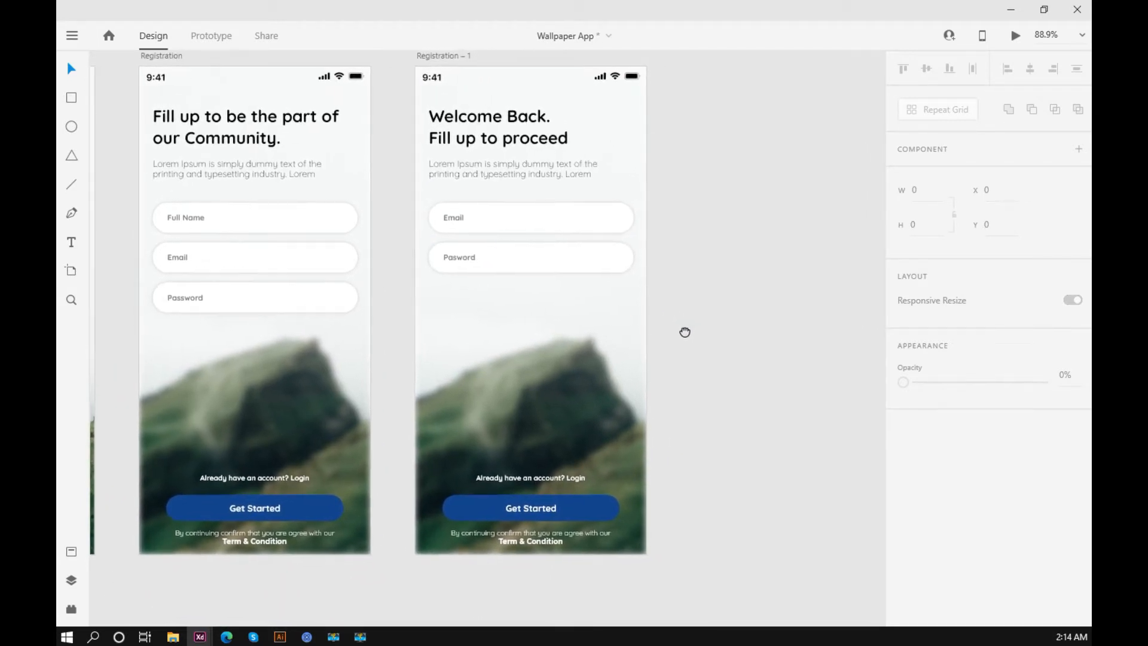
pyautogui.click(526, 540)
pyautogui.press('Delete')
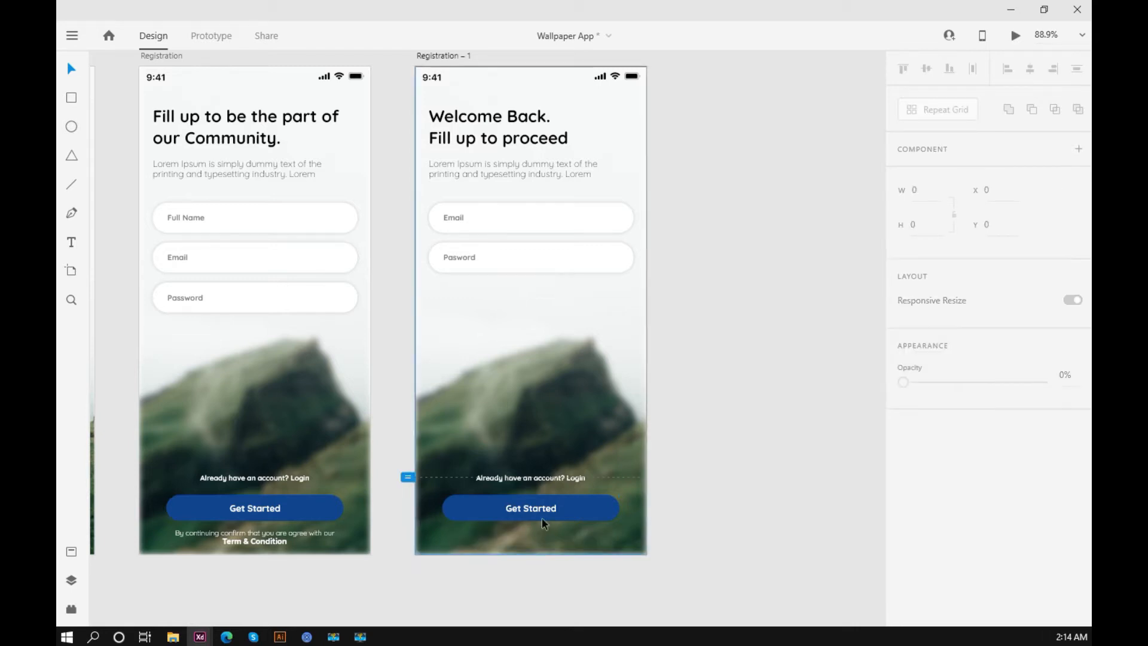
# Move the "Already have an account? Login" line below the Get Started button, to Y 722
pyautogui.click(545, 478)
pyautogui.moveTo(538, 501); pyautogui.dragTo(540, 534)
pyautogui.hotkey('ctrl', 'z')
pyautogui.hotkey('shift', 'Down')
pyautogui.hotkey('shift', 'Down')
pyautogui.hotkey('shift', 'Down')
pyautogui.hotkey('shift', 'Down')
pyautogui.hotkey('shift', 'Down')
pyautogui.hotkey('shift', 'Down')
pyautogui.hotkey('shift', 'Down')
pyautogui.hotkey('shift', 'Down')
pyautogui.hotkey('shift', 'Down')
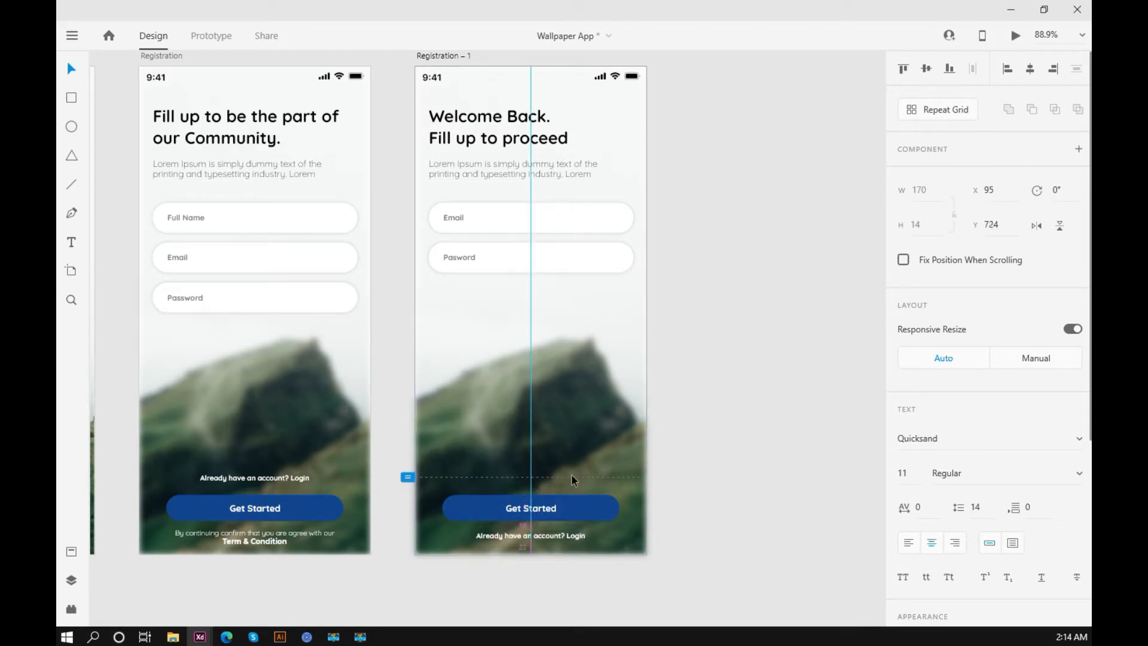
pyautogui.press('Up')
pyautogui.press('Up')
pyautogui.click(715, 517)
# Replace the line below the Get Started button with "Don't have account? Register"
pyautogui.scroll(10, 507, 506)
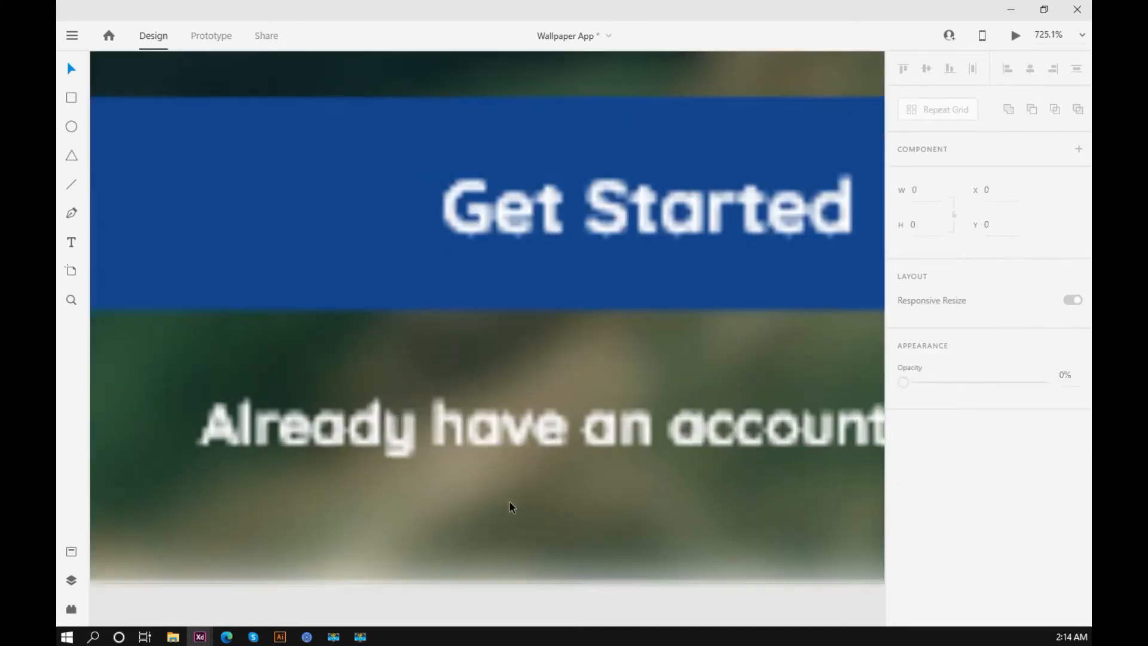
pyautogui.scroll(-5, 483, 451)
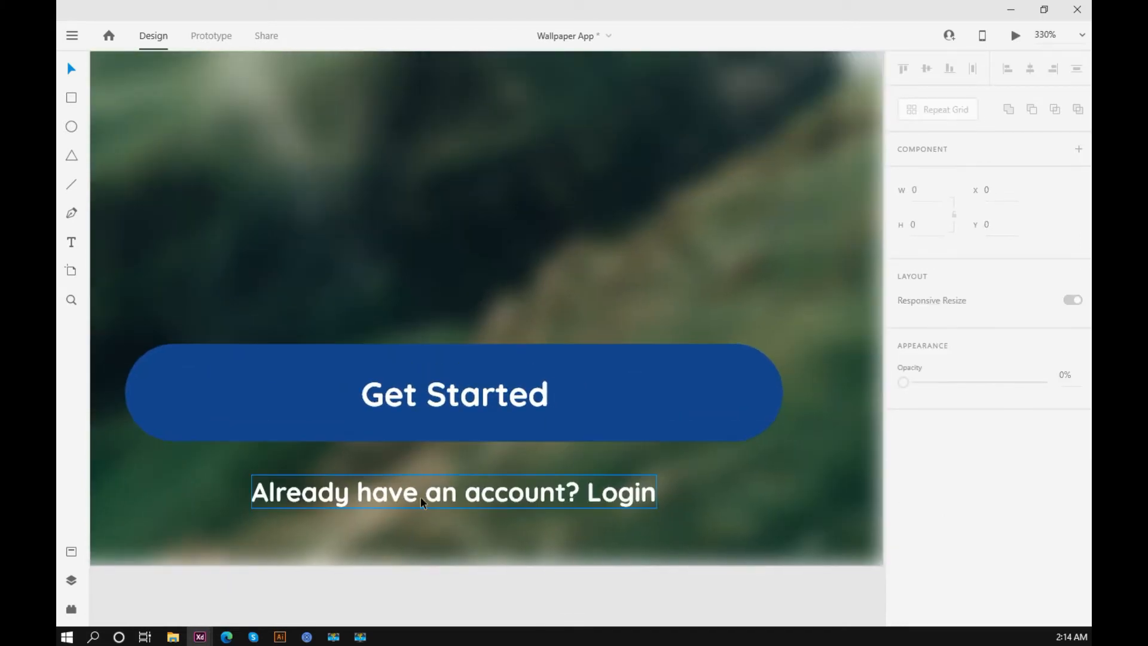
pyautogui.click(421, 496)
pyautogui.doubleClick(420, 496)
pyautogui.hotkey('ctrl', 'a')
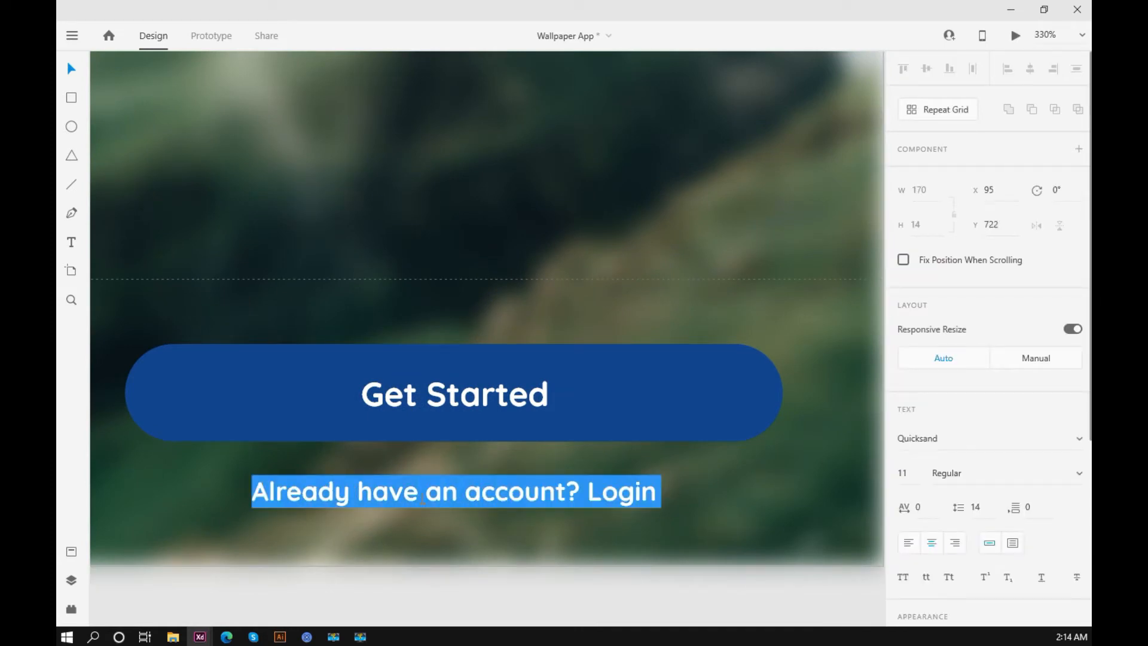
pyautogui.press('BackSpace')
pyautogui.write("Don't Hav")
pyautogui.press('BackSpace')
pyautogui.press('BackSpace')
pyautogui.press('BackSpace')
pyautogui.press('BackSpace')
pyautogui.write('have a')
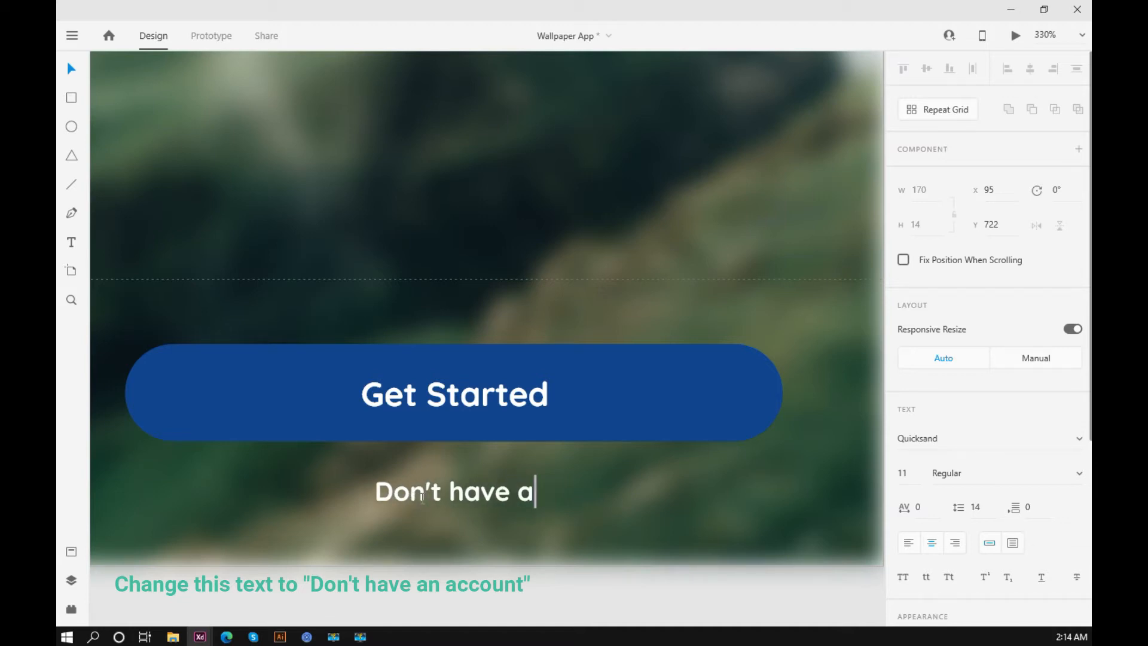
pyautogui.write('ccount?')
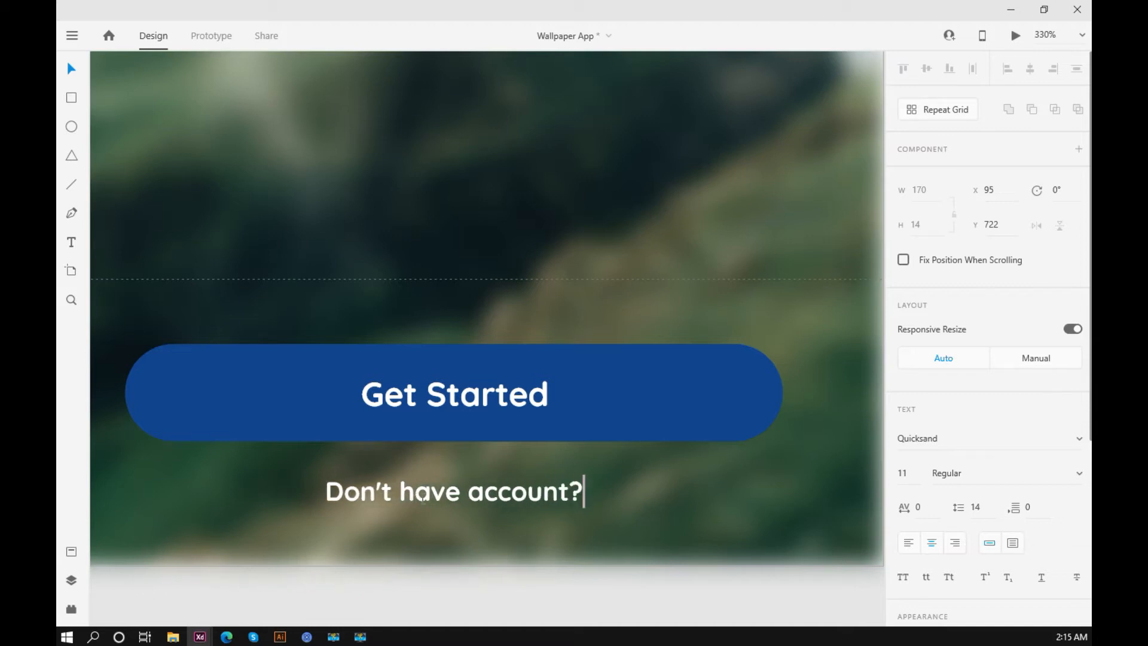
pyautogui.write(' Register')
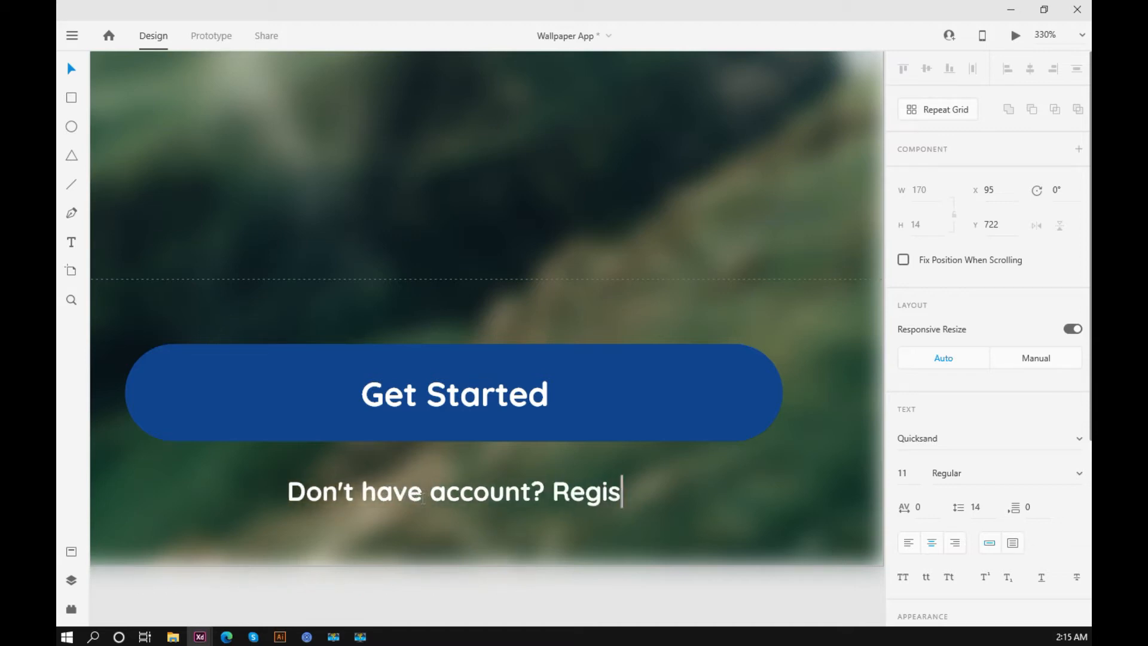
pyautogui.press('Escape')
# Nudge the "Don't have account? Register" line horizontally so it sits centred beneath the Get Started button
pyautogui.hotkey('ctrl', '0')
pyautogui.press('Right')
pyautogui.press('Right')
pyautogui.press('Right')
pyautogui.press('Right')
pyautogui.press('Right')
pyautogui.press('Right')
pyautogui.press('Right')
pyautogui.press('Right')
pyautogui.press('Right')
pyautogui.press('Right')
pyautogui.press('Right')
pyautogui.press('Left')
pyautogui.press('Left')
pyautogui.press('Left')
pyautogui.press('Left')
pyautogui.press('Left')
pyautogui.press('Left')
pyautogui.press('Left')
pyautogui.press('Left')
pyautogui.press('Left')
pyautogui.press('Left')
pyautogui.press('Left')
pyautogui.press('Left')
pyautogui.press('Left')
pyautogui.press('Left')
pyautogui.press('Left')
pyautogui.click(650, 483)
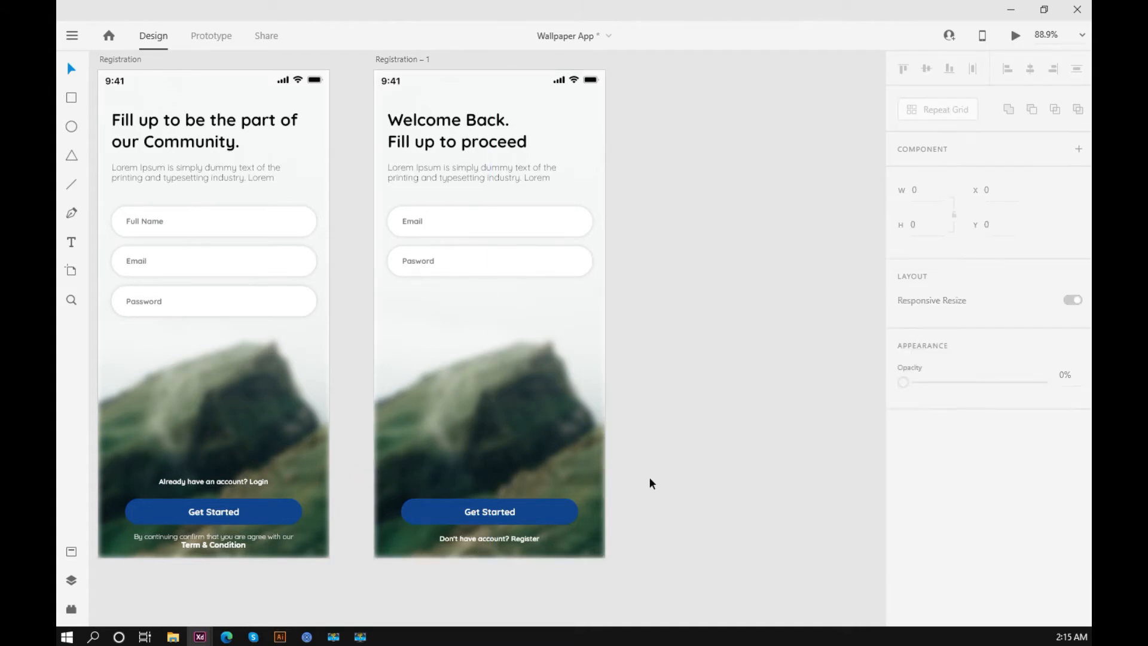
# Duplicate the "Welcome Back" login artboard to start the fourth screen
pyautogui.scroll(-2, 635, 364)
pyautogui.moveTo(651, 358); pyautogui.dragTo(742, 390)
pyautogui.moveTo(806, 358); pyautogui.dragTo(683, 343)
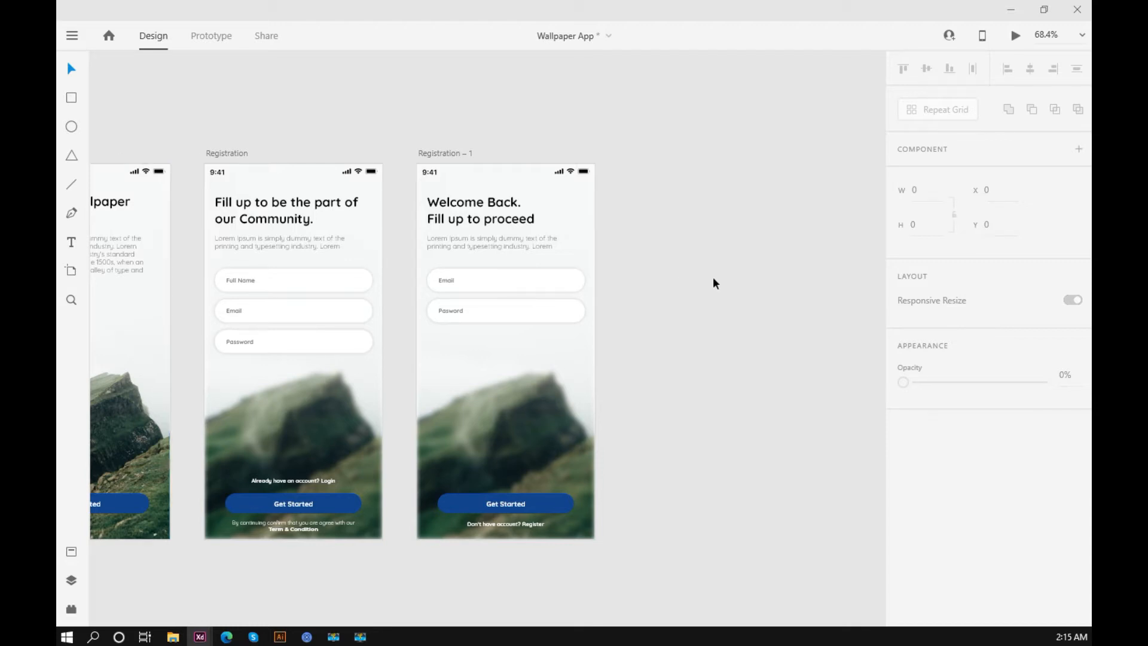
pyautogui.hscroll(2, 439, 167)
pyautogui.scroll(-1, 439, 167)
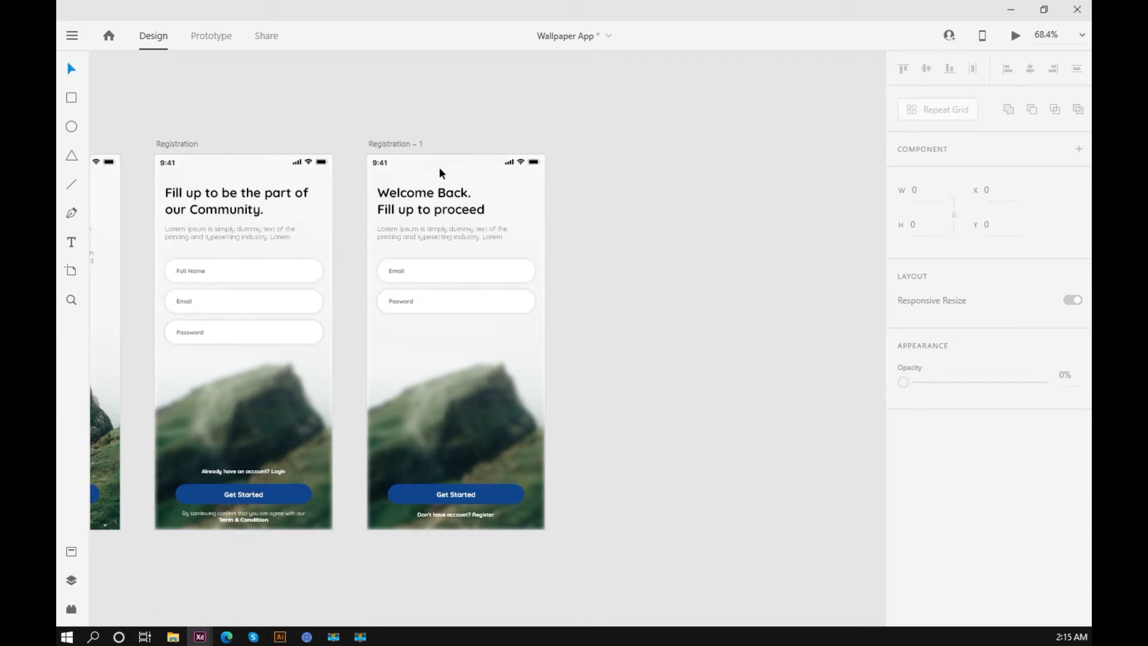
pyautogui.click(409, 142)
pyautogui.hotkey('ctrl', 'v')
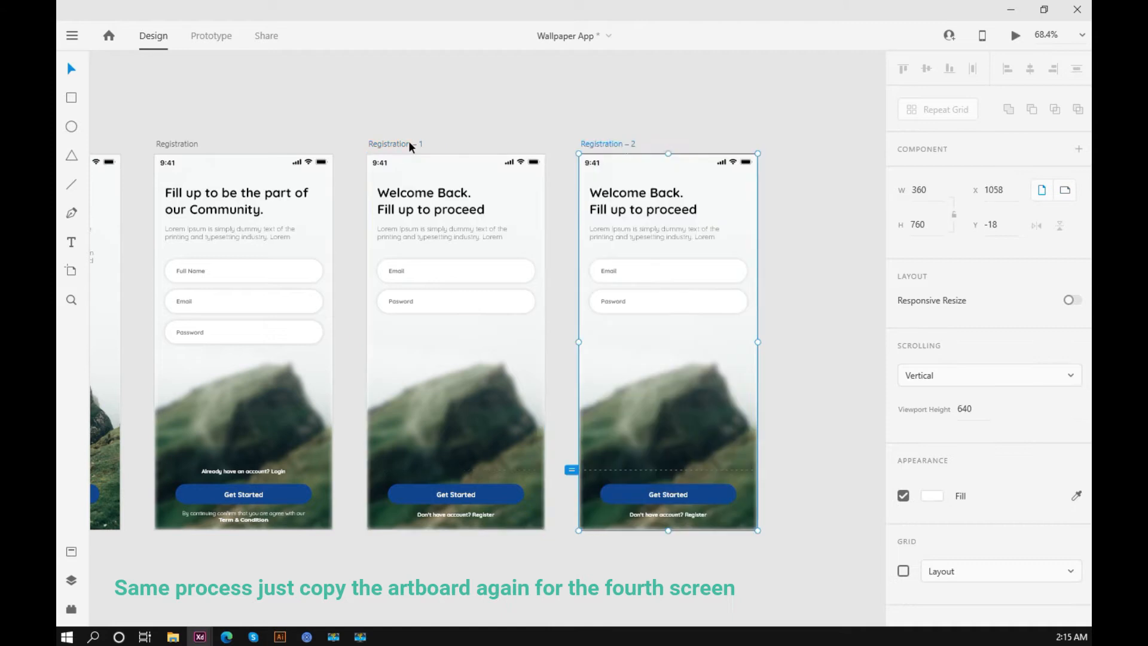
pyautogui.click(668, 127)
# Delete everything except the status bar from the Registration – 2 artboard
pyautogui.moveTo(737, 123); pyautogui.dragTo(596, 140)
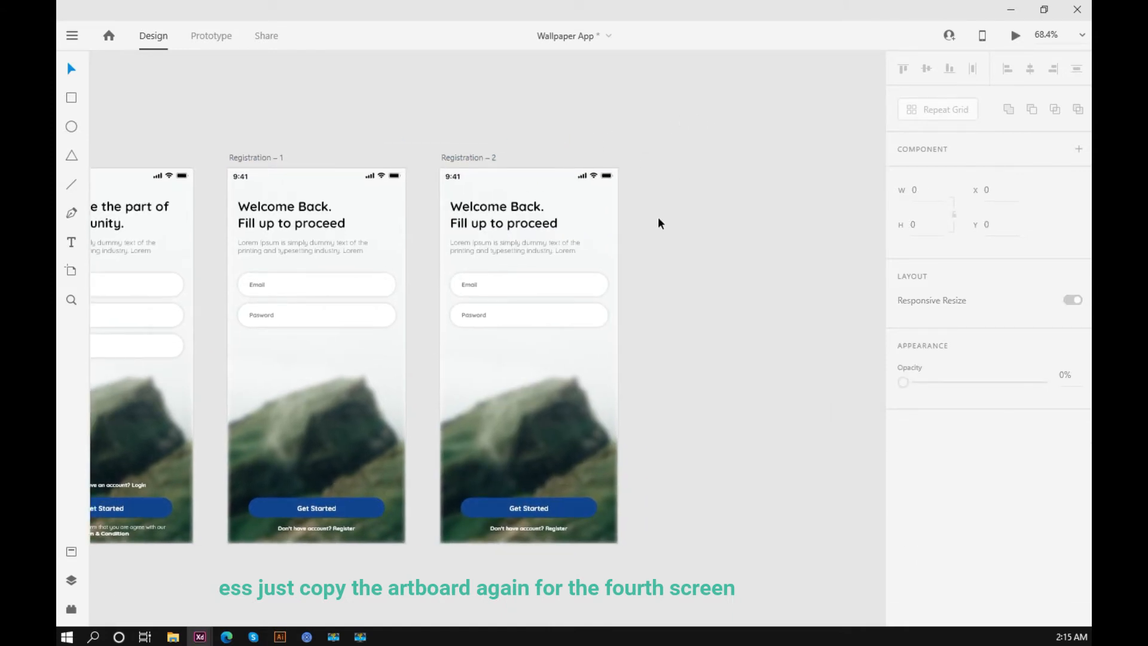
pyautogui.moveTo(658, 205); pyautogui.dragTo(443, 555)
pyautogui.press('Delete')
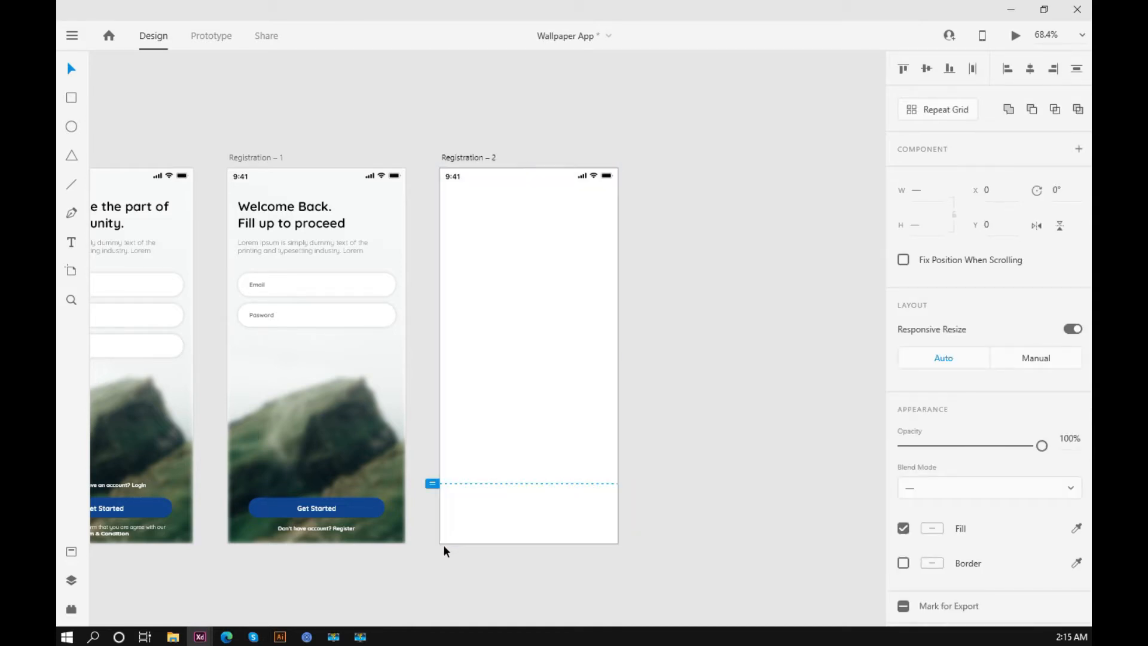
# Draw a full-width rectangle for an image below the status bar of the Registration – 2 artboard
pyautogui.moveTo(685, 279); pyautogui.dragTo(746, 286)
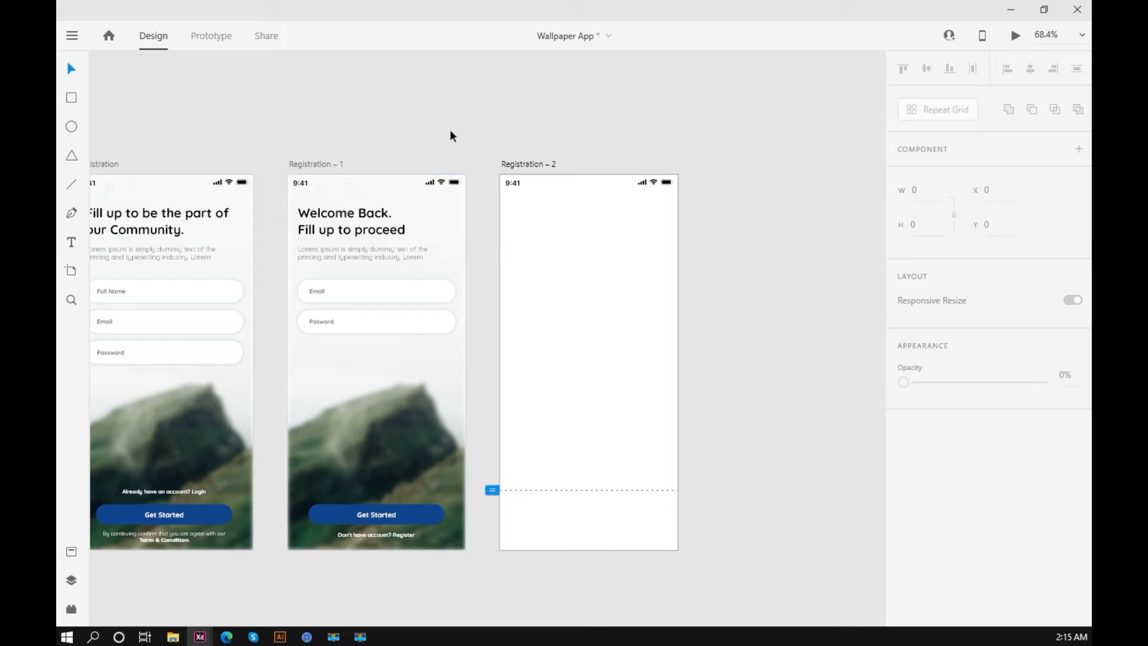
pyautogui.moveTo(335, 123); pyautogui.dragTo(518, 137)
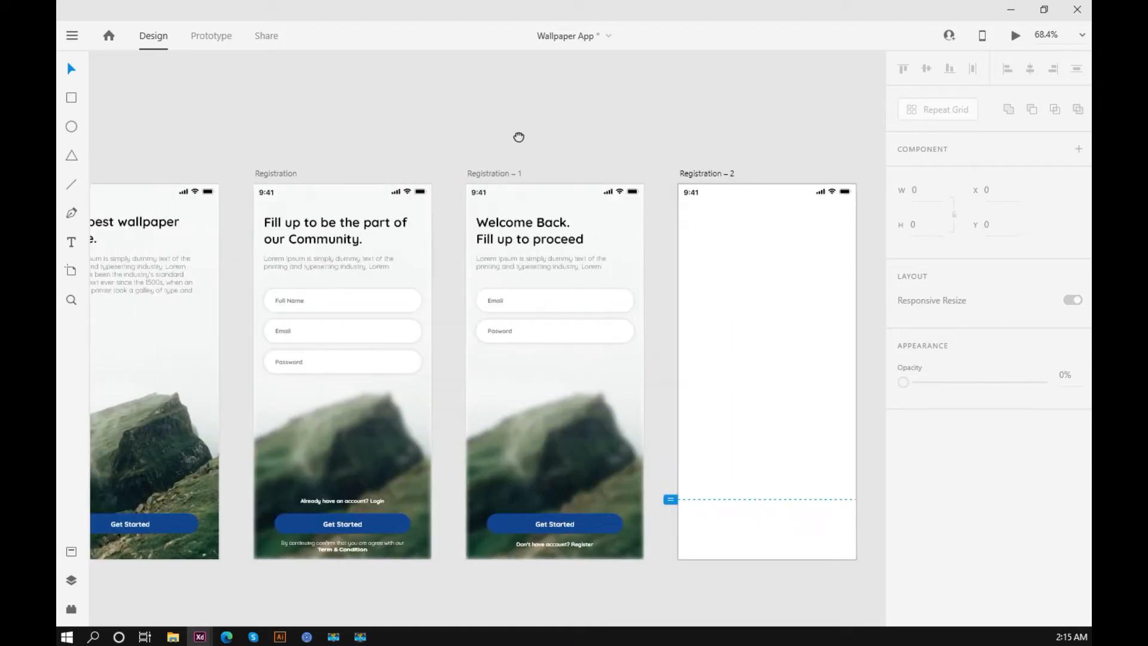
pyautogui.moveTo(403, 132); pyautogui.dragTo(430, 133)
pyautogui.scroll(-2, 395, 119)
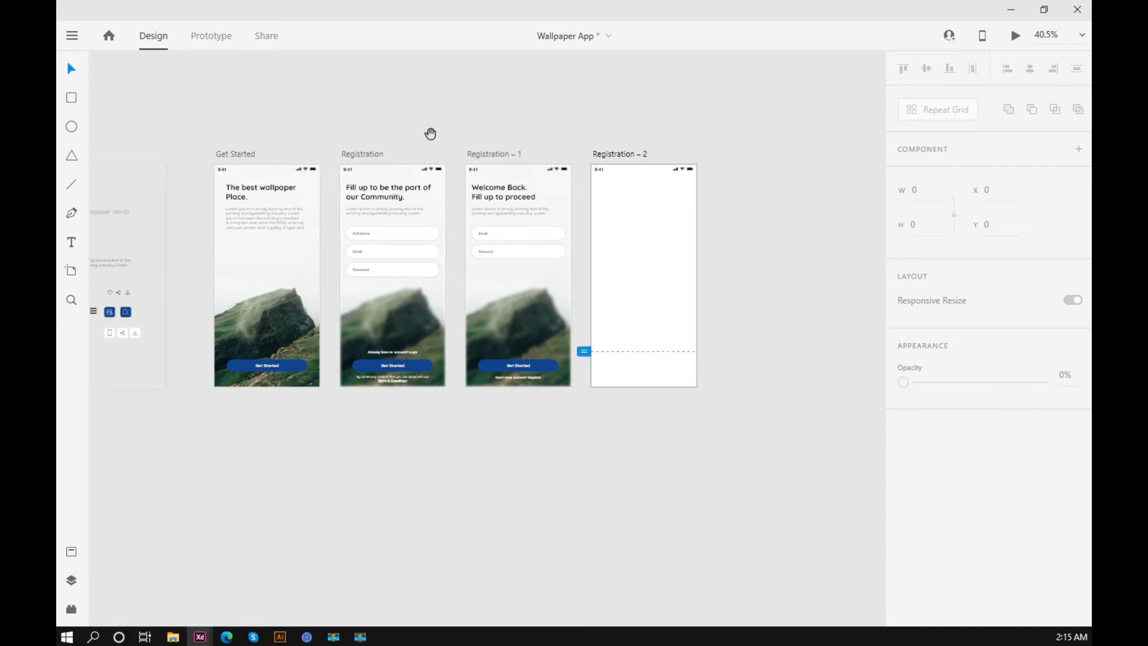
pyautogui.click(71, 98)
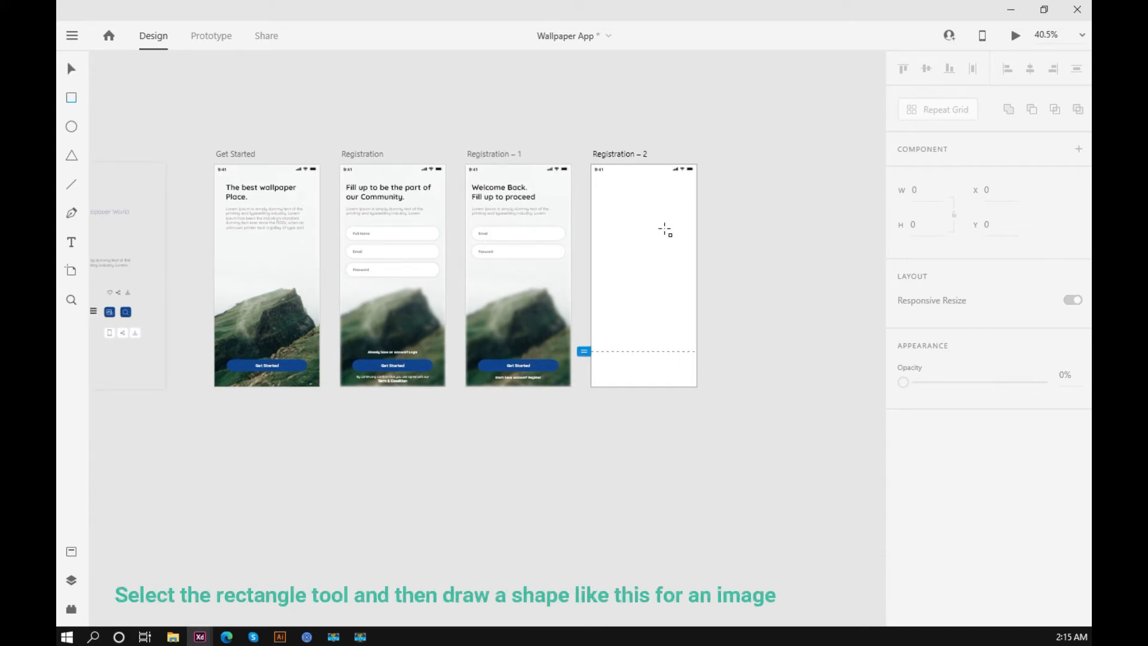
pyautogui.scroll(4, 673, 228)
pyautogui.moveTo(493, 137)
pyautogui.mouseDown()
pyautogui.moveTo(730, 212)
pyautogui.moveTo(725, 275)
pyautogui.mouseUp()
pyautogui.press('v')
pyautogui.click(851, 223)
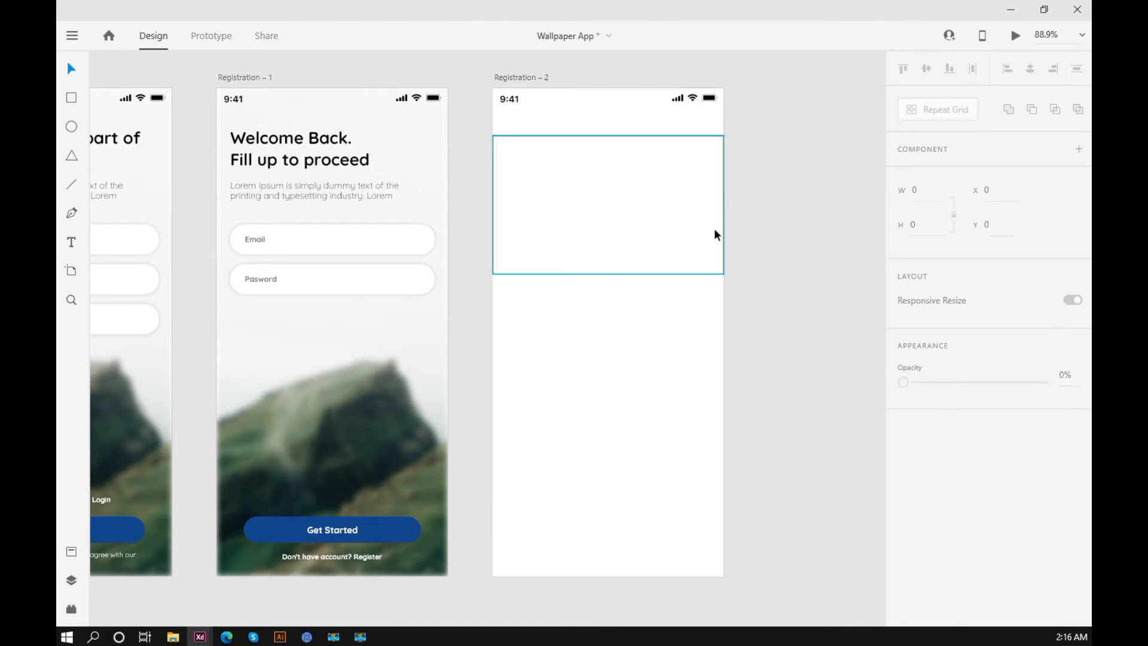
pyautogui.click(629, 189)
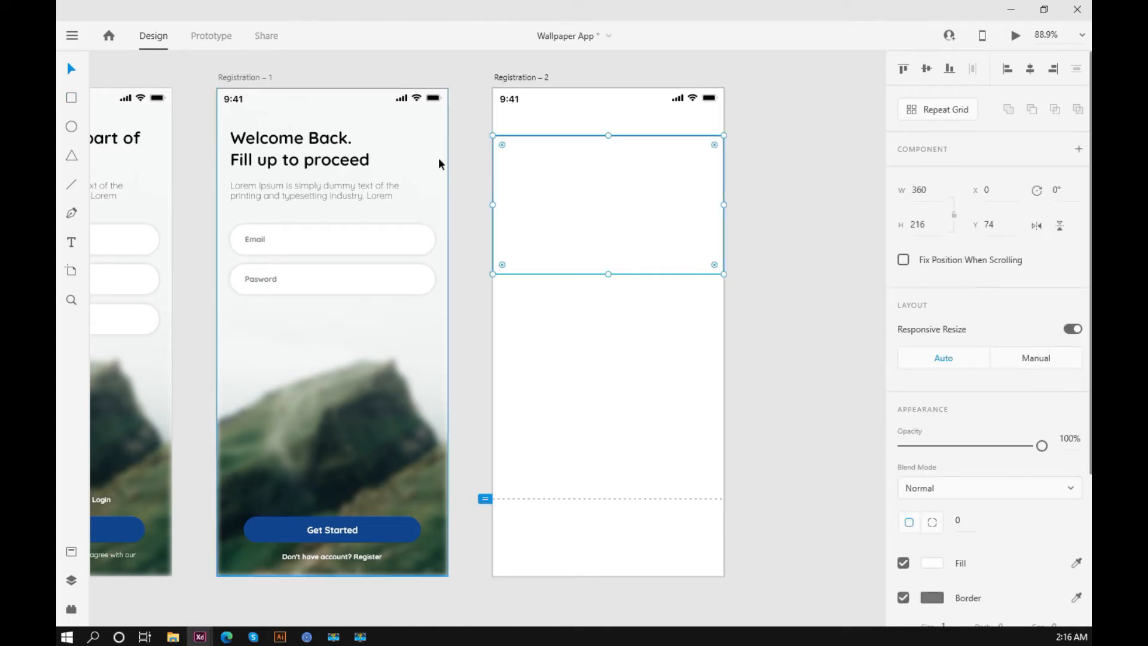
pyautogui.click(803, 389)
pyautogui.moveTo(301, 148); pyautogui.dragTo(607, 201)
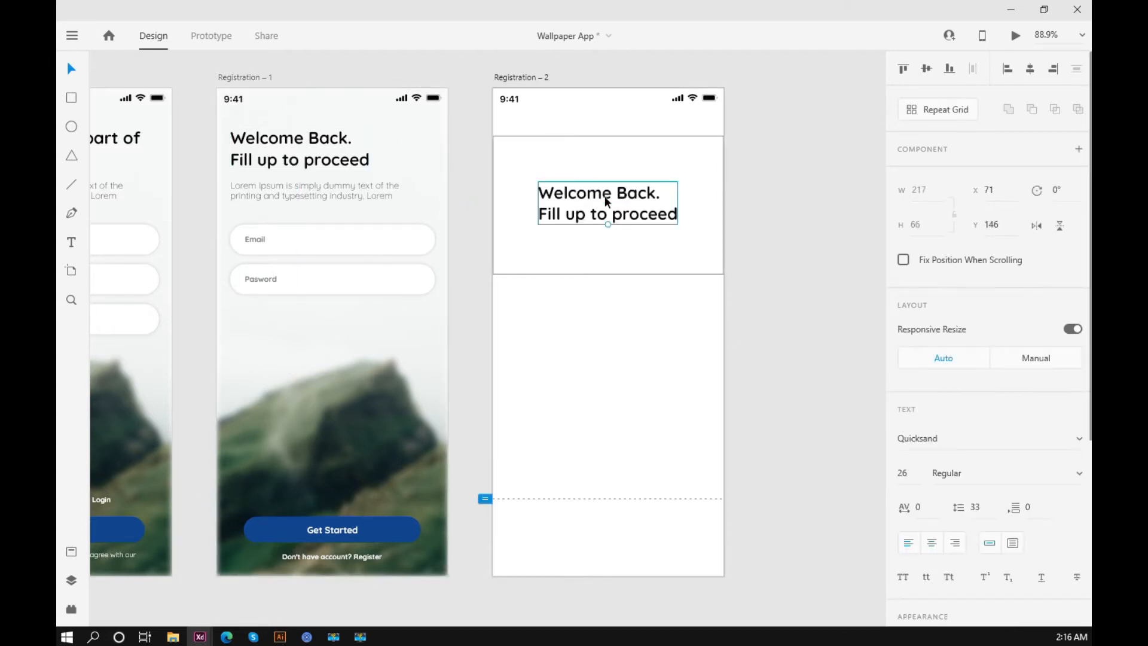
pyautogui.doubleClick(607, 200)
pyautogui.hotkey('ctrl', 'a')
pyautogui.write('Image')
pyautogui.press('Escape')
pyautogui.click(817, 188)
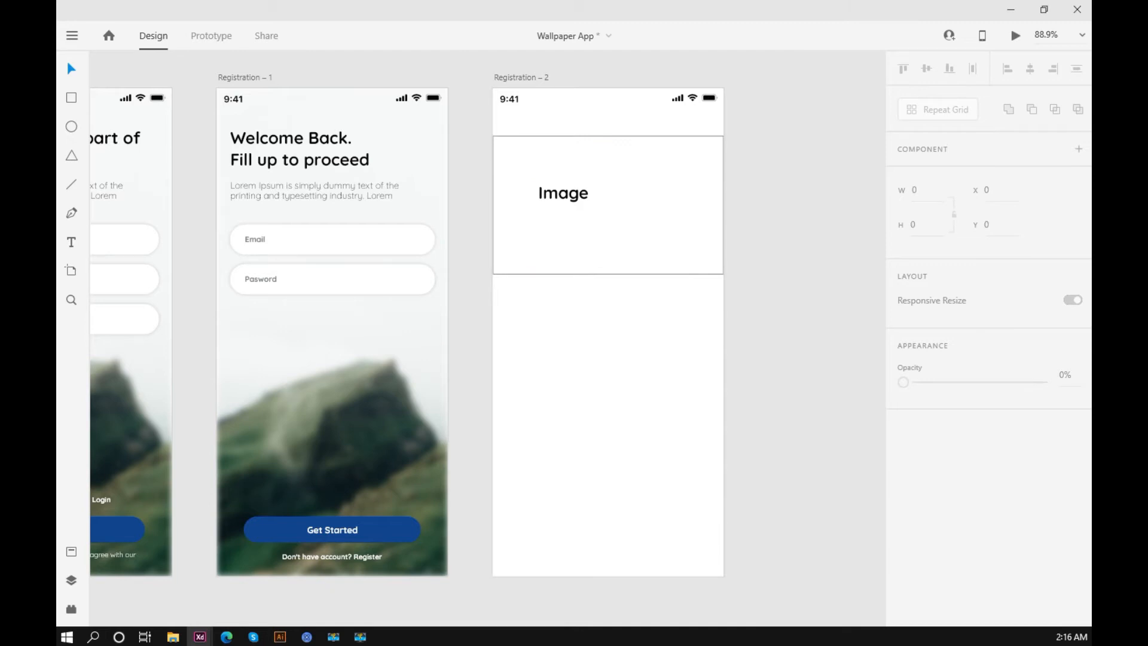
pyautogui.click(570, 197)
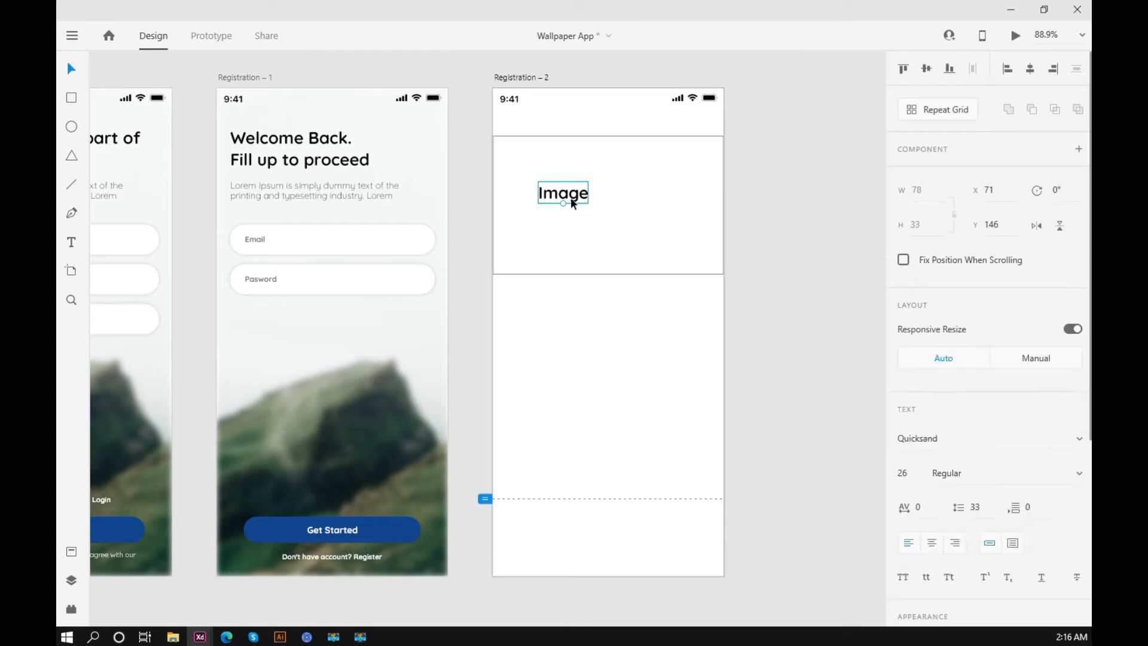
pyautogui.press('Delete')
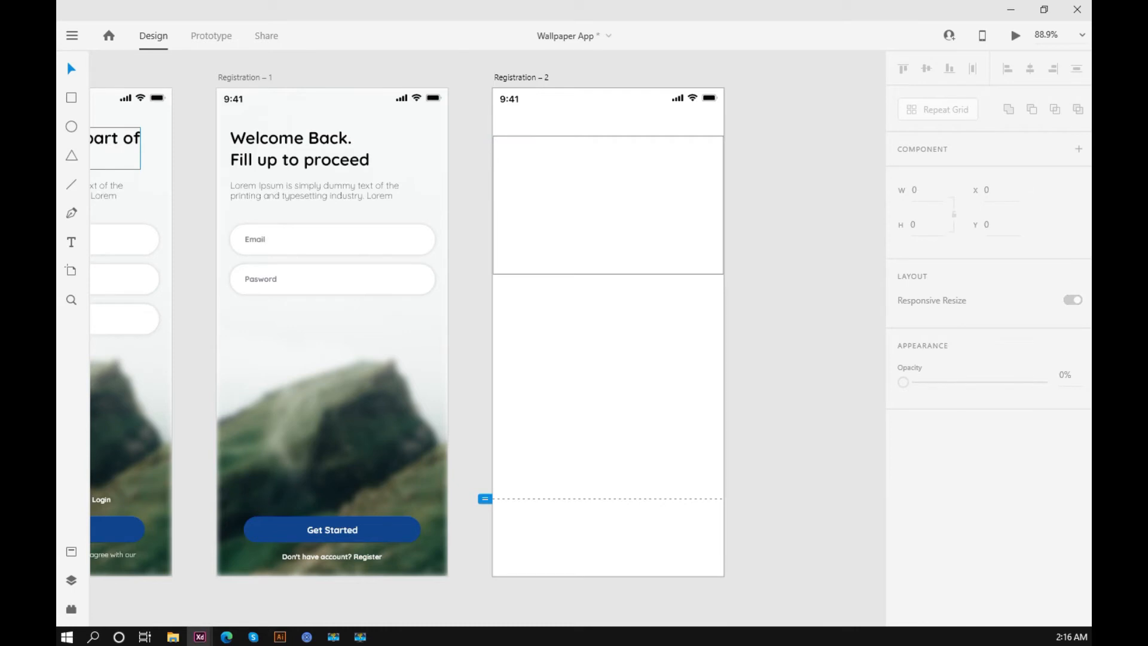
# Fill the rectangle below the status bar of Registration – 2 with the green leaf photo and remove its border
pyautogui.moveTo(525, 181); pyautogui.dragTo(592, 203)
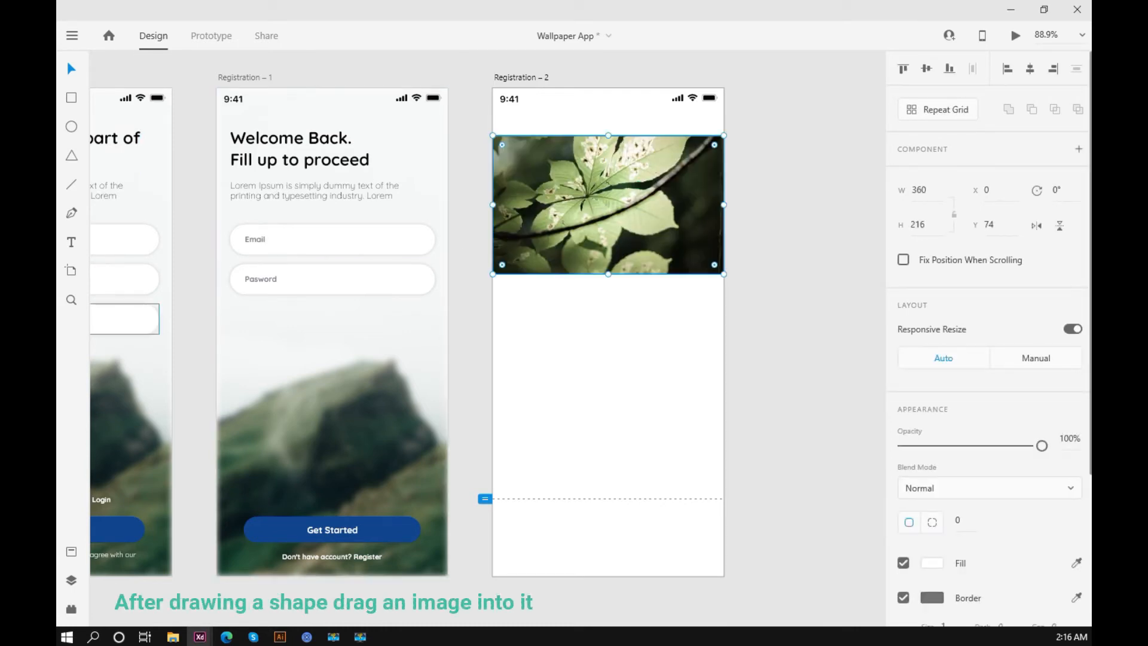
pyautogui.click(771, 242)
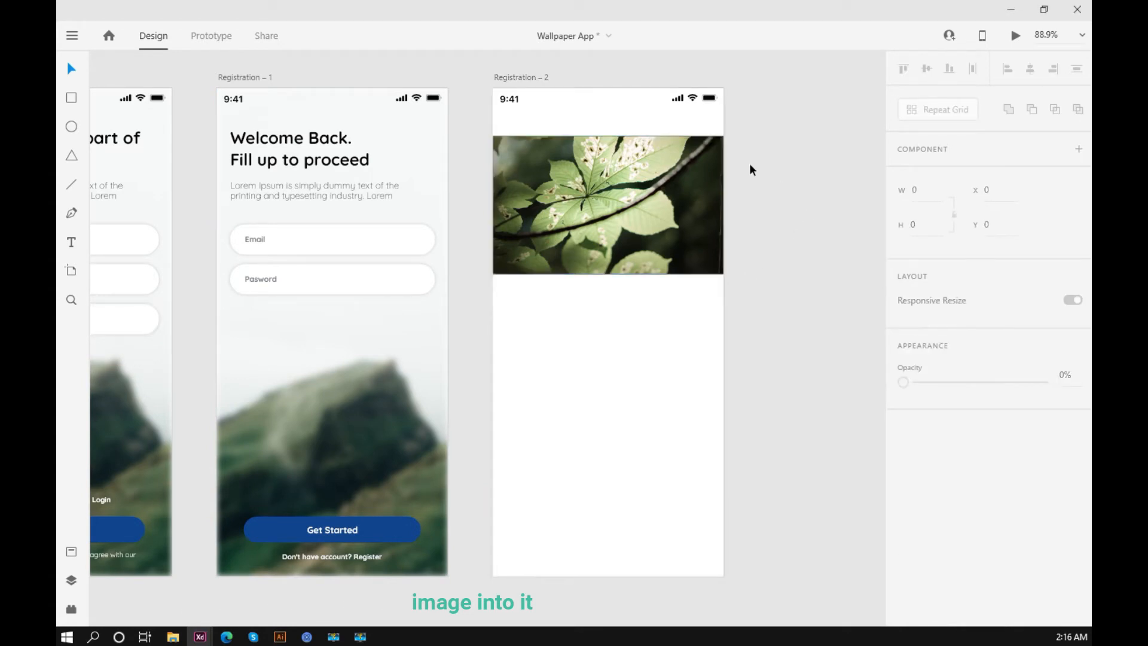
pyautogui.scroll(3, 751, 166)
pyautogui.moveTo(783, 180); pyautogui.dragTo(820, 287)
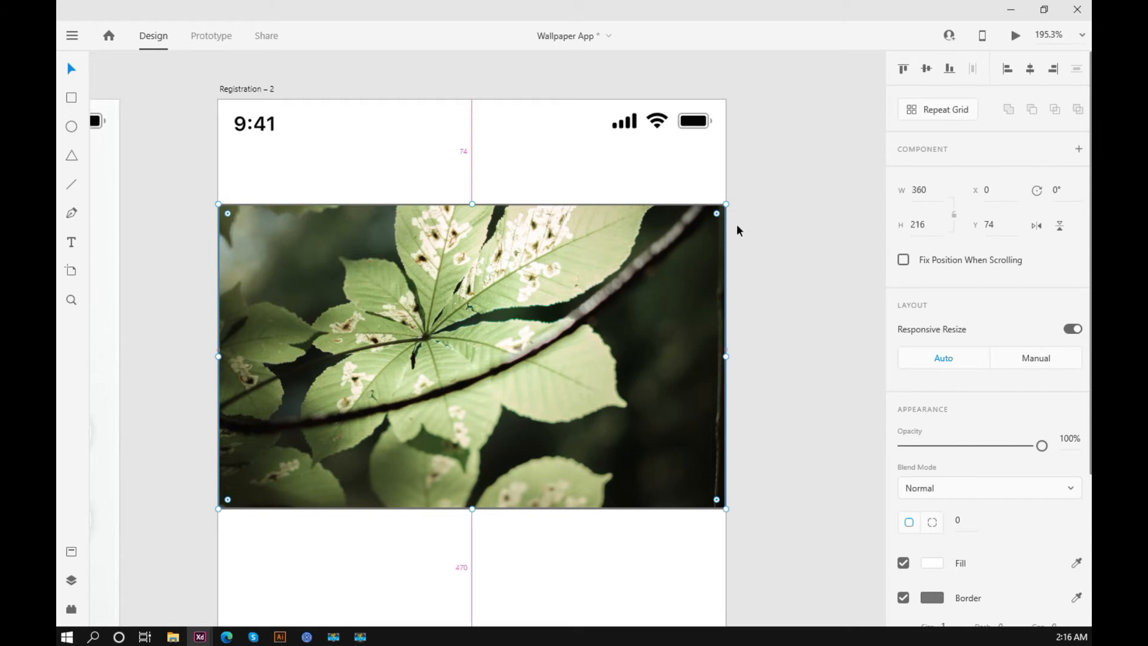
pyautogui.scroll(6, 744, 224)
pyautogui.scroll(3, 665, 242)
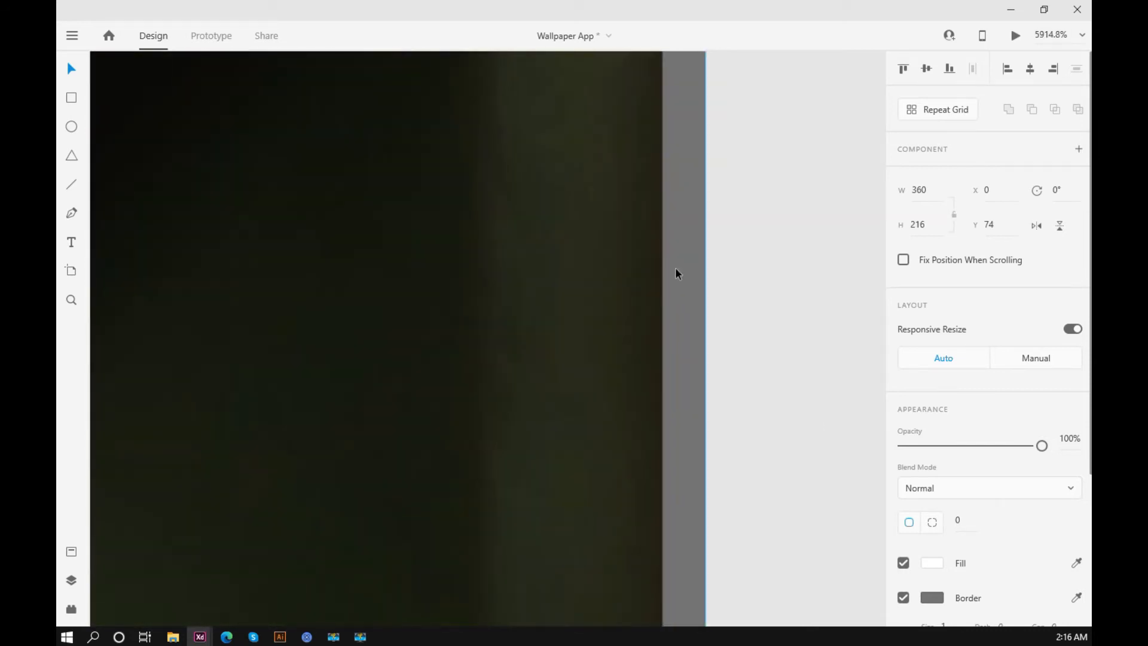
pyautogui.scroll(-3, 913, 519)
pyautogui.click(903, 392)
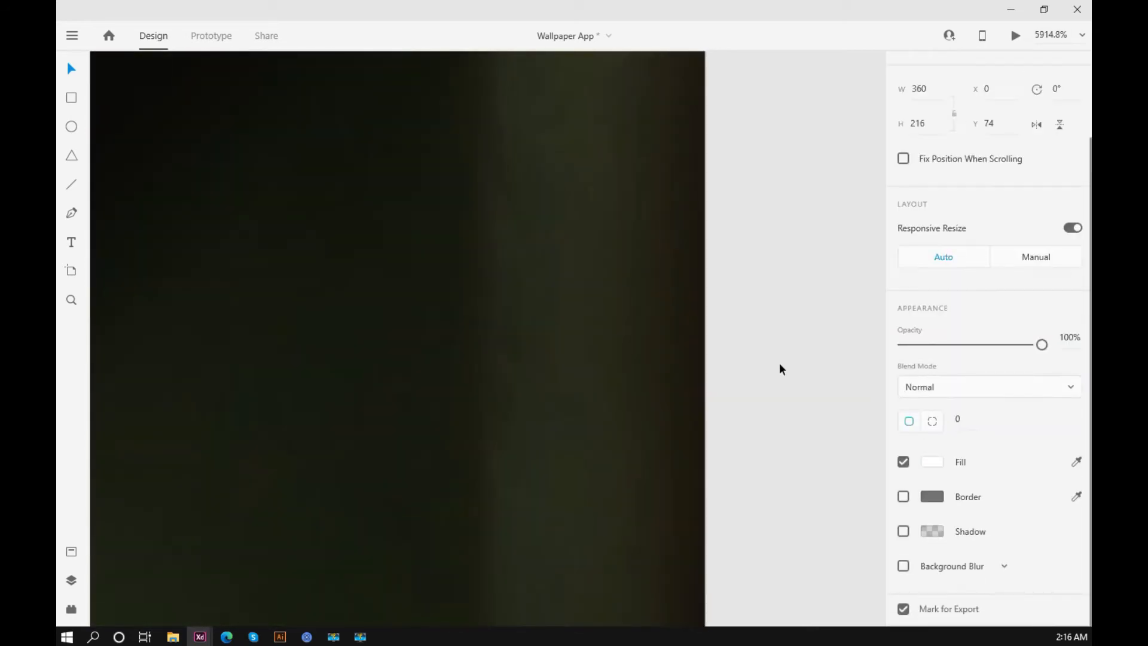
pyautogui.scroll(-10, 780, 368)
pyautogui.scroll(1, 815, 376)
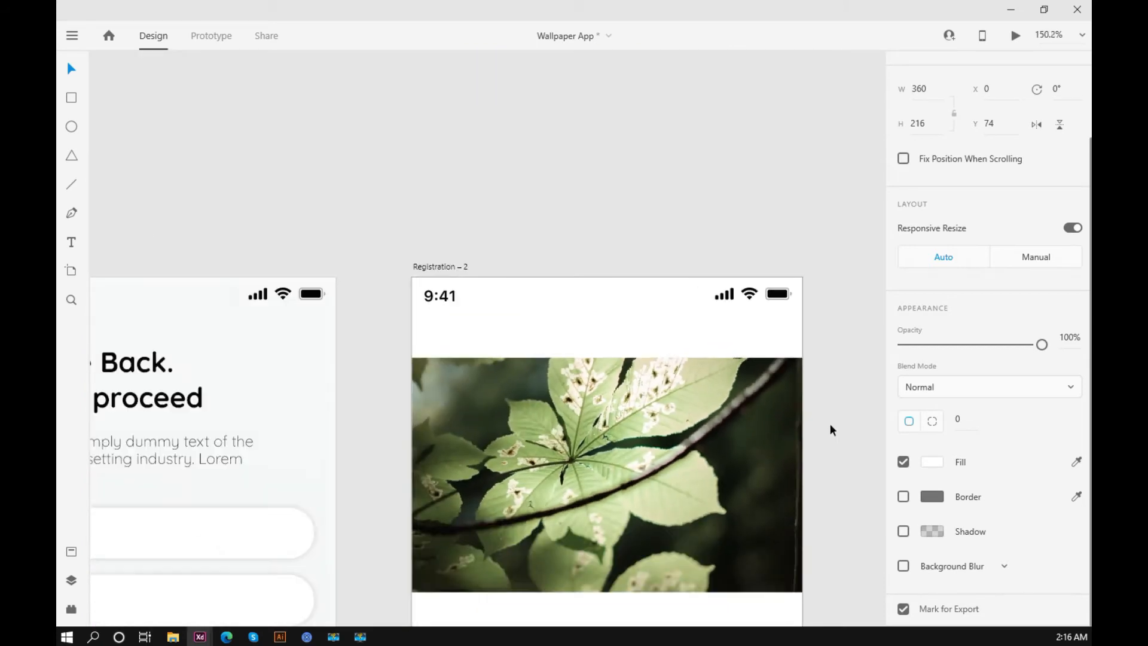
# Copy the three-line menu icon from the Componenets board and paste it onto the Registration – 2 artboard
pyautogui.scroll(-3, 822, 347)
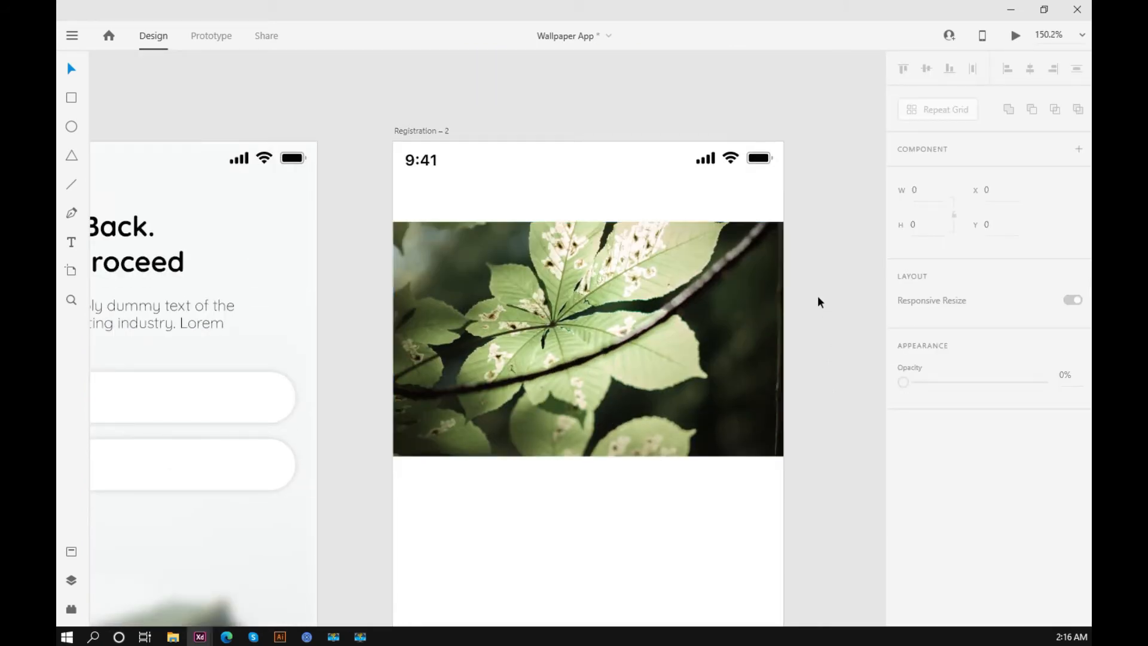
pyautogui.scroll(-1, 817, 292)
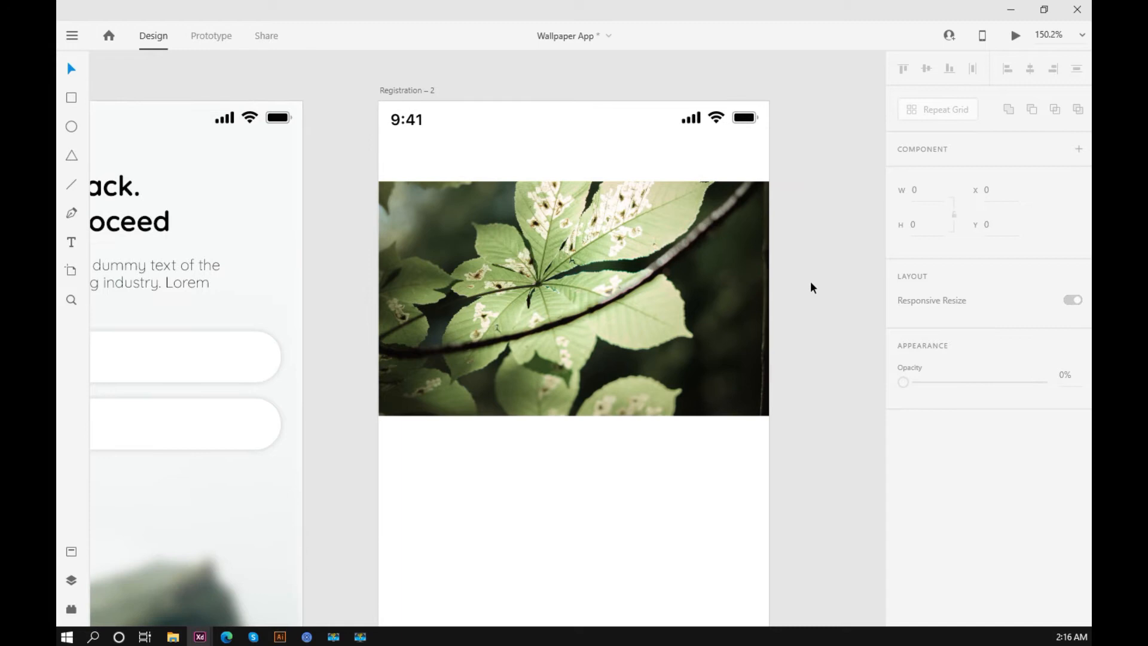
pyautogui.scroll(-1, 811, 282)
pyautogui.moveTo(816, 294); pyautogui.dragTo(734, 277)
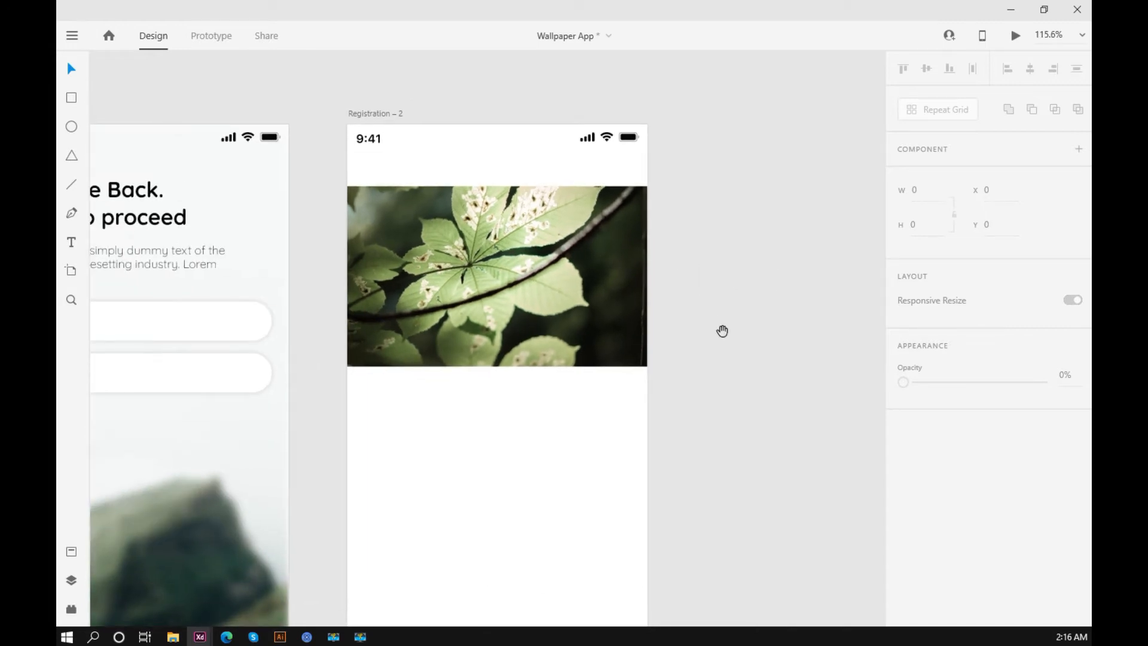
pyautogui.moveTo(723, 316); pyautogui.dragTo(788, 291)
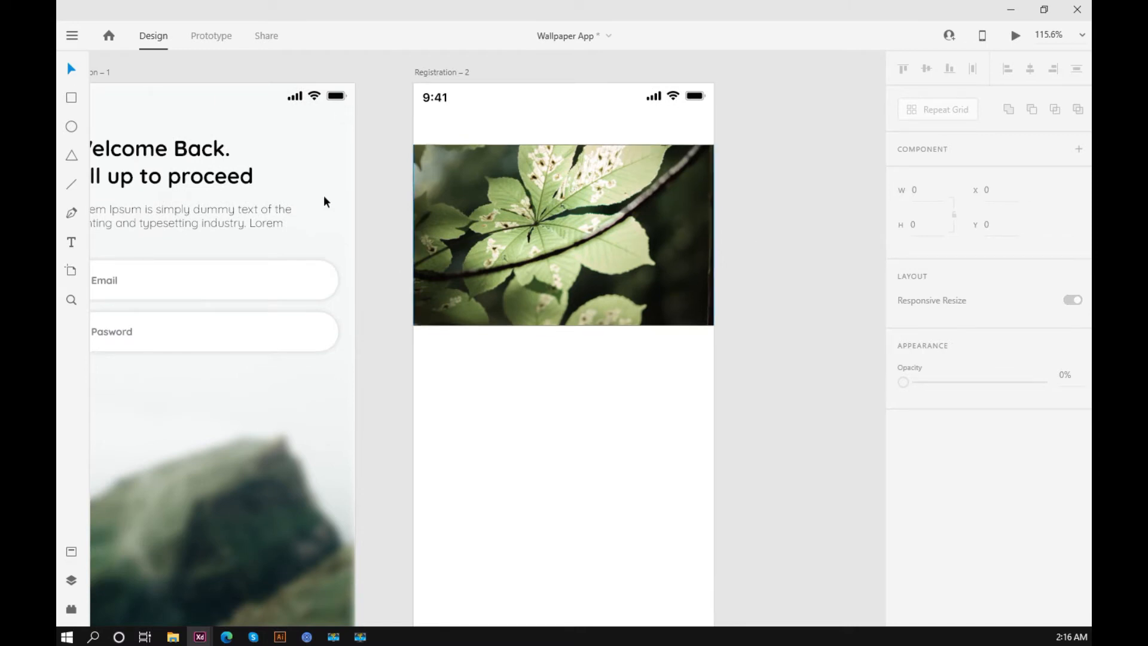
pyautogui.moveTo(356, 195); pyautogui.dragTo(346, 258)
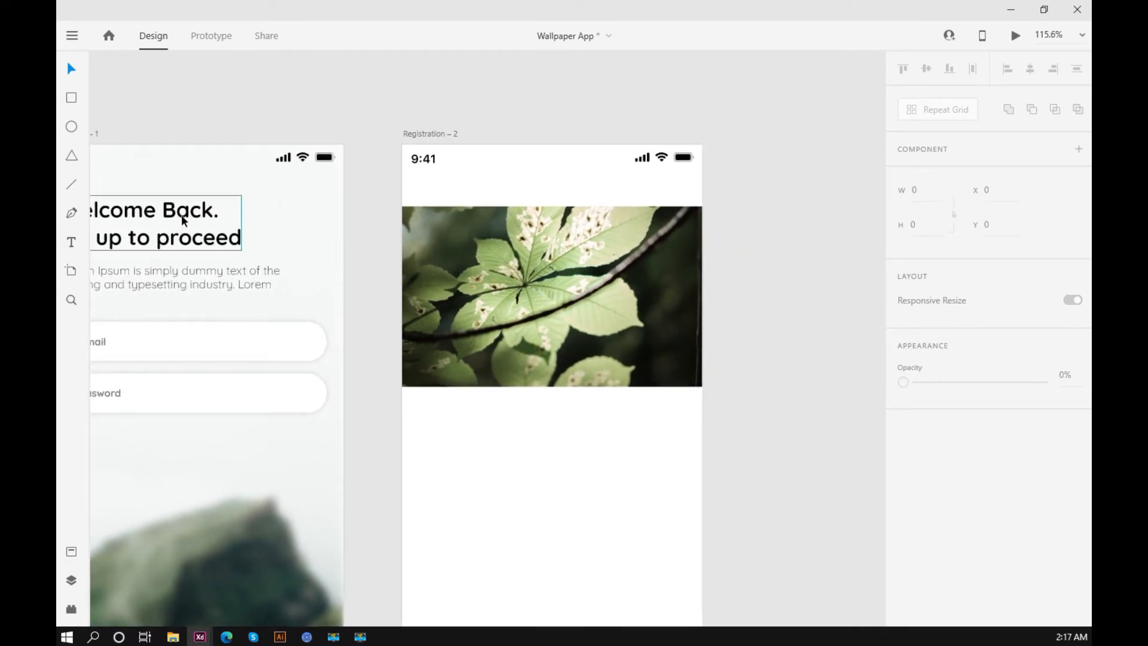
pyautogui.scroll(-5, 422, 255)
pyautogui.moveTo(169, 261); pyautogui.dragTo(485, 285)
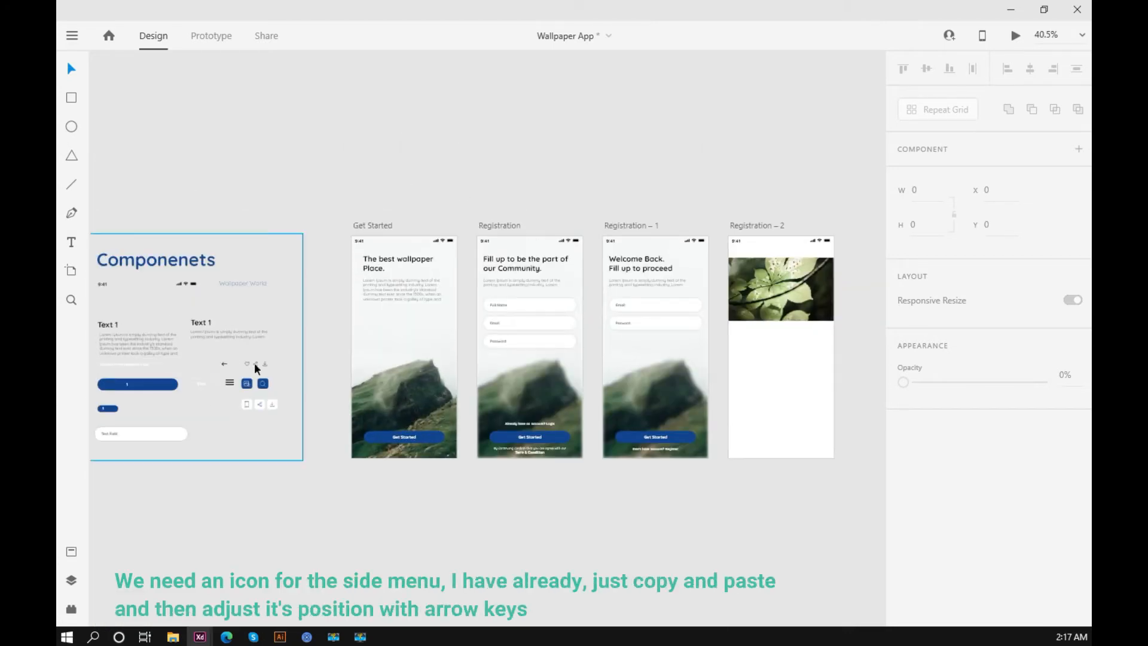
pyautogui.scroll(3, 216, 395)
pyautogui.scroll(3, 216, 396)
pyautogui.click(257, 359)
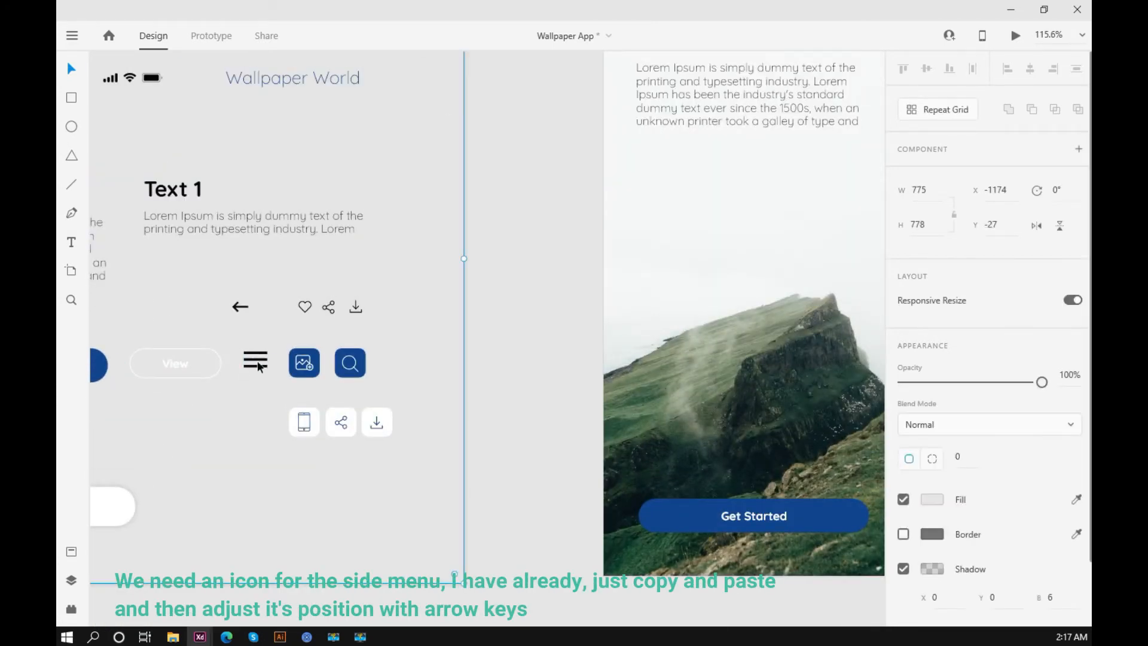
pyautogui.hscroll(10, 607, 309)
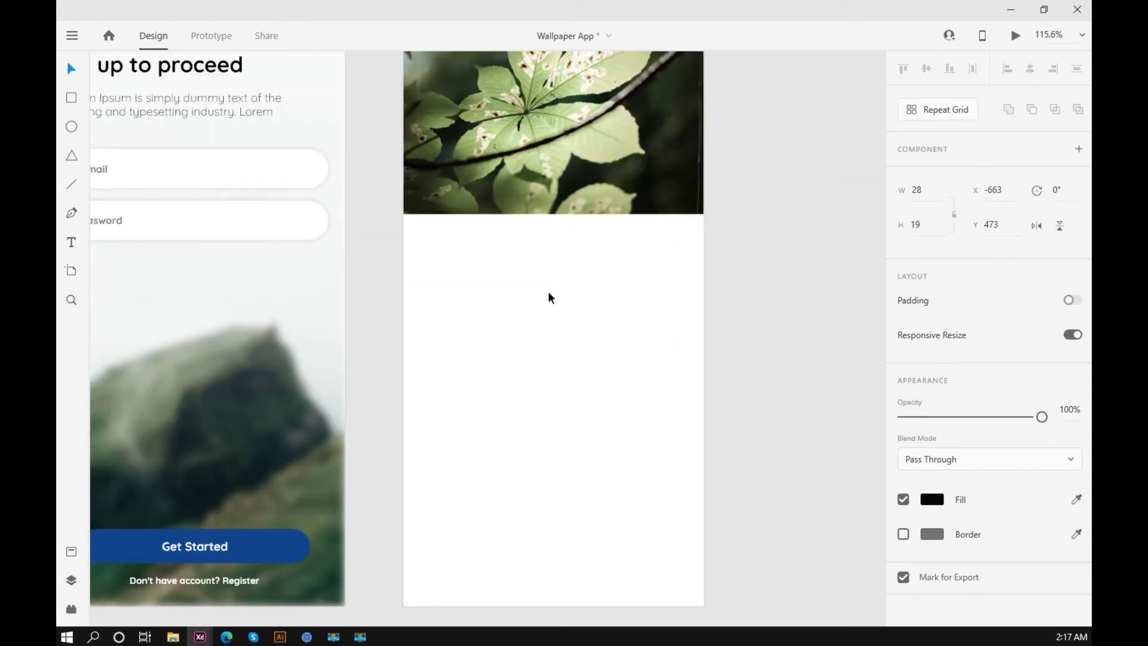
pyautogui.click(548, 294)
pyautogui.hotkey('ctrl', 'v')
# Move the menu icon to X 26, Y 39, between the status bar clock and the leaf image
pyautogui.scroll(4, 549, 293)
pyautogui.hotkey('shift', 'Up')
pyautogui.hotkey('shift', 'Up')
pyautogui.hotkey('shift', 'Up')
pyautogui.hotkey('shift', 'Up')
pyautogui.hotkey('shift', 'Up')
pyautogui.hotkey('shift', 'Up')
pyautogui.hotkey('shift', 'Up')
pyautogui.hotkey('shift', 'Up')
pyautogui.hotkey('shift', 'Up')
pyautogui.hotkey('shift', 'Up')
pyautogui.hotkey('shift', 'Up')
pyautogui.hotkey('shift', 'Up')
pyautogui.hotkey('shift', 'Up')
pyautogui.hotkey('shift', 'Up')
pyautogui.hotkey('shift', 'Up')
pyautogui.hotkey('shift', 'Up')
pyautogui.hotkey('shift', 'Up')
pyautogui.hotkey('shift', 'Up')
pyautogui.hotkey('shift', 'Up')
pyautogui.hotkey('shift', 'Up')
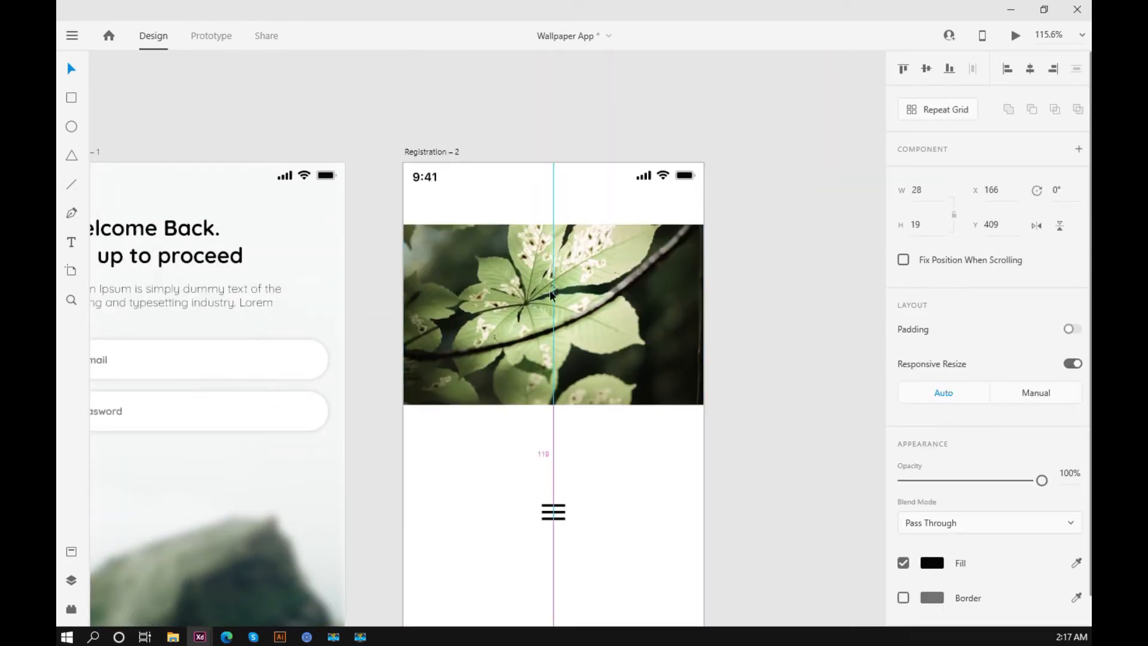
pyautogui.hotkey('shift', 'Up')
pyautogui.hotkey('shift', 'Up')
pyautogui.hotkey('shift', 'Up')
pyautogui.hotkey('shift', 'Up')
pyautogui.hotkey('shift', 'Up')
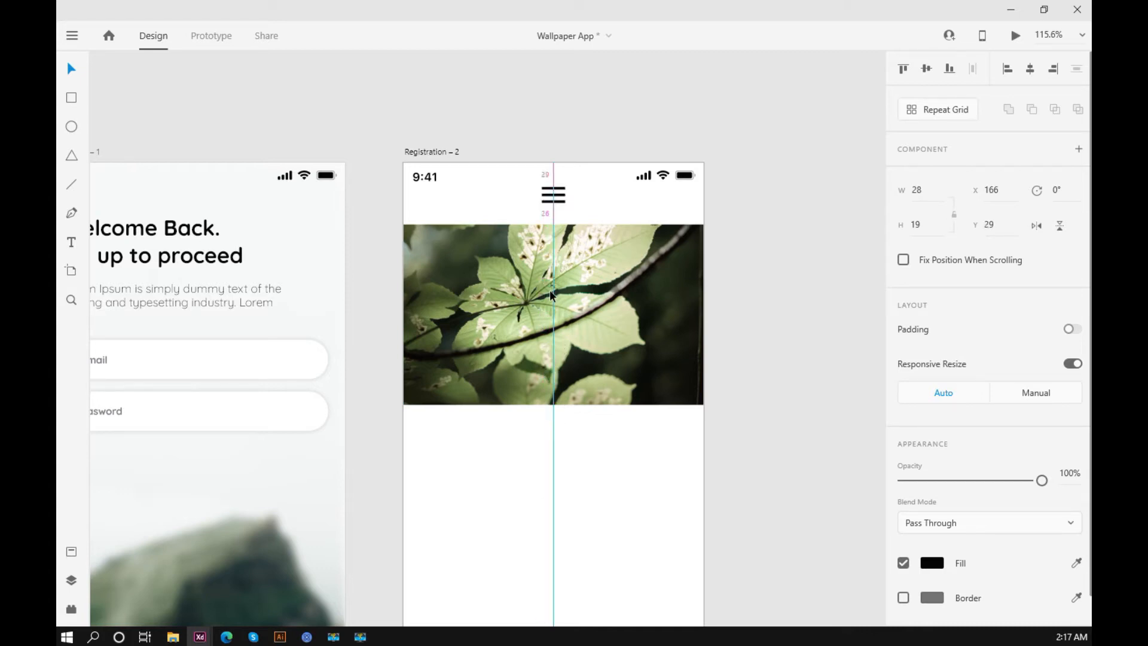
pyautogui.hotkey('shift', 'Left')
pyautogui.hotkey('shift', 'Left')
pyautogui.hotkey('shift', 'Left')
pyautogui.hotkey('shift', 'Left')
pyautogui.hotkey('shift', 'Left')
pyautogui.hotkey('shift', 'Left')
pyautogui.hotkey('shift', 'Left')
pyautogui.hotkey('shift', 'Left')
pyautogui.hotkey('shift', 'Left')
pyautogui.hotkey('shift', 'Left')
pyautogui.hotkey('shift', 'Left')
pyautogui.hotkey('shift', 'Left')
pyautogui.hotkey('shift', 'Left')
pyautogui.hotkey('shift', 'Left')
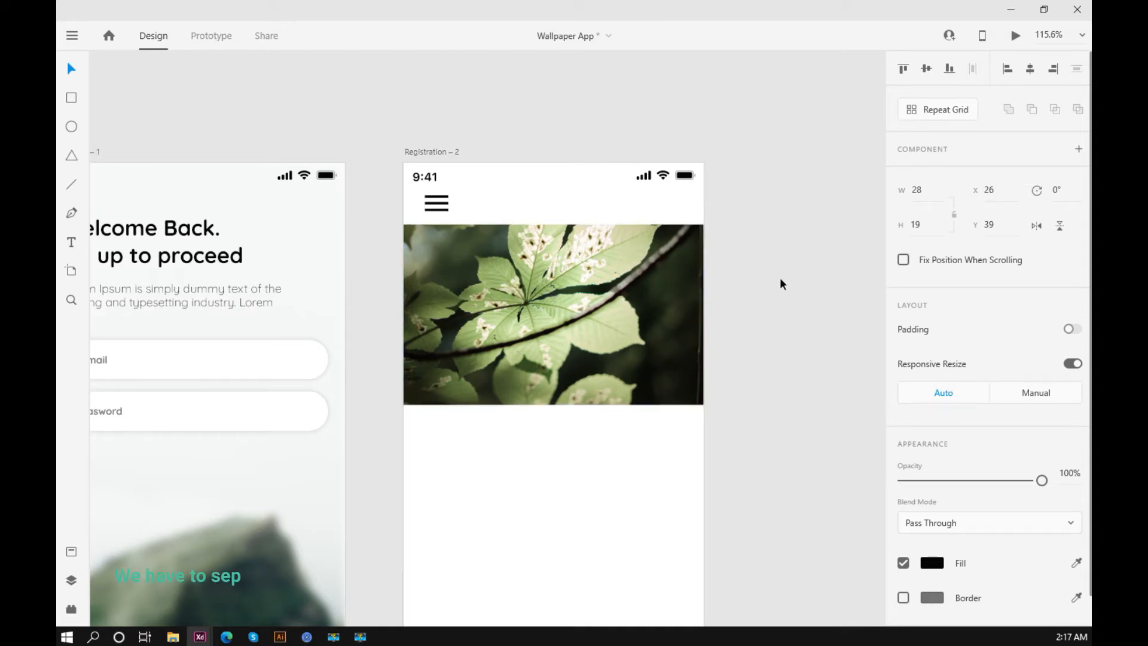
pyautogui.click(779, 277)
# Nudge the leaf image straight down to leave more room for a header around the menu icon
pyautogui.click(564, 295)
pyautogui.hotkey('shift', 'Down')
pyautogui.hotkey('shift', 'Down')
pyautogui.hotkey('shift', 'Down')
pyautogui.hotkey('shift', 'Down')
pyautogui.hotkey('shift', 'Down')
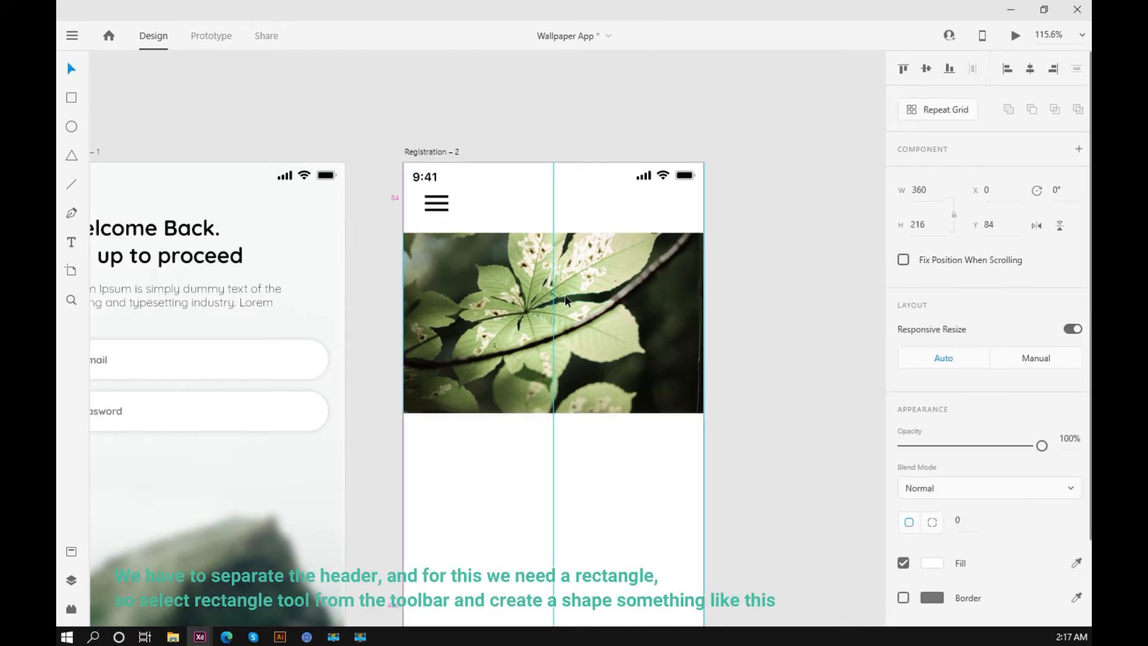
pyautogui.click(762, 195)
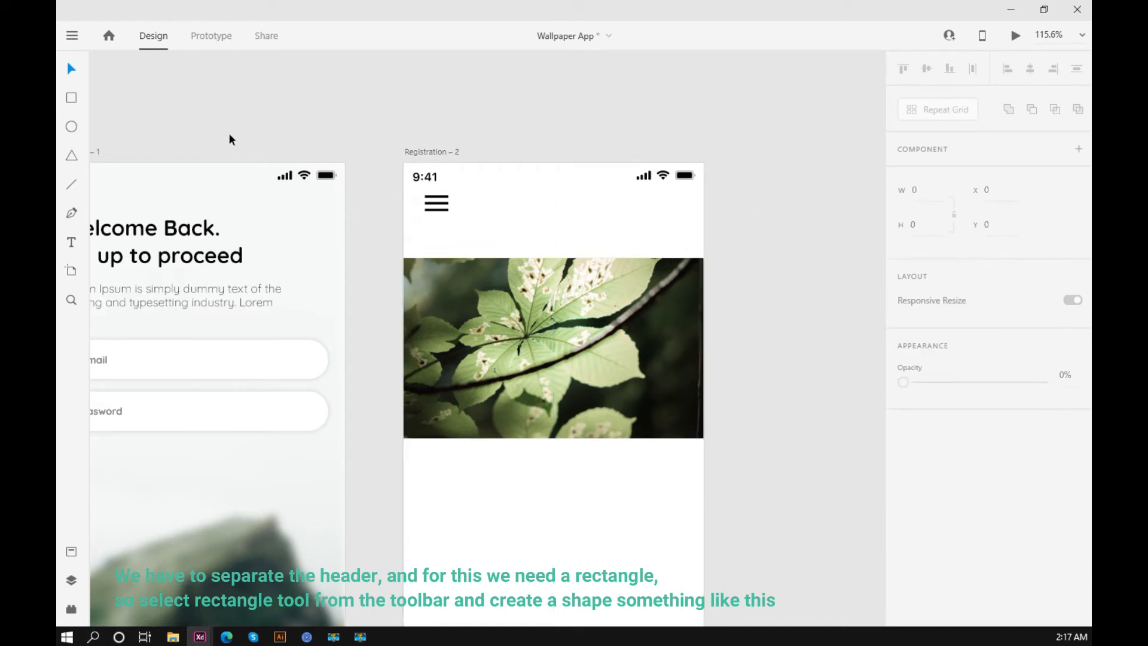
# Draw a full-width header rectangle, 360 by 86, from the artboard's upper edge and send it behind the status bar and menu icon
pyautogui.press('r')
pyautogui.moveTo(404, 234); pyautogui.dragTo(704, 163)
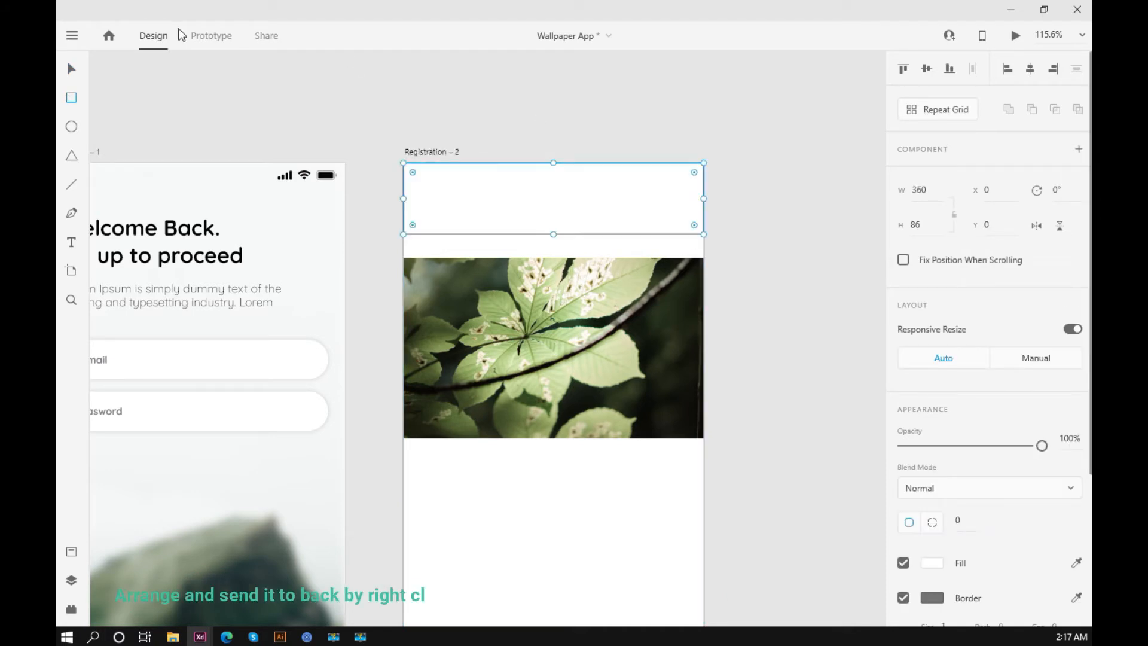
pyautogui.click(73, 71)
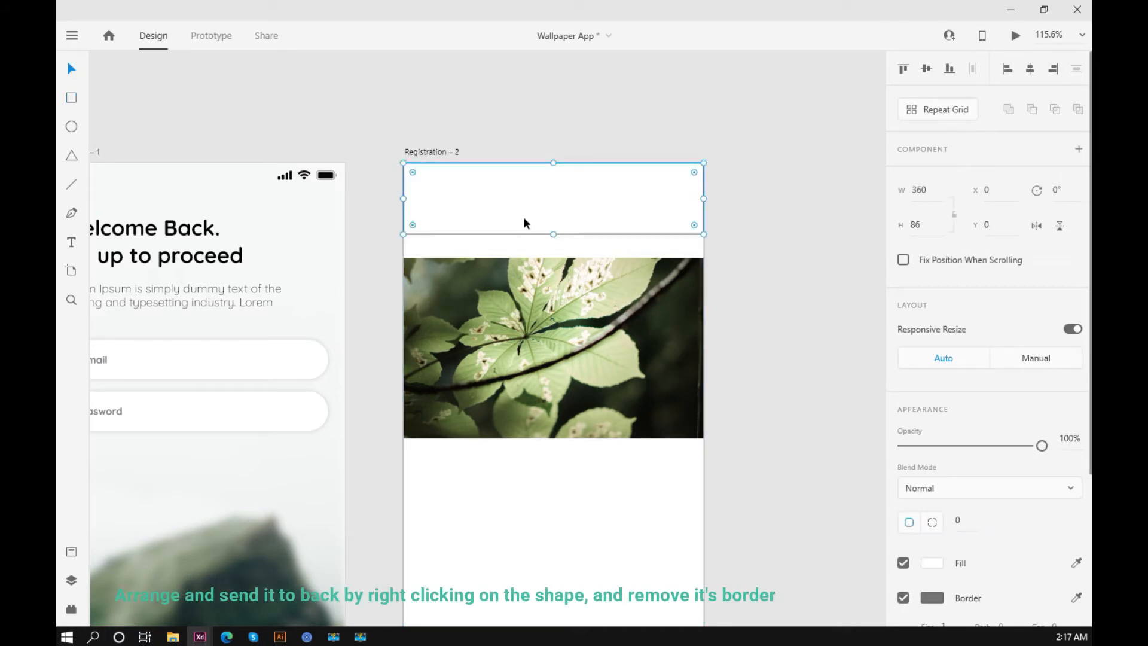
pyautogui.rightClick(522, 216)
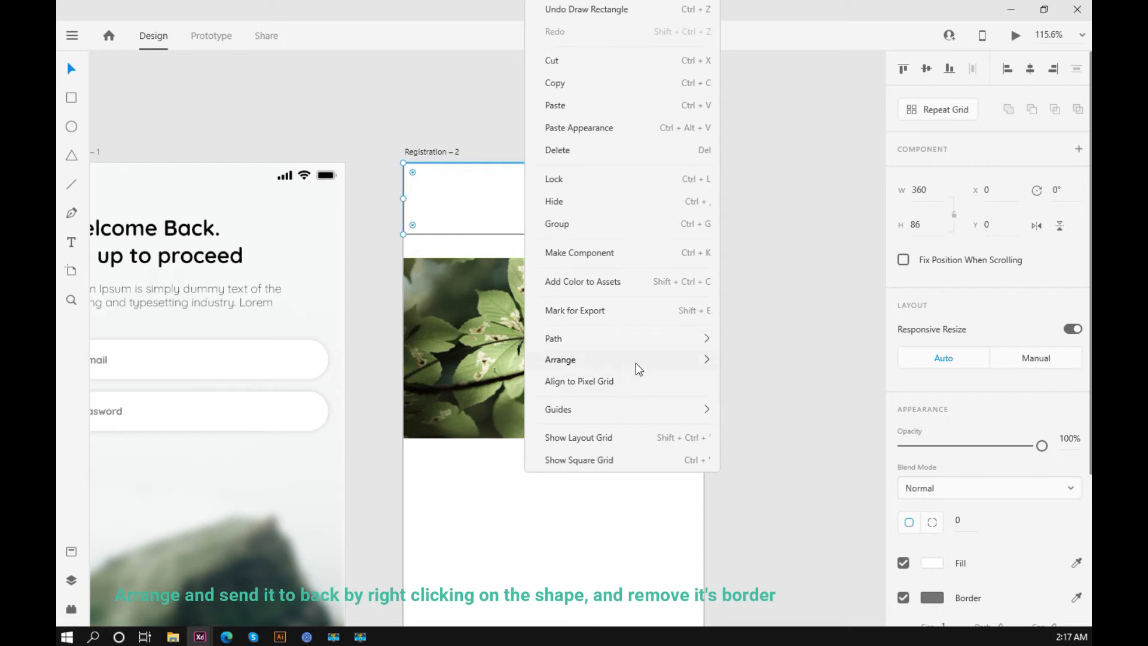
pyautogui.moveTo(636, 363)
pyautogui.click(777, 428)
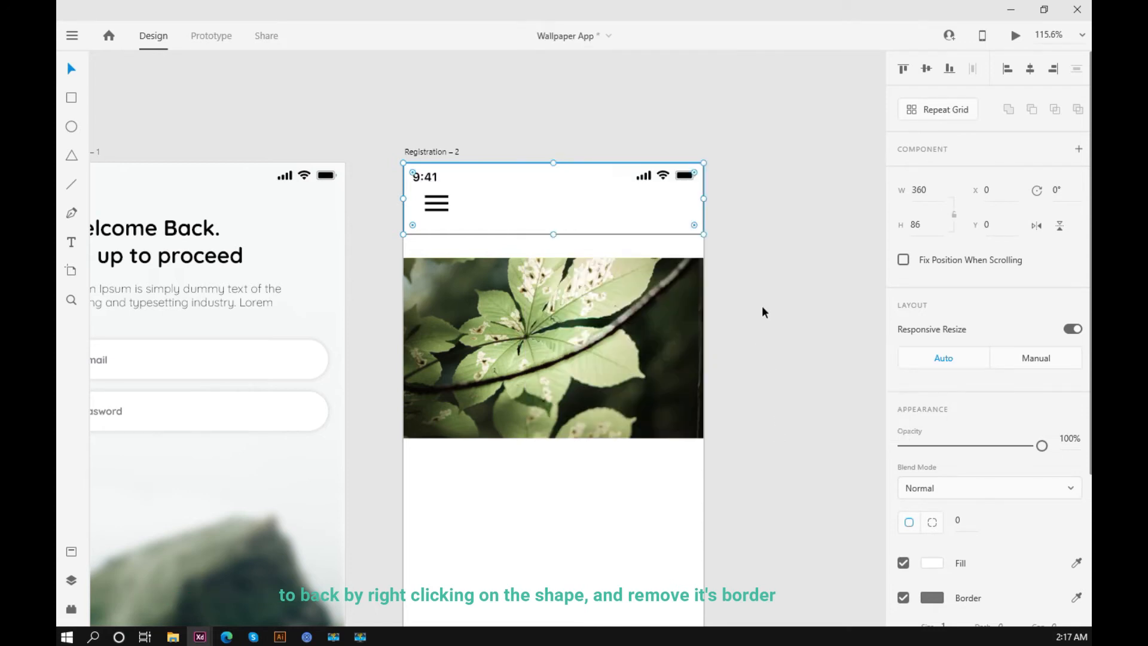
pyautogui.click(734, 260)
# Remove the header rectangle's border and give it a shadow with X 0, Y 3 and blur 6
pyautogui.click(540, 221)
pyautogui.scroll(10, 711, 242)
pyautogui.click(902, 598)
pyautogui.scroll(-4, 762, 325)
pyautogui.scroll(-3, 762, 321)
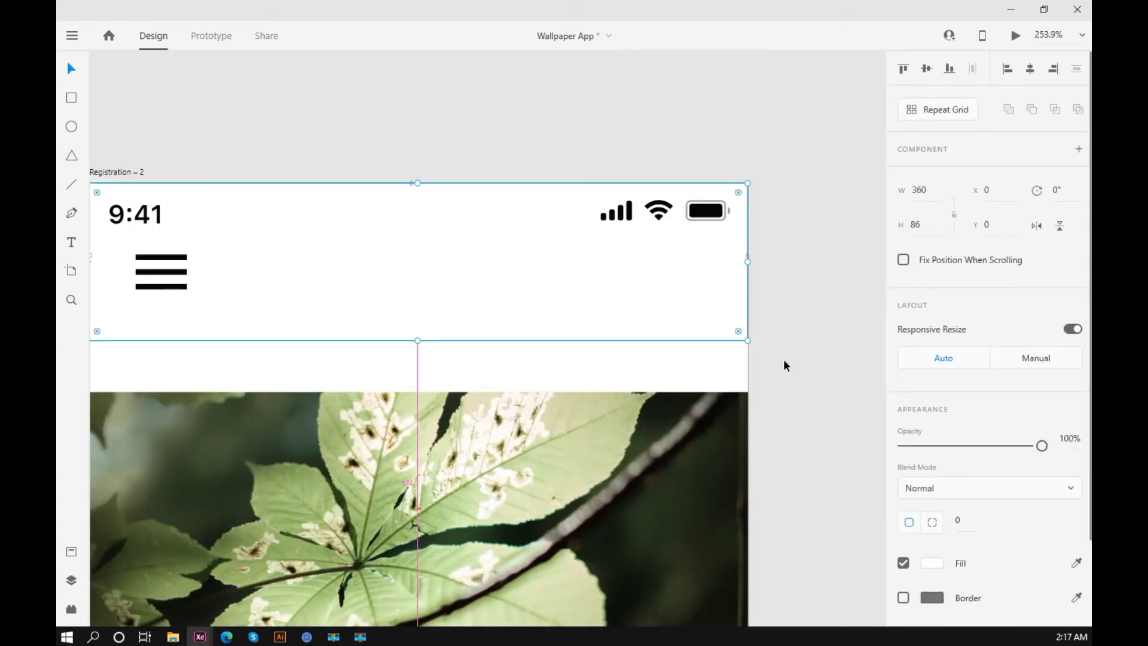
pyautogui.scroll(-3, 906, 538)
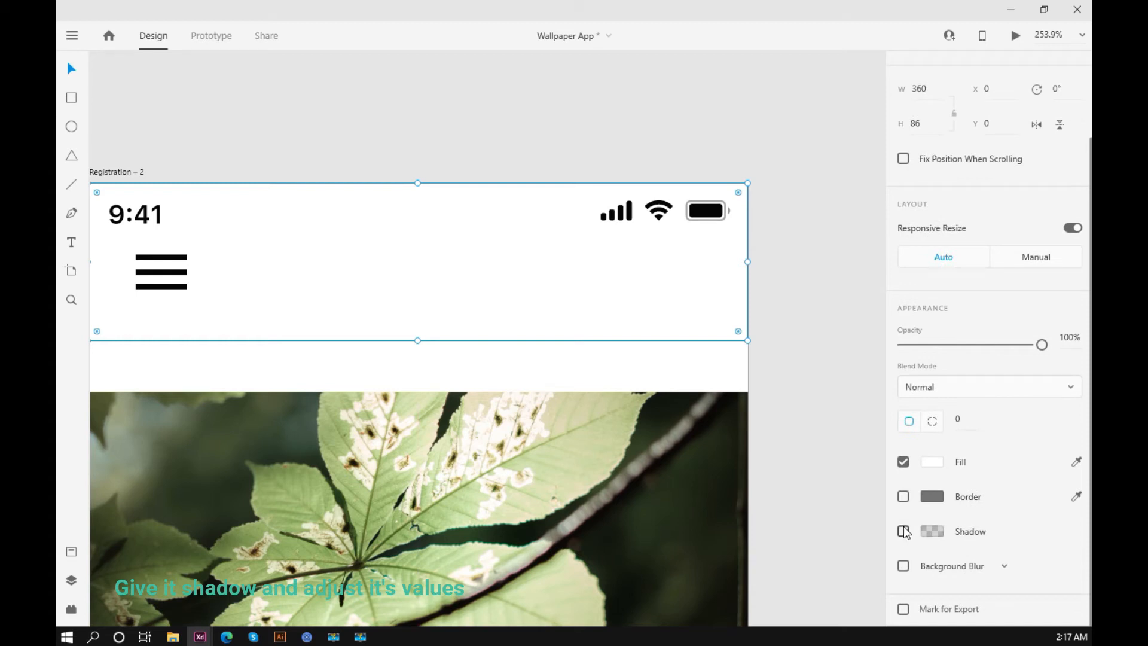
pyautogui.click(903, 531)
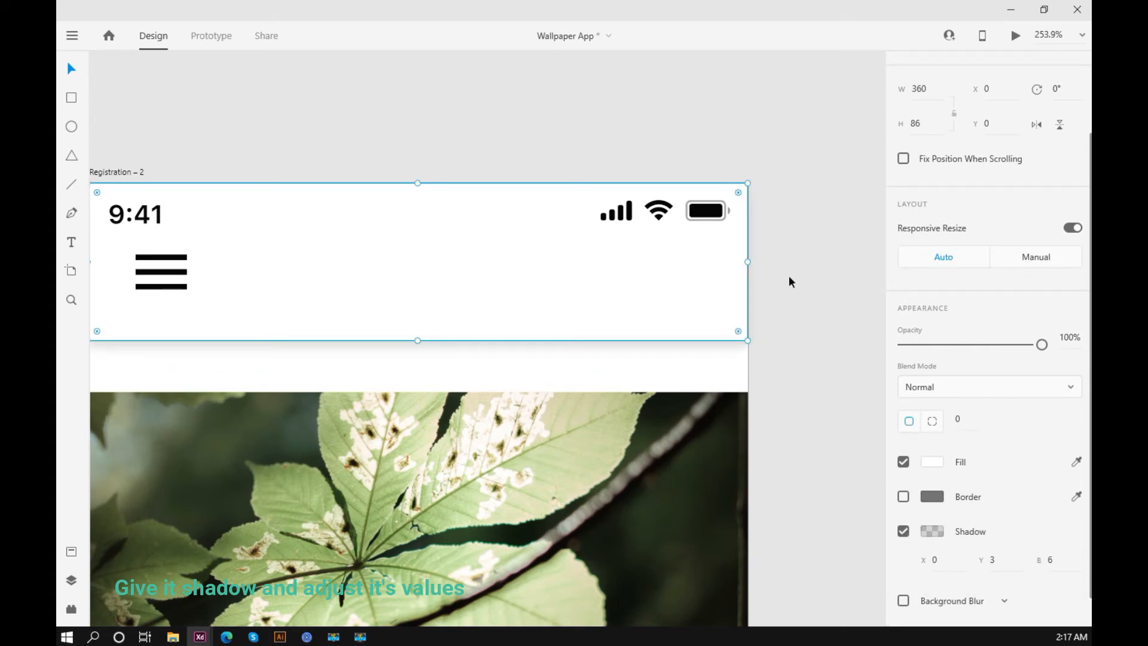
pyautogui.click(787, 326)
pyautogui.scroll(-3, 787, 325)
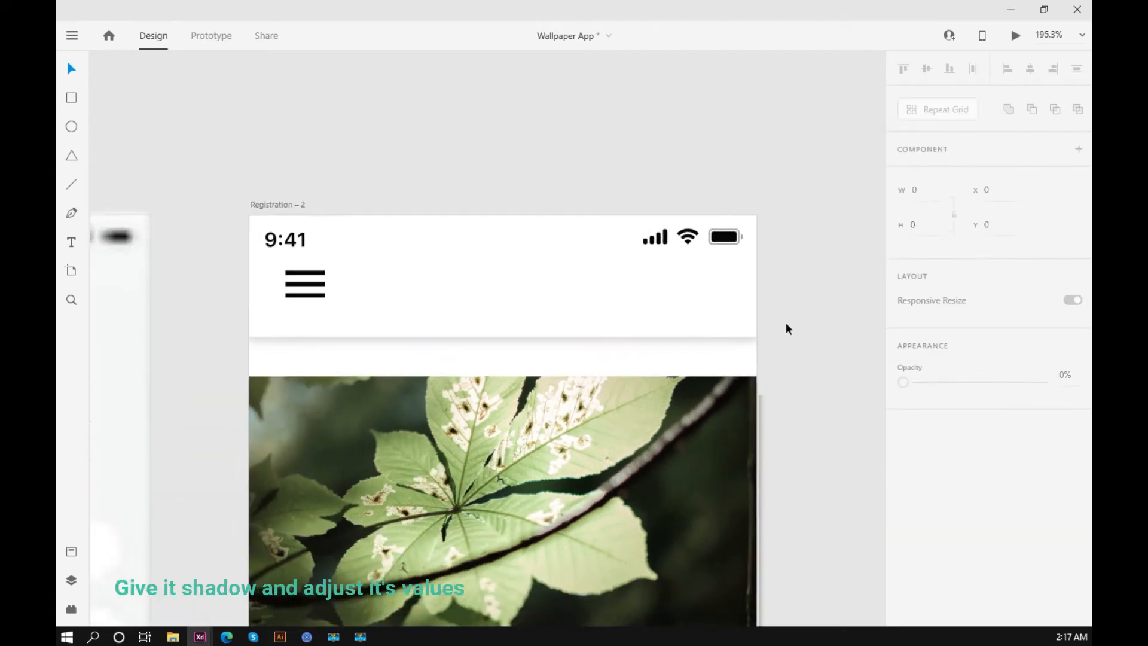
pyautogui.moveTo(809, 374); pyautogui.dragTo(770, 266)
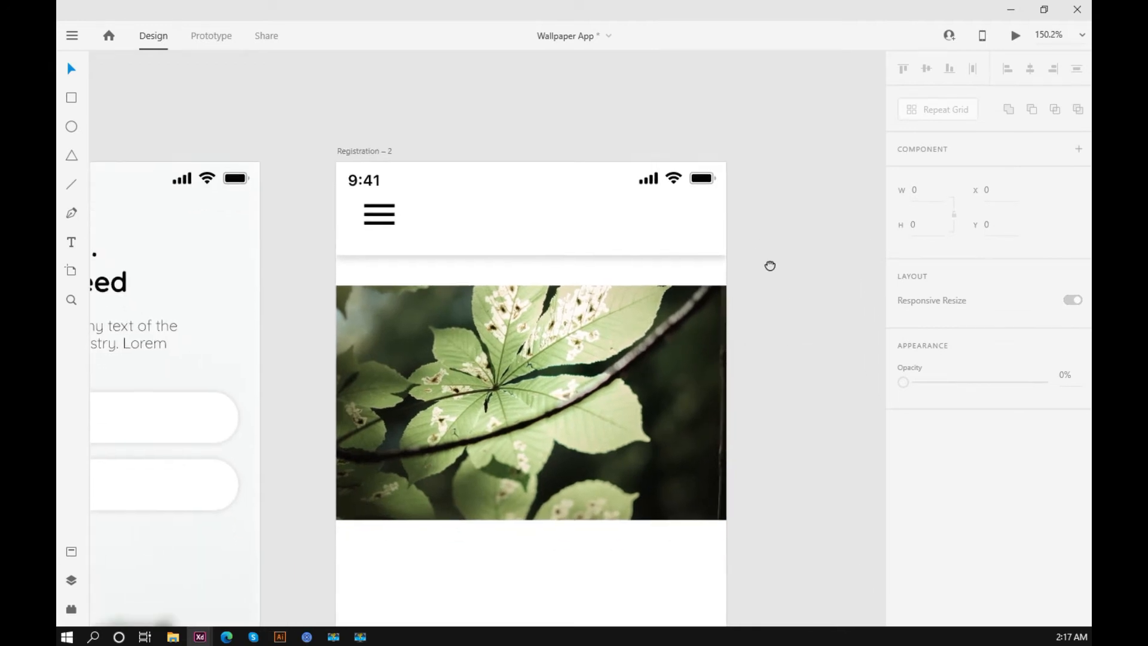
pyautogui.hotkey('alt', 'Tab')
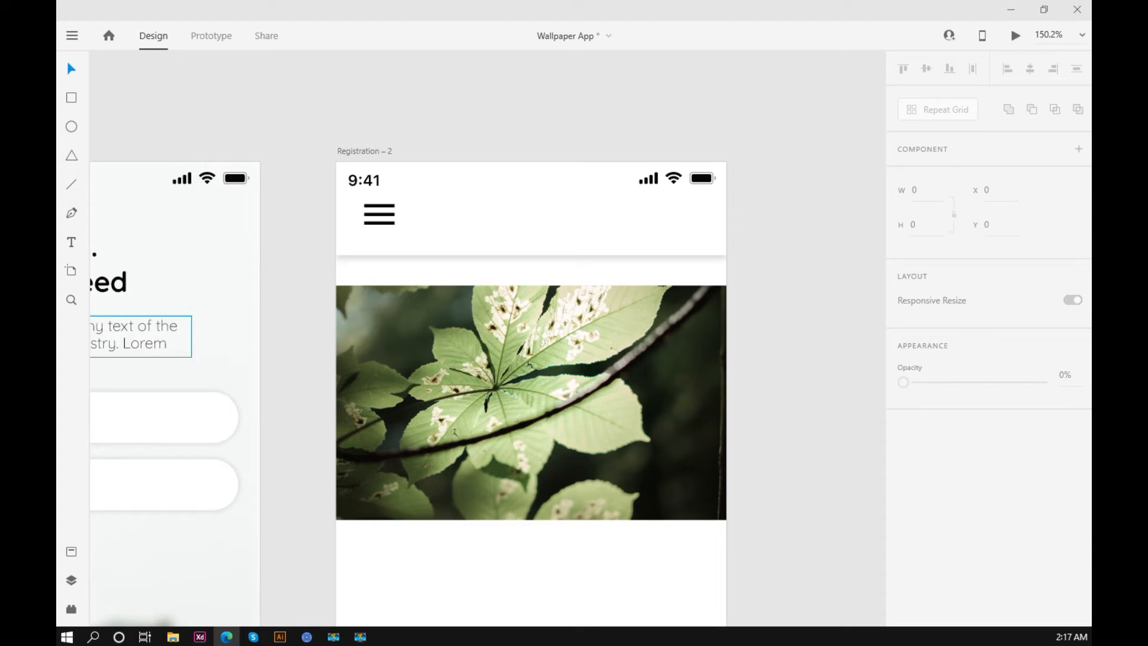
pyautogui.hotkey('alt', 'Tab')
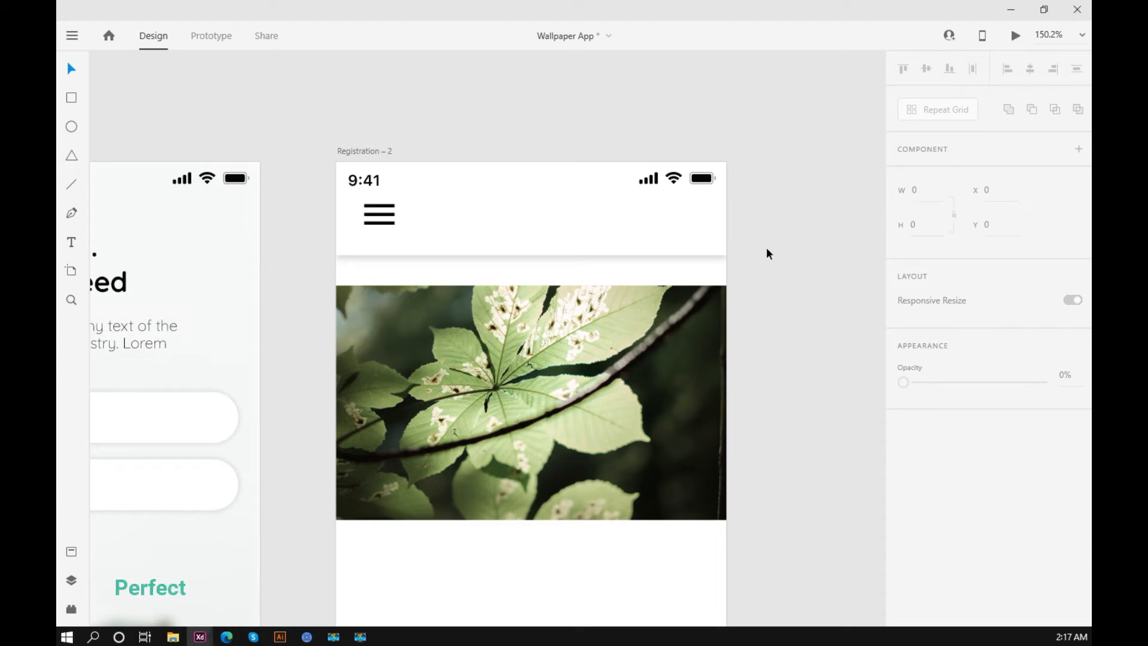
# Move the menu icon down to Y 47 so it sits lower in the header
pyautogui.doubleClick(389, 219)
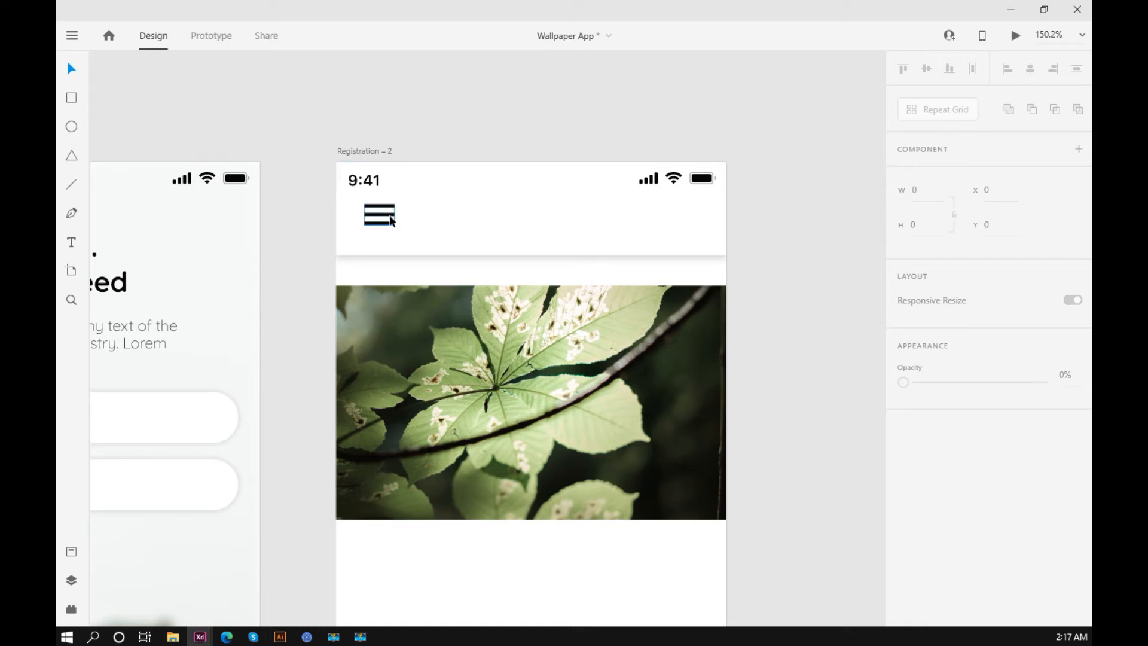
pyautogui.press('Down')
pyautogui.press('Down')
pyautogui.press('Down')
pyautogui.press('Down')
pyautogui.press('Down')
pyautogui.press('Down')
pyautogui.press('Down')
pyautogui.press('Down')
pyautogui.press('Up')
pyautogui.press('Down')
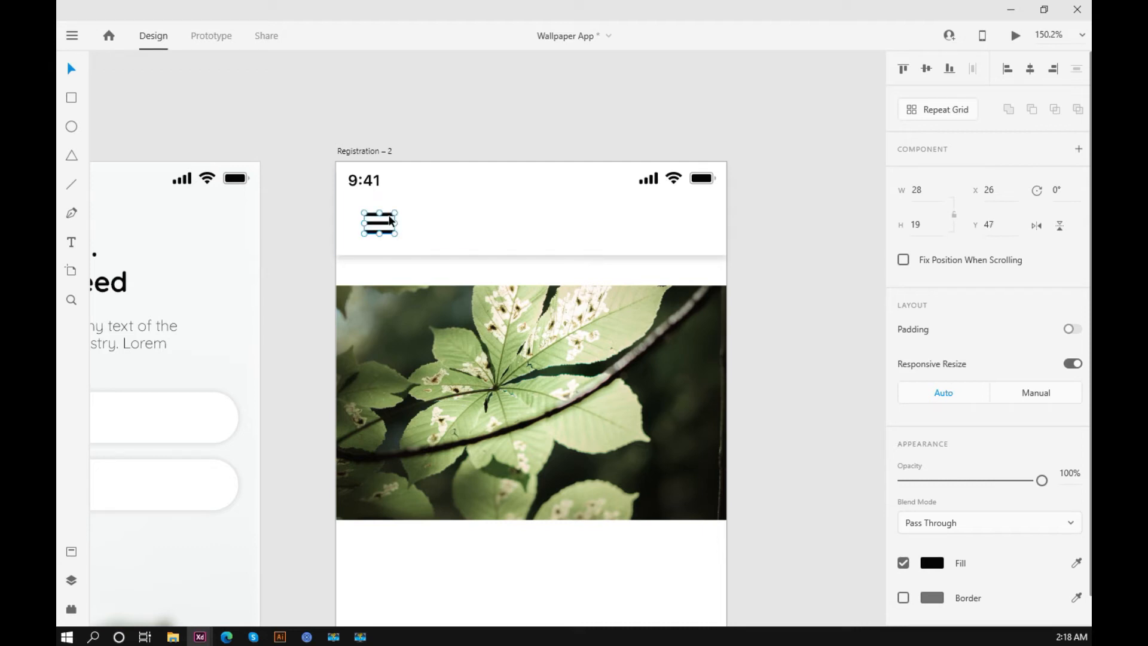
pyautogui.click(765, 246)
# Move the leaf image up to Y 84 and place it behind the header rectangle
pyautogui.click(518, 360)
pyautogui.hotkey('shift', 'Up')
pyautogui.hotkey('shift', 'Up')
pyautogui.hotkey('shift', 'Up')
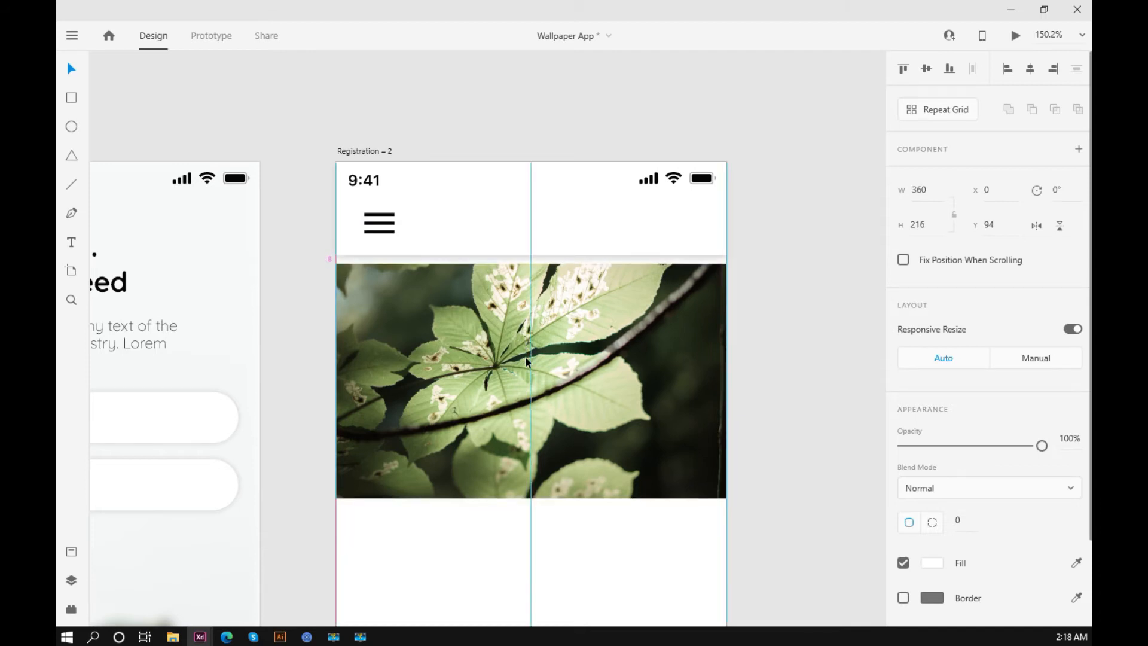
pyautogui.rightClick(610, 366)
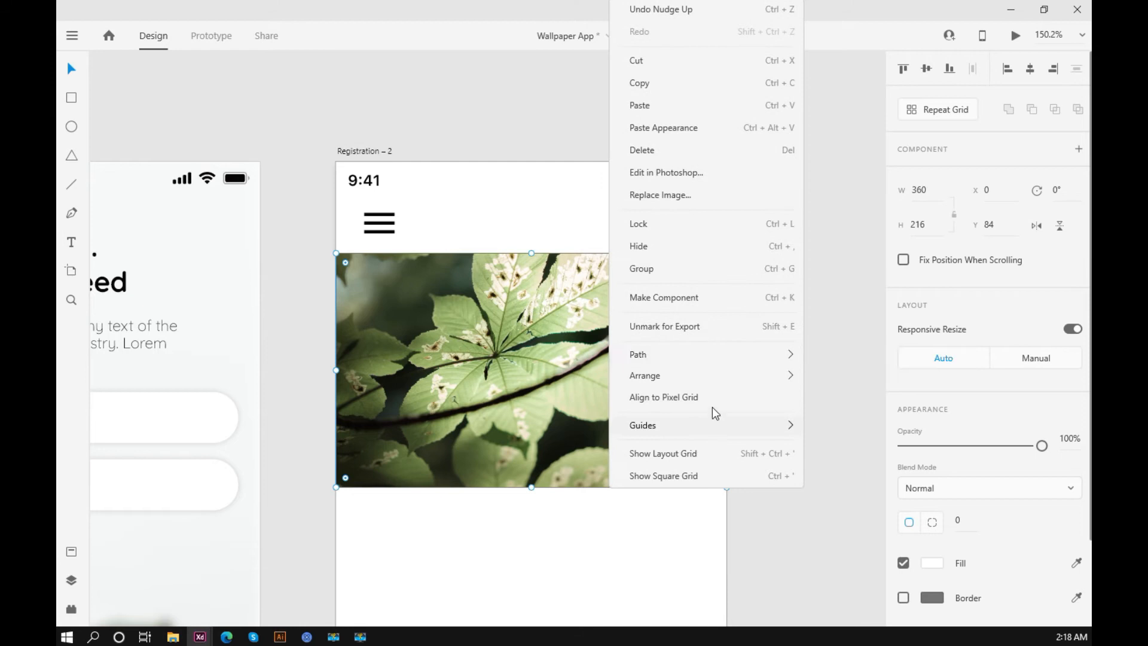
pyautogui.moveTo(676, 377)
pyautogui.click(873, 440)
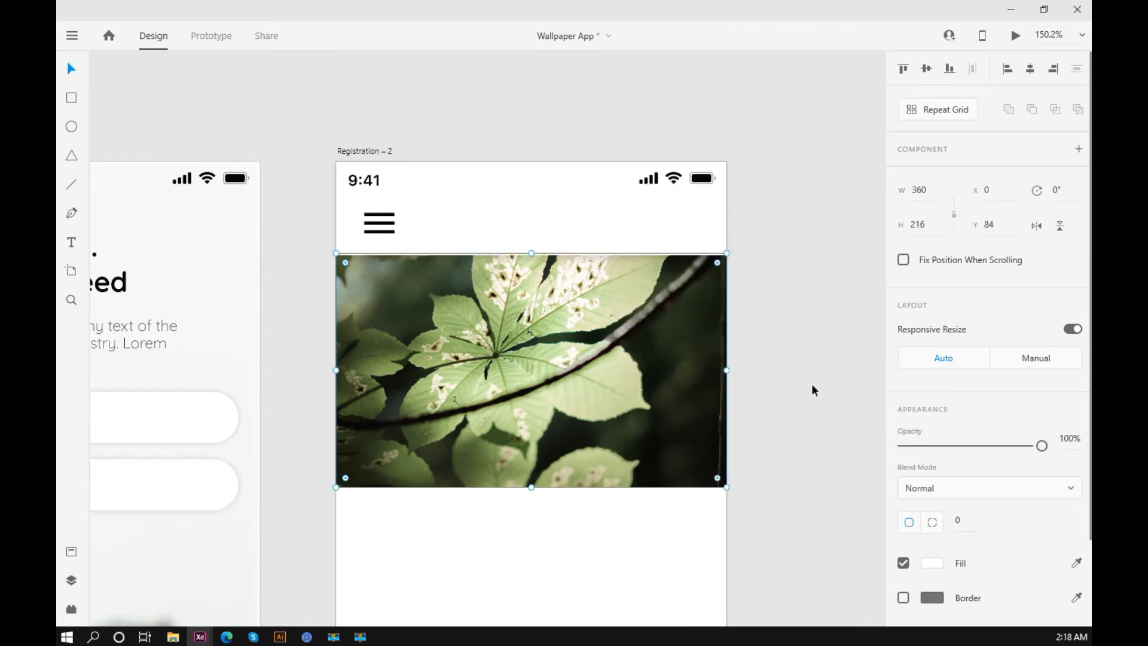
pyautogui.click(794, 322)
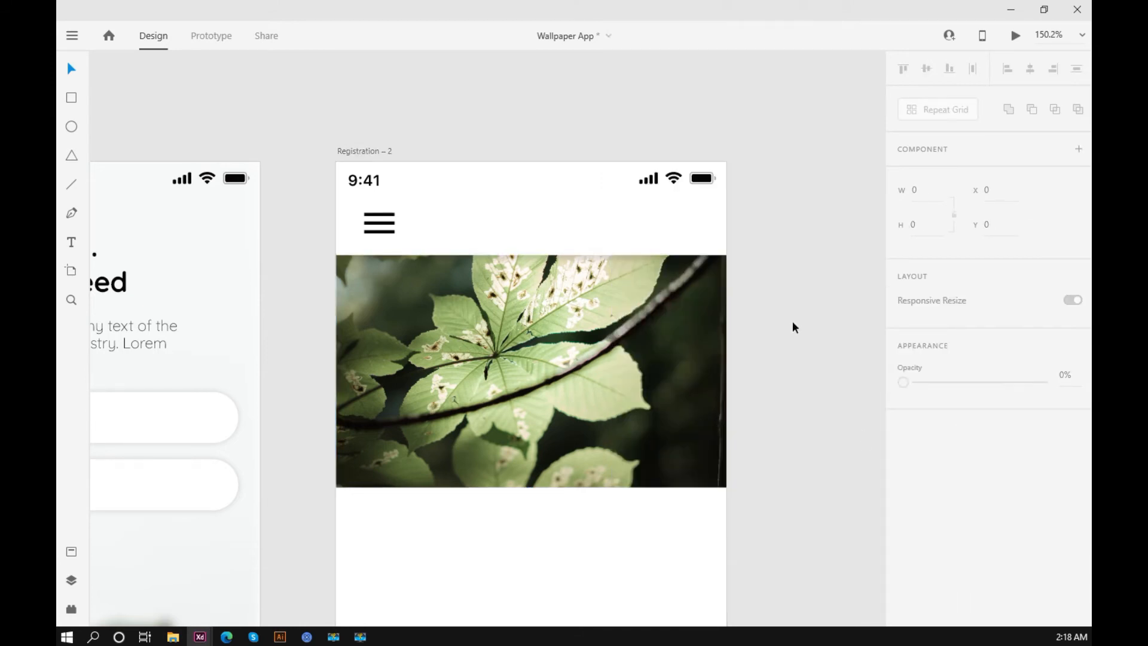
# Examine the seam between the white header and the leaf image up close, and then the screen as a whole
pyautogui.scroll(10, 660, 235)
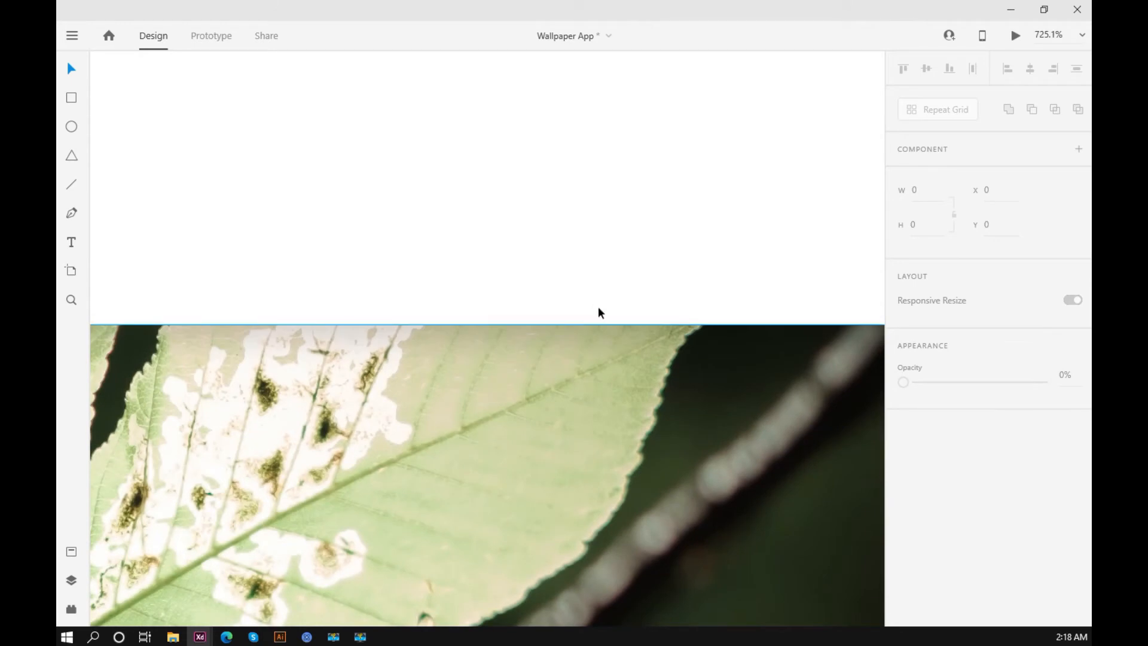
pyautogui.scroll(-10, 574, 347)
pyautogui.click(584, 385)
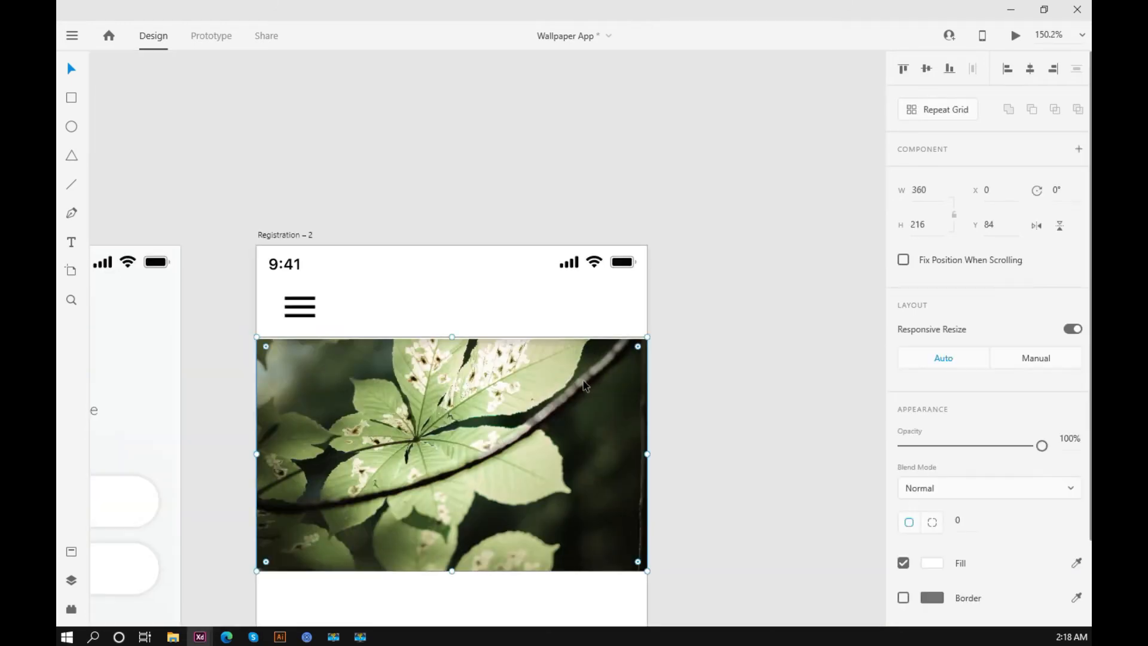
pyautogui.click(740, 339)
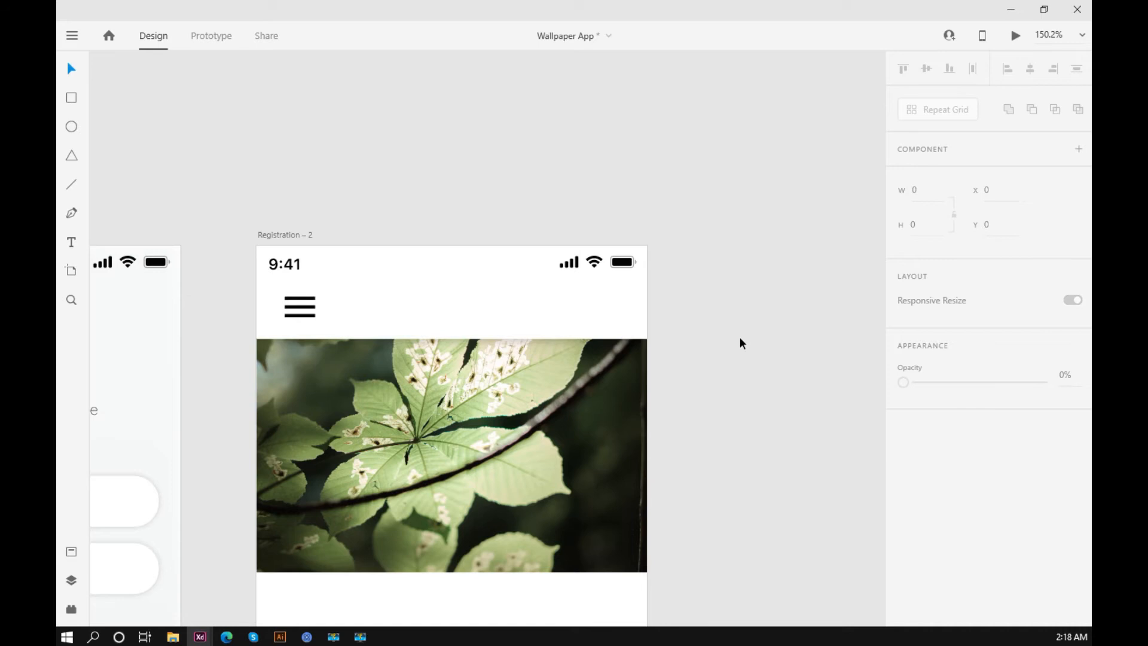
pyautogui.scroll(-2, 722, 330)
pyautogui.moveTo(769, 350); pyautogui.dragTo(750, 223)
pyautogui.scroll(-1, 724, 233)
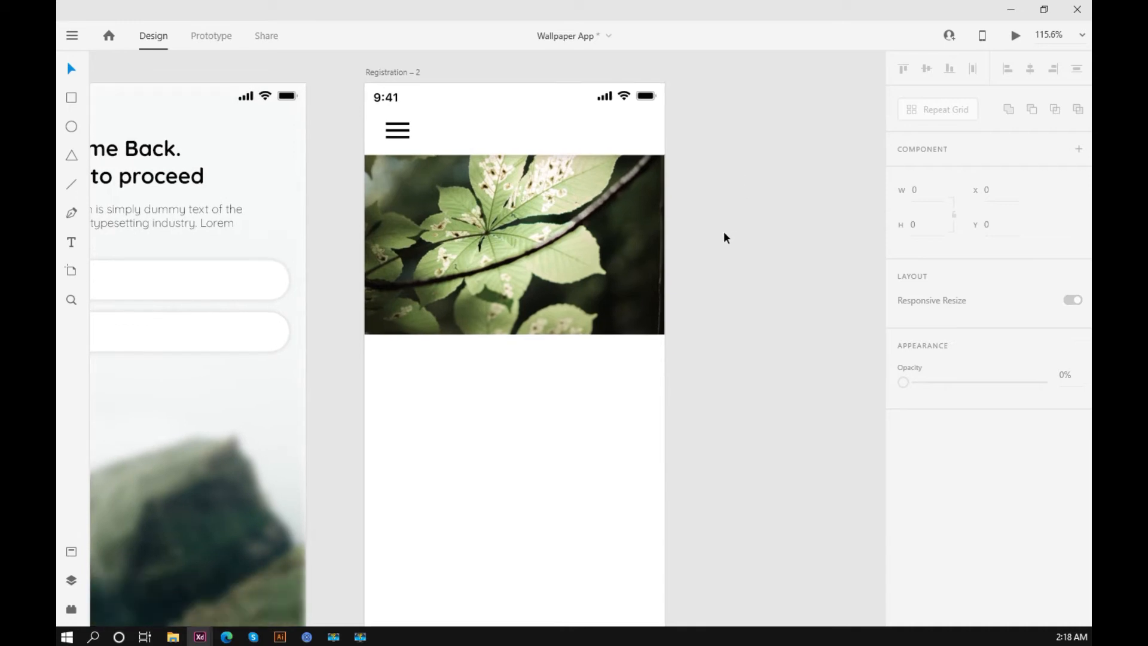
pyautogui.scroll(1, 724, 233)
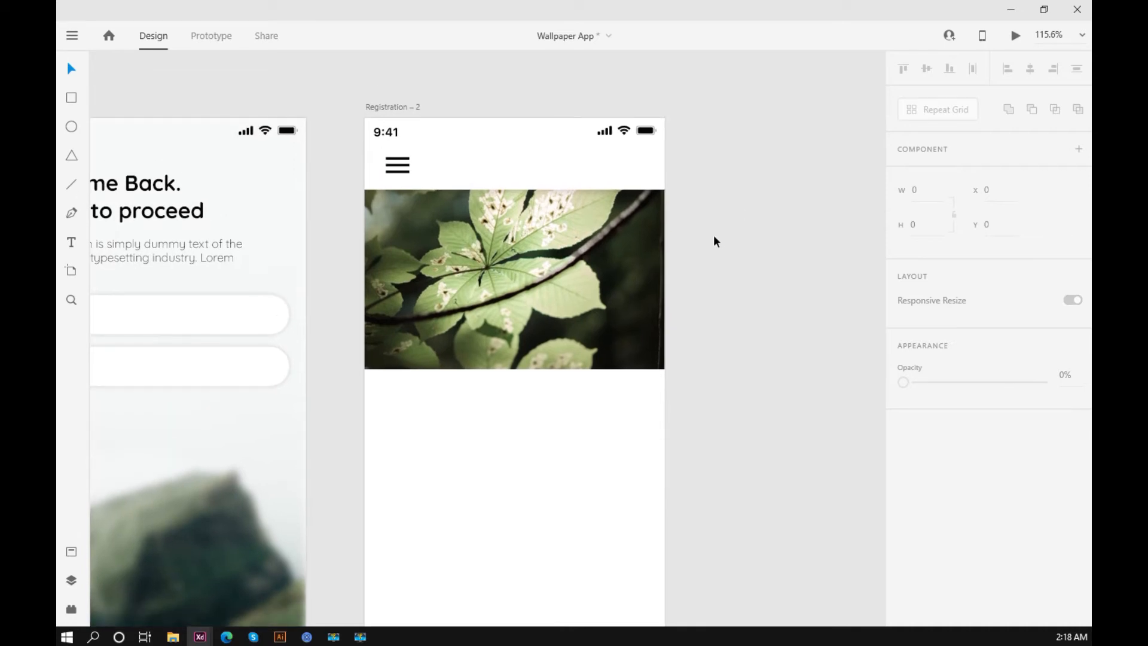
pyautogui.moveTo(720, 289); pyautogui.dragTo(748, 276)
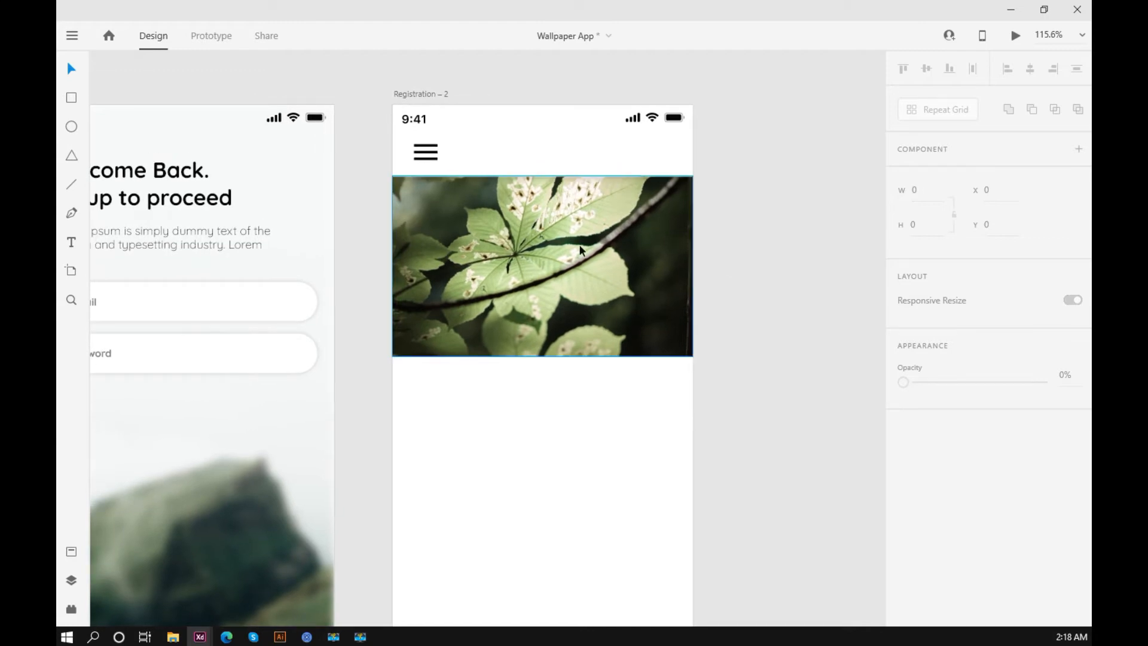
pyautogui.hscroll(-5, 370, 209)
pyautogui.scroll(1, 373, 208)
pyautogui.click(383, 209)
pyautogui.hotkey('ctrl', 'a')
pyautogui.press('Escape')
pyautogui.moveTo(280, 193); pyautogui.dragTo(657, 265)
pyautogui.click(343, 208)
pyautogui.hotkey('ctrl', 'z')
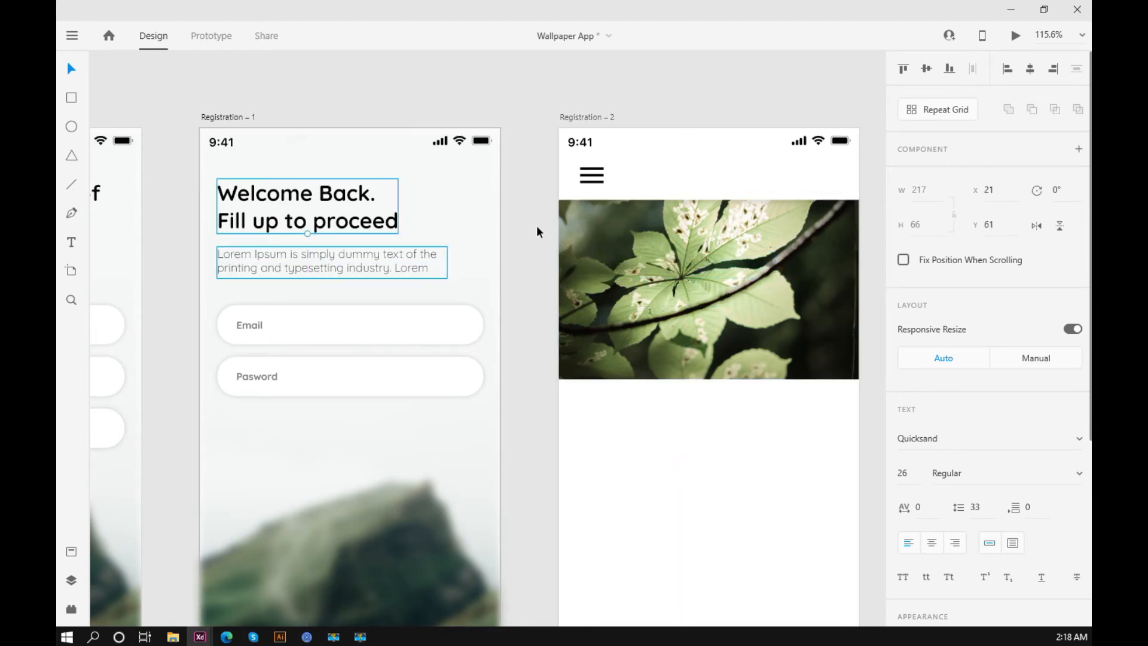
# Copy the "Welcome Back. Fill up to proceed" heading and its paragraph from Registration – 1 onto the Registration – 2 leaf image at X 26, Y 125
pyautogui.click(346, 257)
pyautogui.keyDown('shift'); pyautogui.click(349, 230); pyautogui.keyUp('shift')
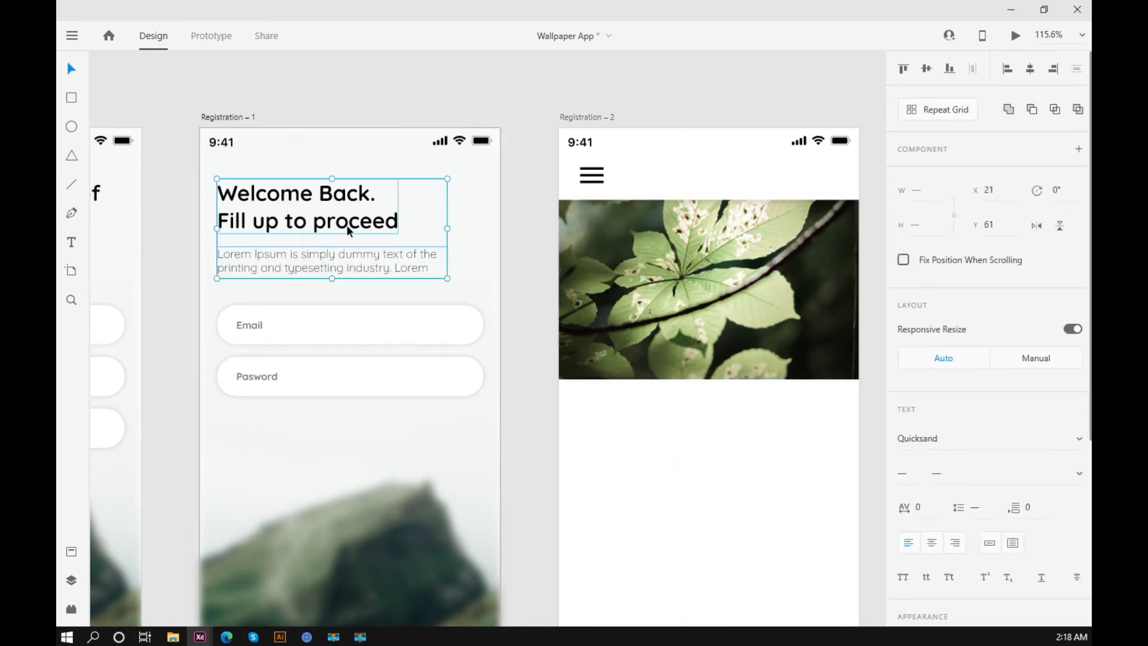
pyautogui.moveTo(348, 231); pyautogui.dragTo(737, 461)
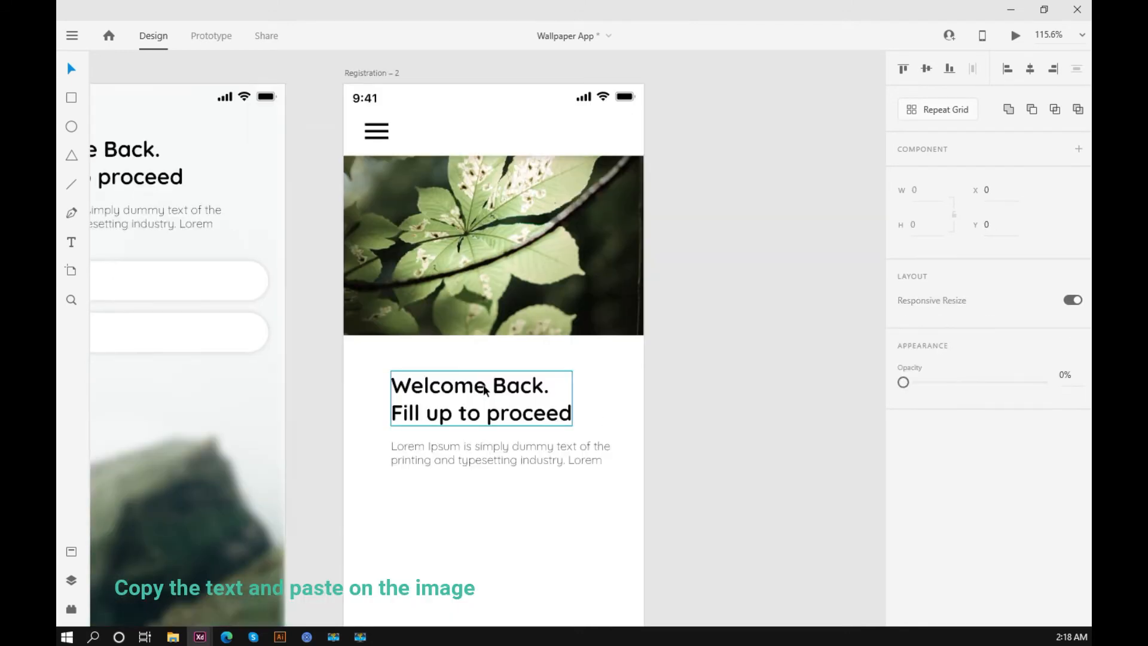
pyautogui.click(472, 446)
pyautogui.keyDown('shift'); pyautogui.click(449, 379); pyautogui.keyUp('shift')
pyautogui.moveTo(458, 387); pyautogui.dragTo(435, 205)
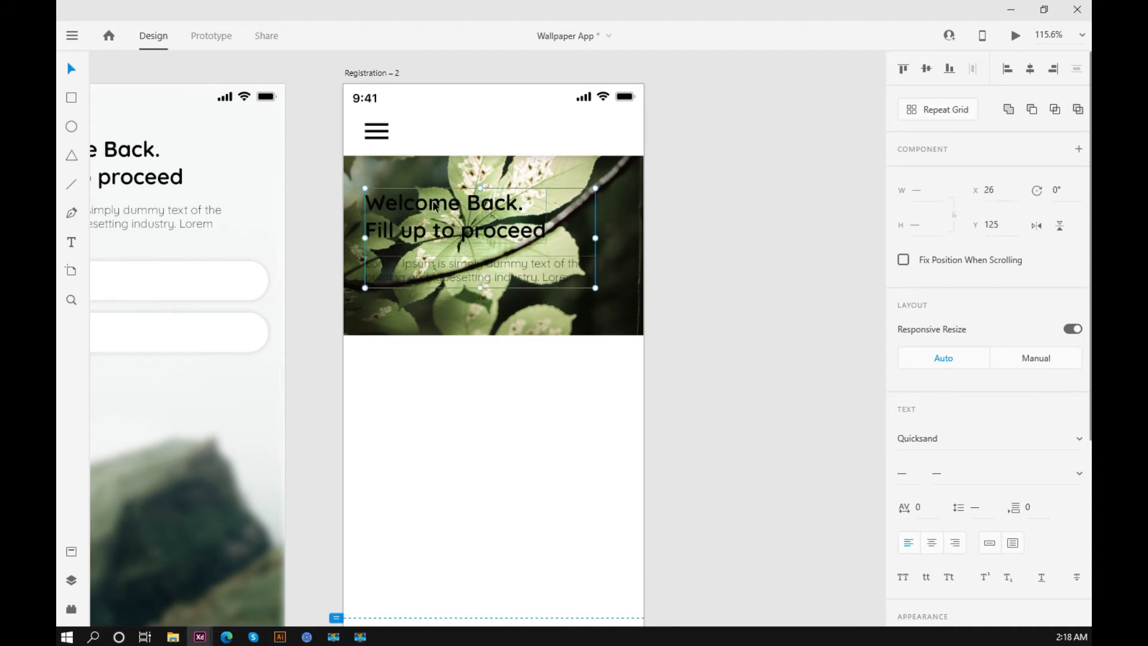
# Change the fill of the heading on the leaf image to white, #FFFFFF
pyautogui.click(685, 209)
pyautogui.click(497, 207)
pyautogui.scroll(-3, 984, 485)
pyautogui.scroll(-2, 984, 485)
pyautogui.click(932, 462)
pyautogui.moveTo(739, 383); pyautogui.dragTo(696, 354)
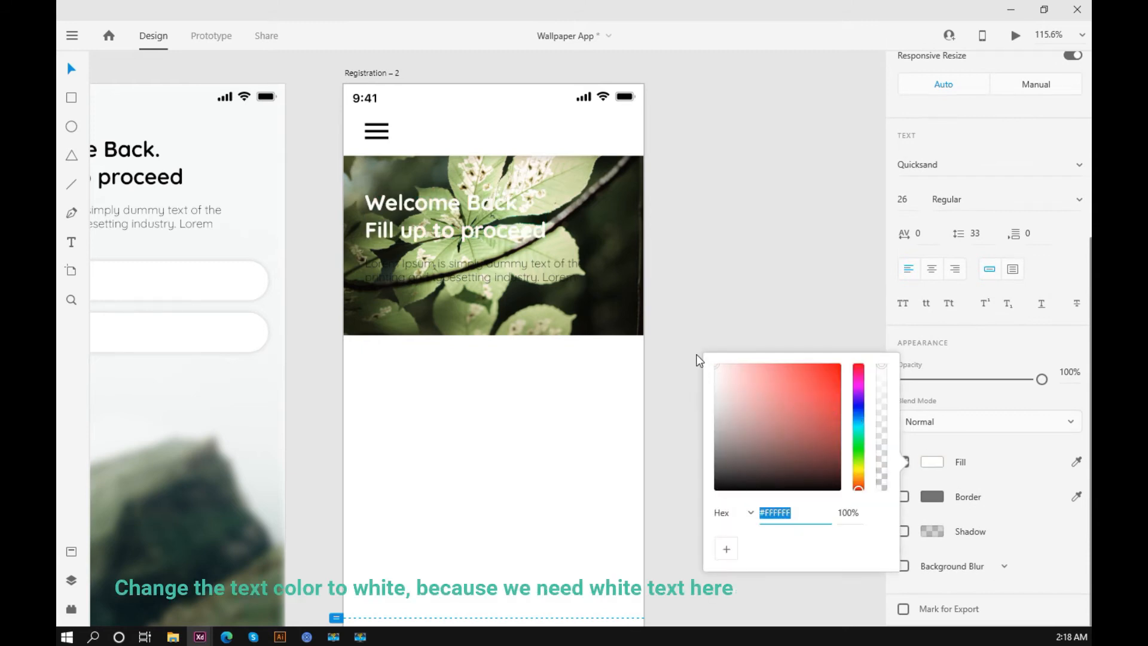
pyautogui.click(706, 210)
# Change the fill of the Lorem Ipsum paragraph on the leaf image to white
pyautogui.click(479, 270)
pyautogui.scroll(-2, 930, 504)
pyautogui.scroll(-2, 932, 504)
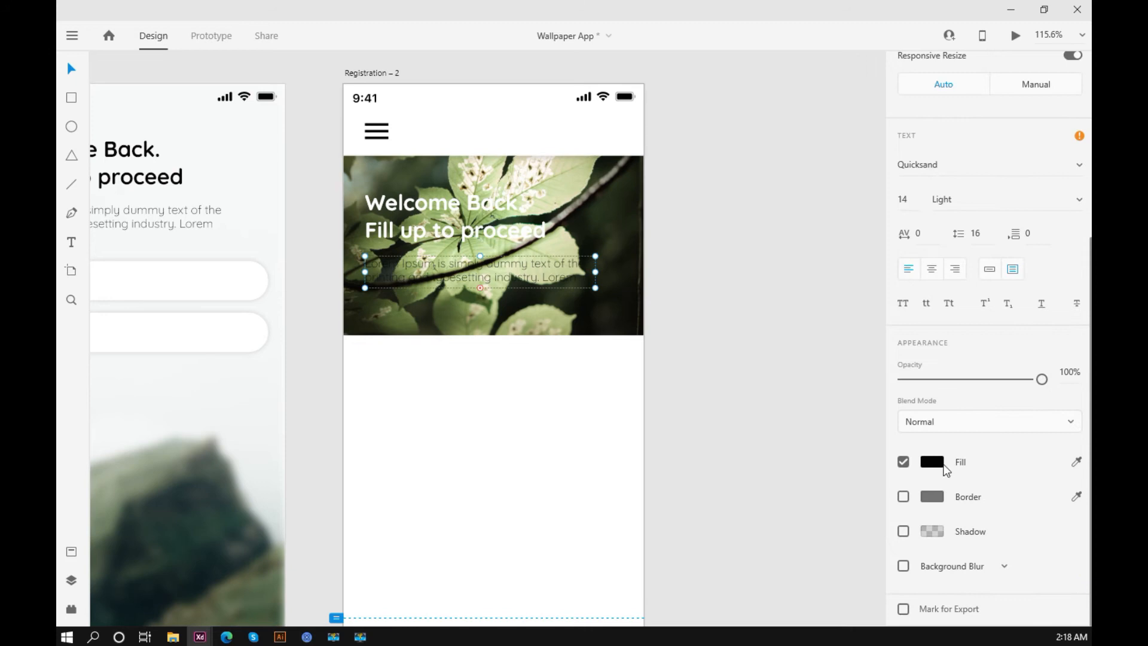
pyautogui.click(931, 461)
pyautogui.moveTo(751, 393); pyautogui.dragTo(687, 350)
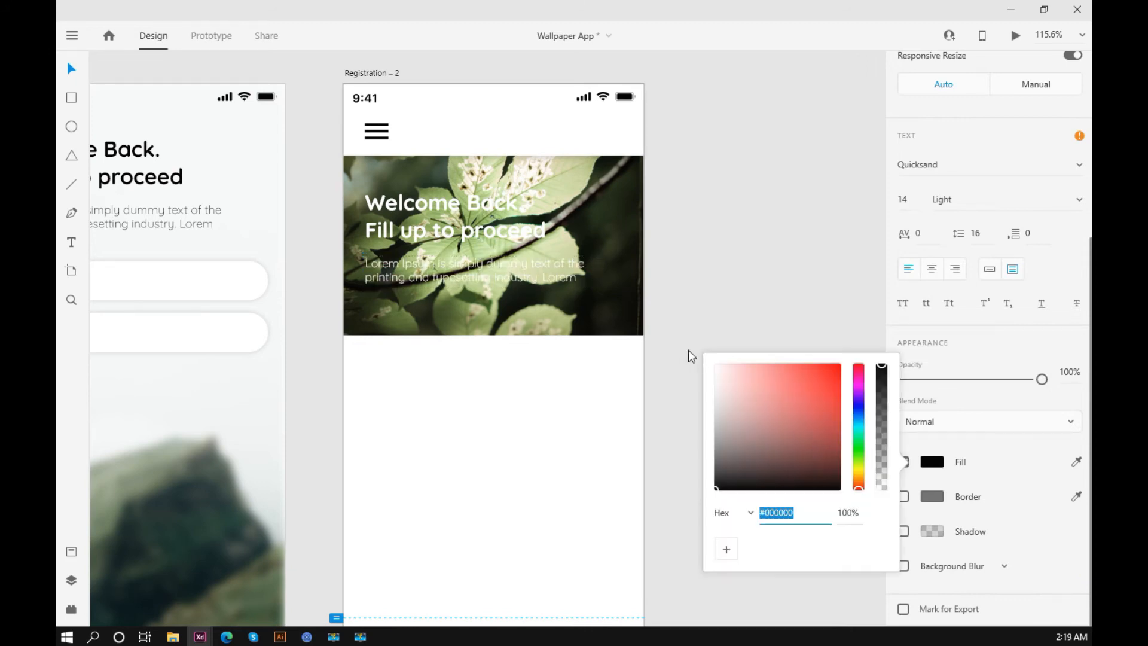
pyautogui.click(737, 264)
# Replace the heading text on the leaf image with "Nature"
pyautogui.keyDown('ctrl'); pyautogui.scroll(3, 571, 178); pyautogui.keyUp('ctrl')
pyautogui.keyDown('ctrl'); pyautogui.scroll(1, 572, 178); pyautogui.keyUp('ctrl')
pyautogui.moveTo(786, 241); pyautogui.dragTo(850, 288)
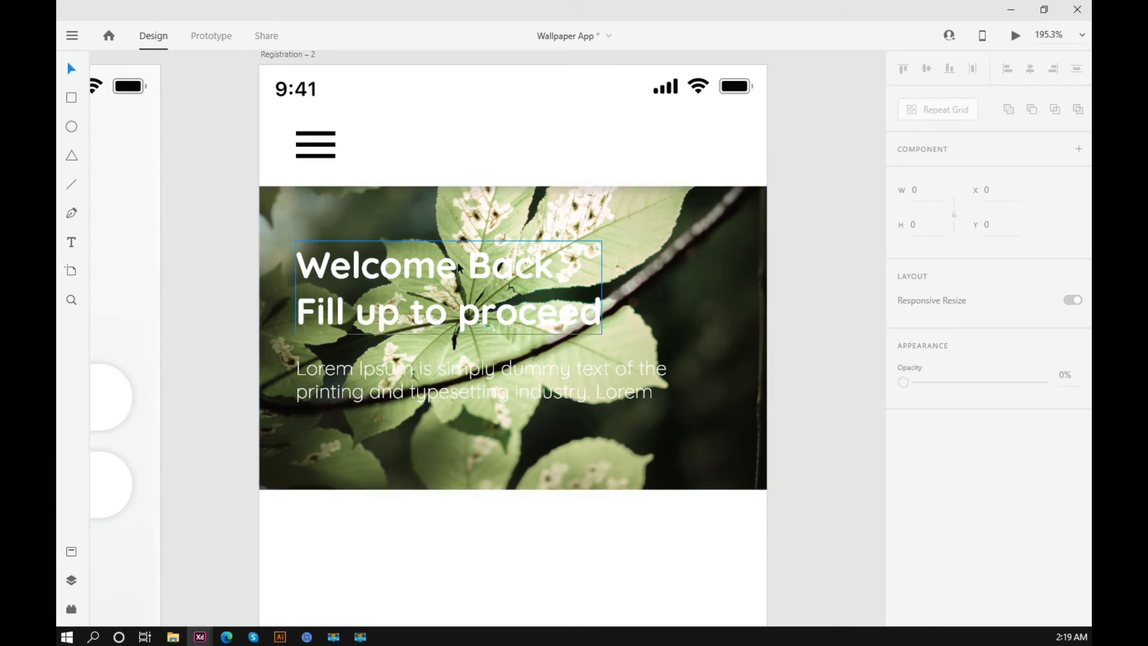
pyautogui.keyDown('ctrl'); pyautogui.scroll(-1, 557, 278); pyautogui.keyUp('ctrl')
pyautogui.keyDown('ctrl'); pyautogui.scroll(-2, 556, 271); pyautogui.keyUp('ctrl')
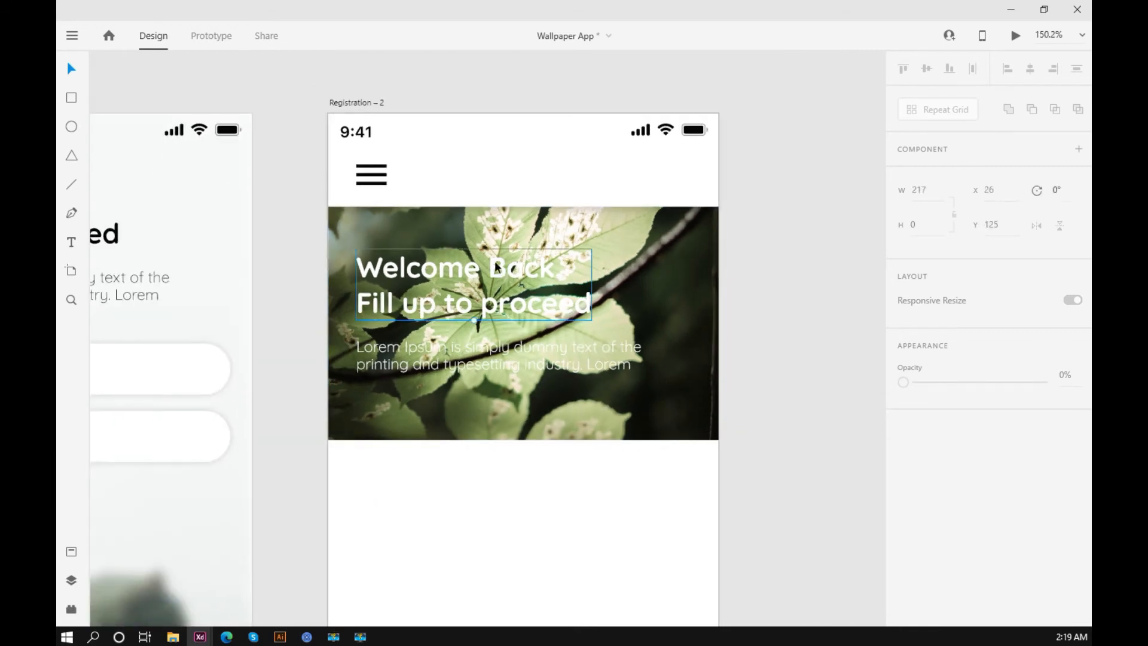
pyautogui.doubleClick(496, 261)
pyautogui.hotkey('ctrl', 'a')
pyautogui.write('N')
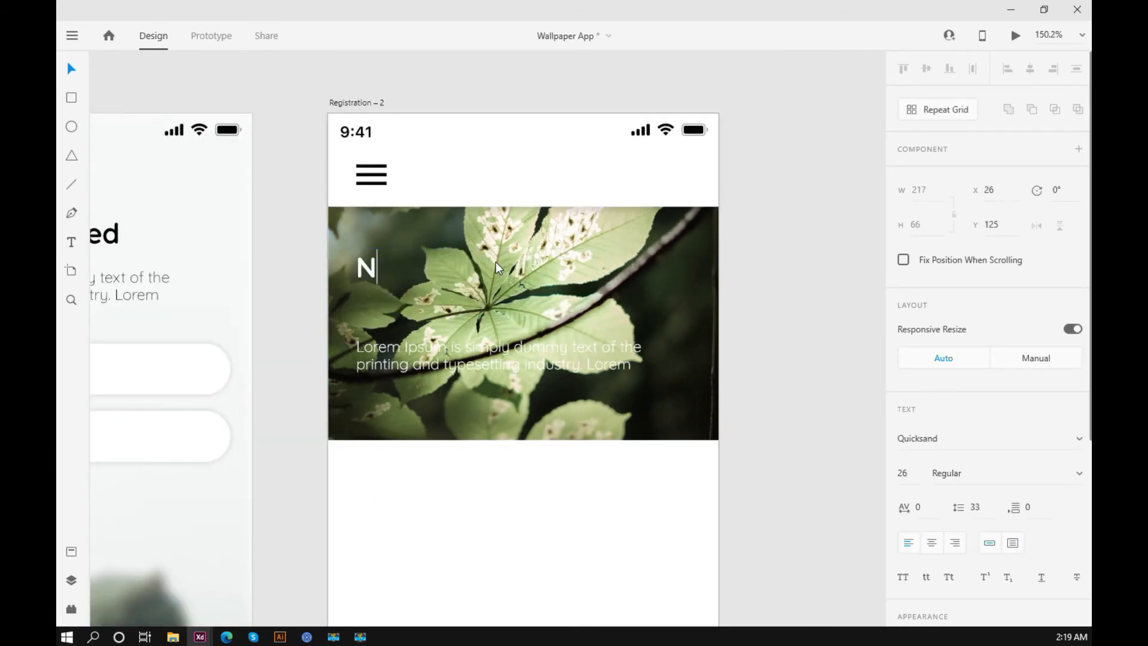
pyautogui.write('ature')
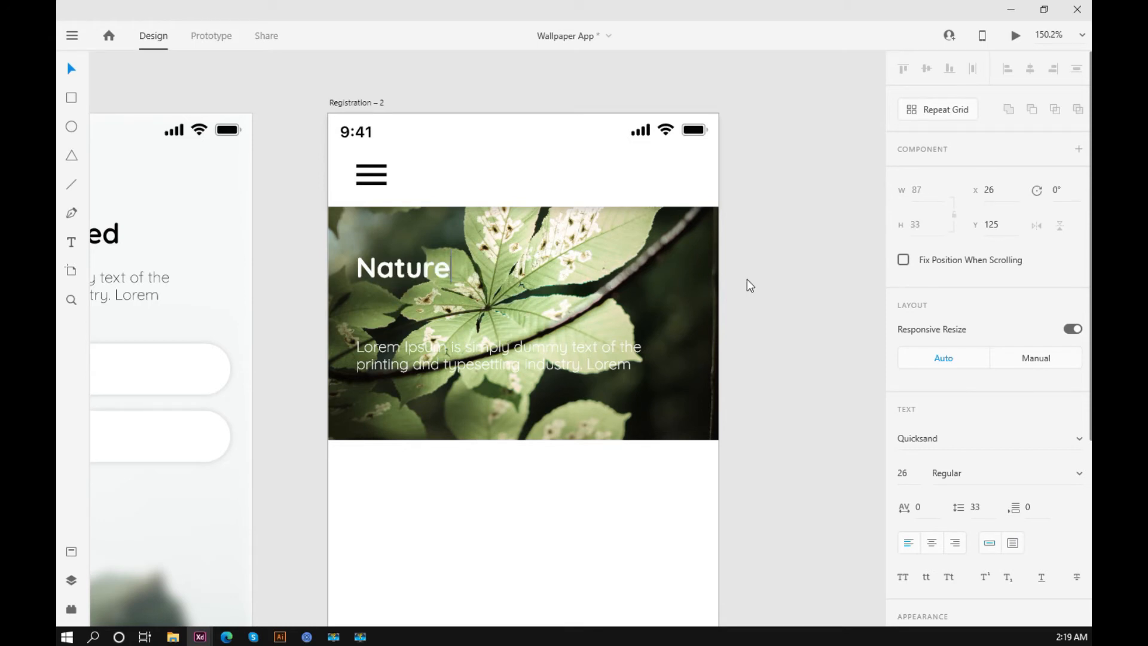
pyautogui.press('Escape')
# Move the paragraph up to Y 166 under the Nature heading and extend its text box to about 56 high for a third line
pyautogui.click(489, 348)
pyautogui.hotkey('shift', 'Up')
pyautogui.hotkey('shift', 'Up')
pyautogui.hotkey('shift', 'Up')
pyautogui.hotkey('shift', 'Up')
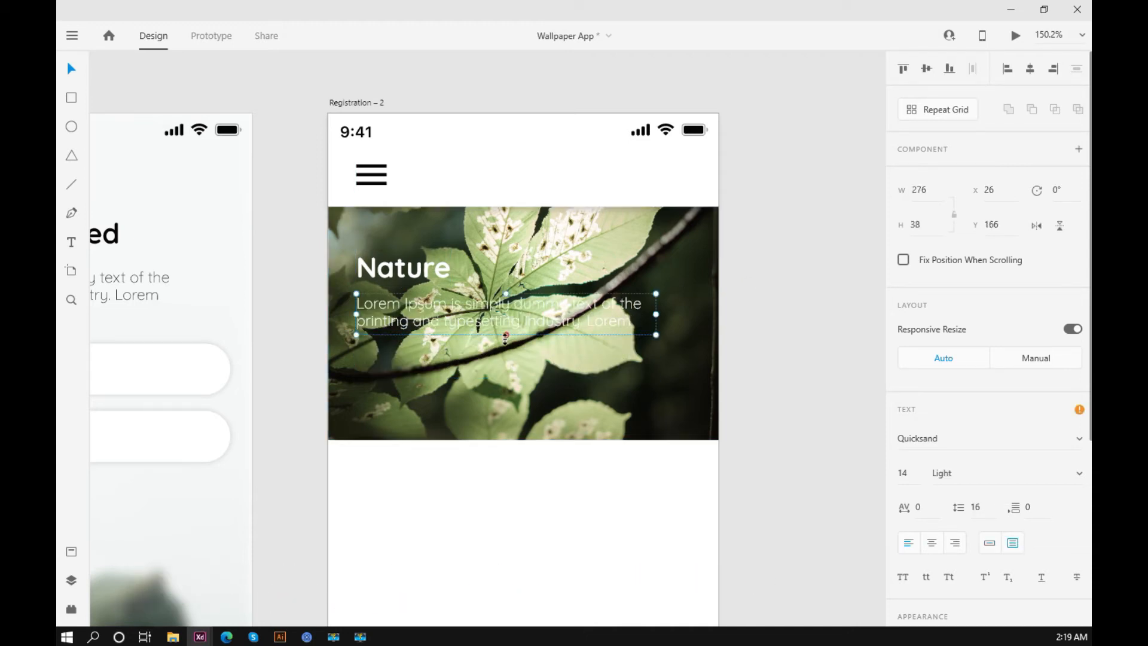
pyautogui.moveTo(507, 330); pyautogui.dragTo(510, 354)
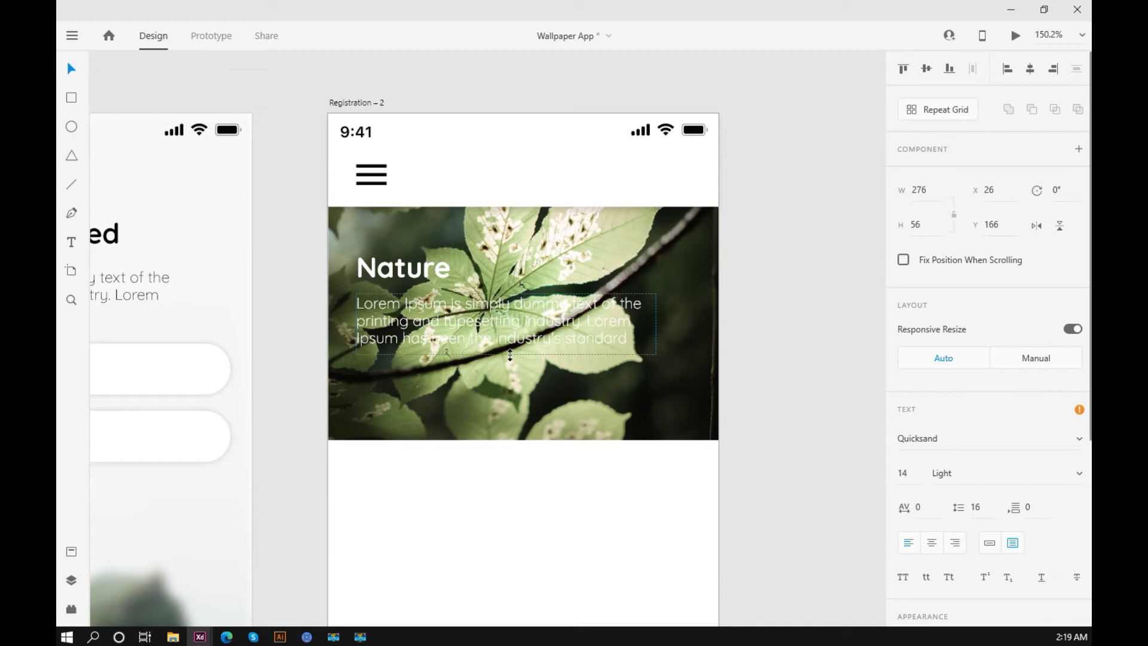
pyautogui.click(738, 331)
# Duplicate the leaf image onto the empty canvas beside the Registration – 2 artboard
pyautogui.scroll(-3, 753, 347)
pyautogui.scroll(-1, 762, 354)
pyautogui.moveTo(763, 357); pyautogui.dragTo(647, 343)
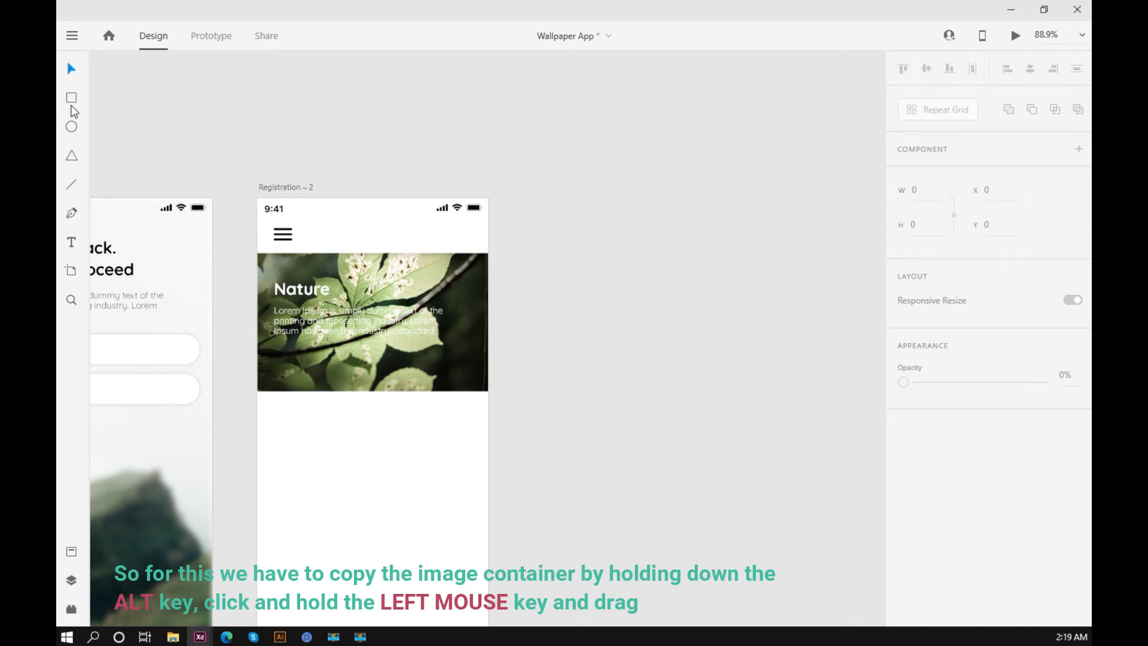
pyautogui.click(422, 378)
pyautogui.moveTo(422, 376); pyautogui.dragTo(716, 335)
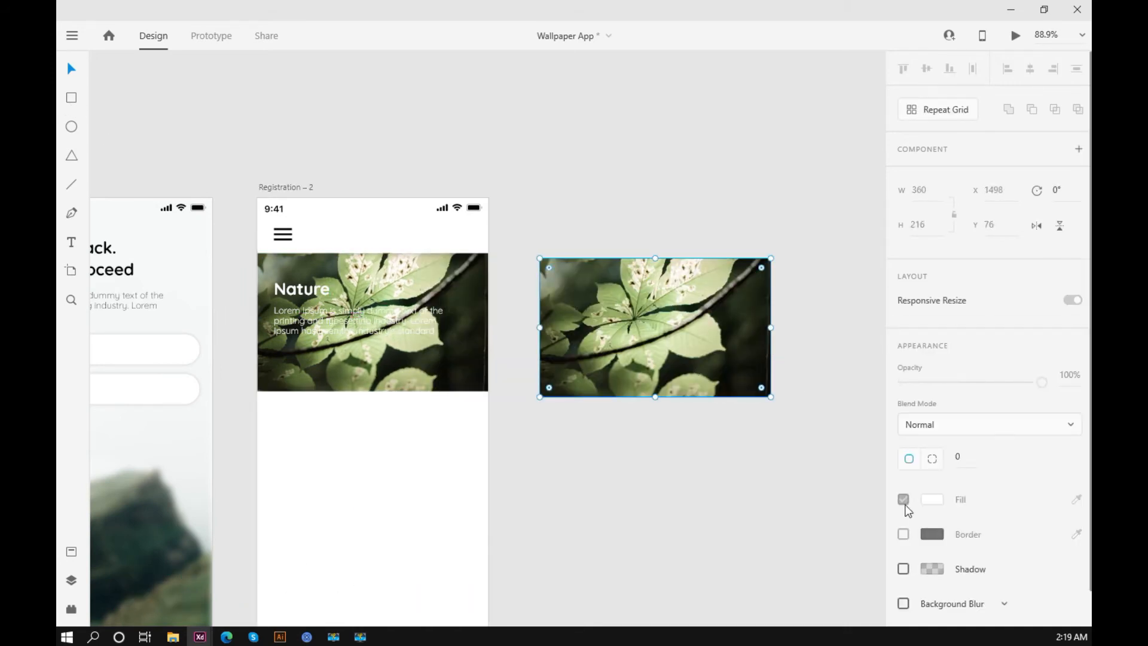
# Fill the duplicated image container with solid black and set its opacity to 45%
pyautogui.click(921, 499)
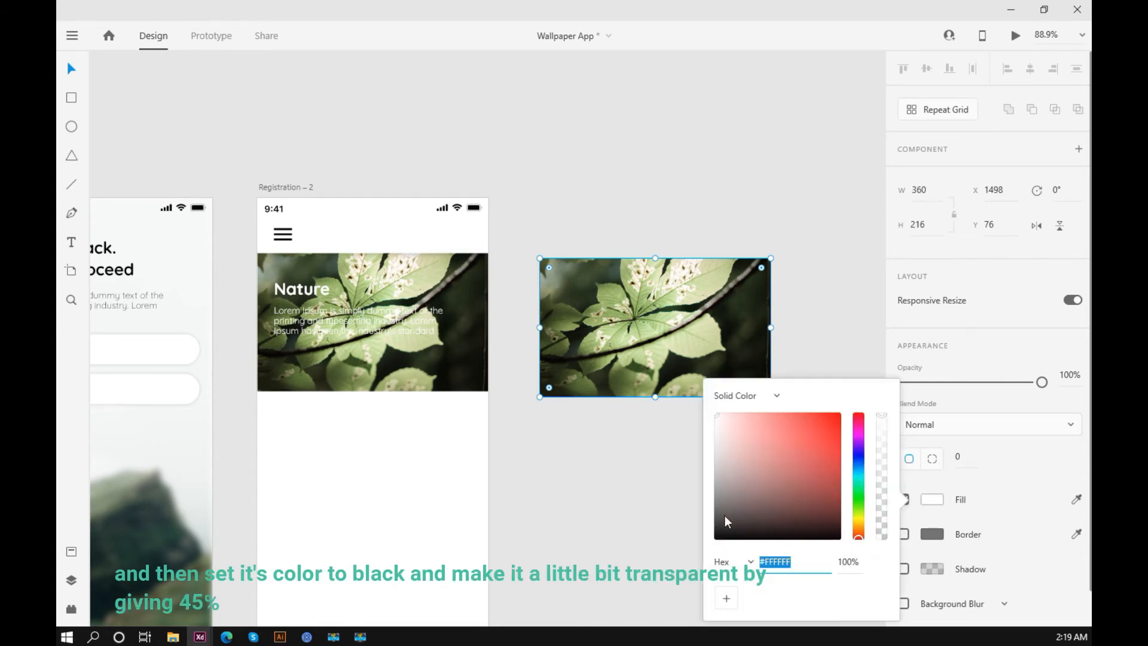
pyautogui.click(716, 538)
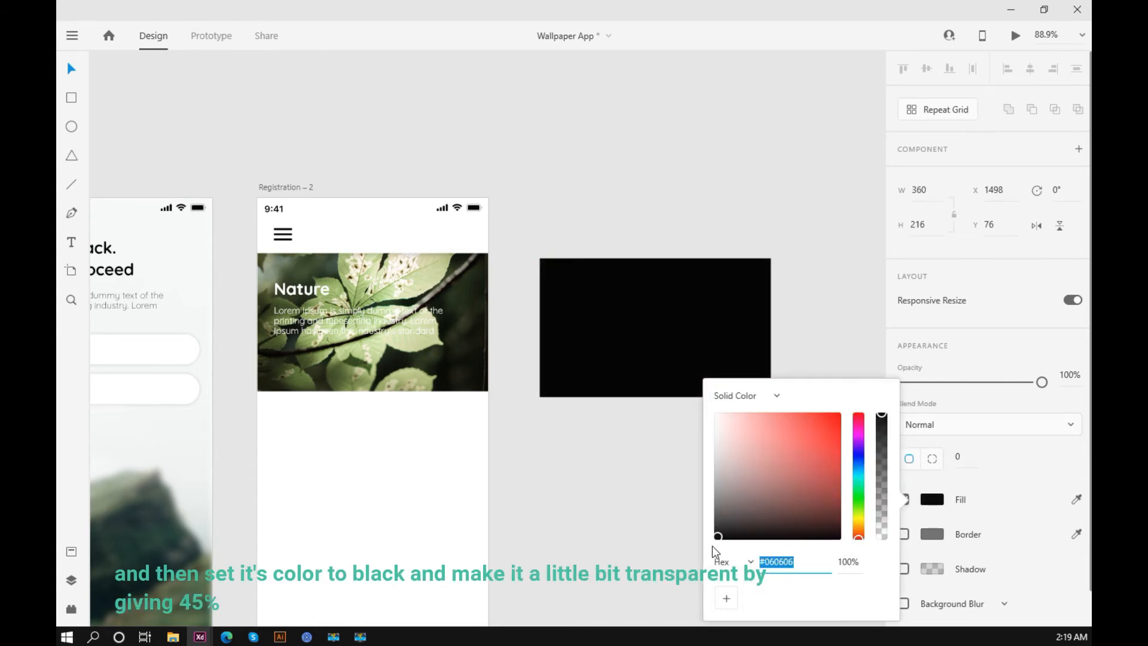
pyautogui.click(818, 317)
pyautogui.moveTo(1041, 381); pyautogui.dragTo(967, 370)
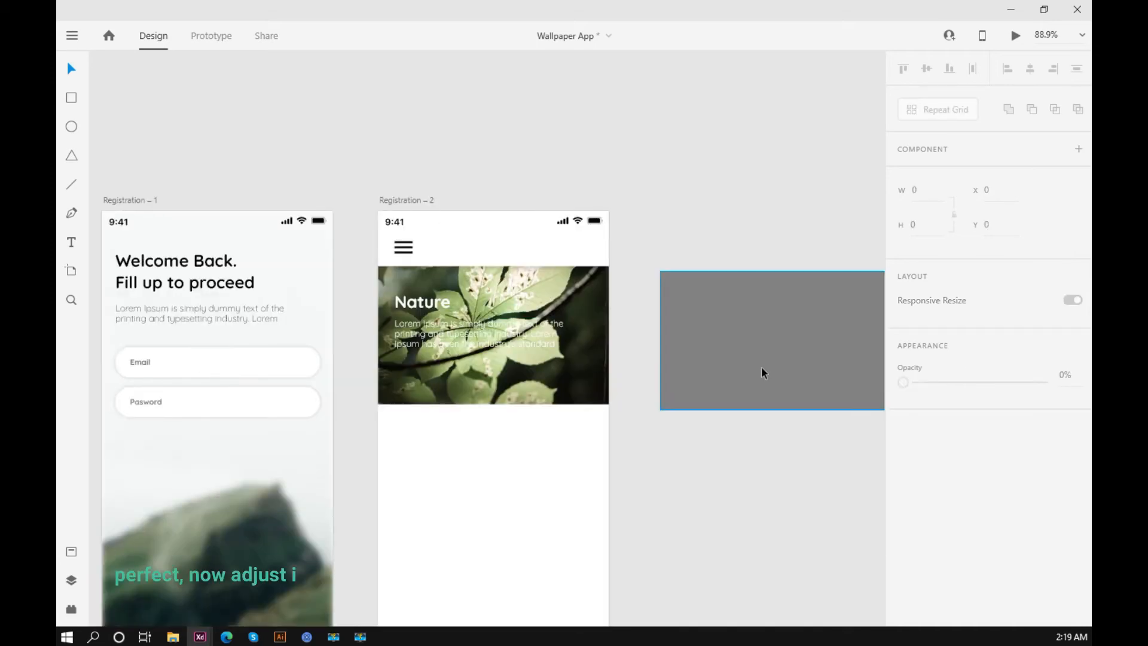
# Place the semi-transparent black overlay on the leaf image at X 0, Y 83, in front of the image but behind the text
pyautogui.moveTo(761, 371); pyautogui.dragTo(472, 354)
pyautogui.scroll(5, 507, 349)
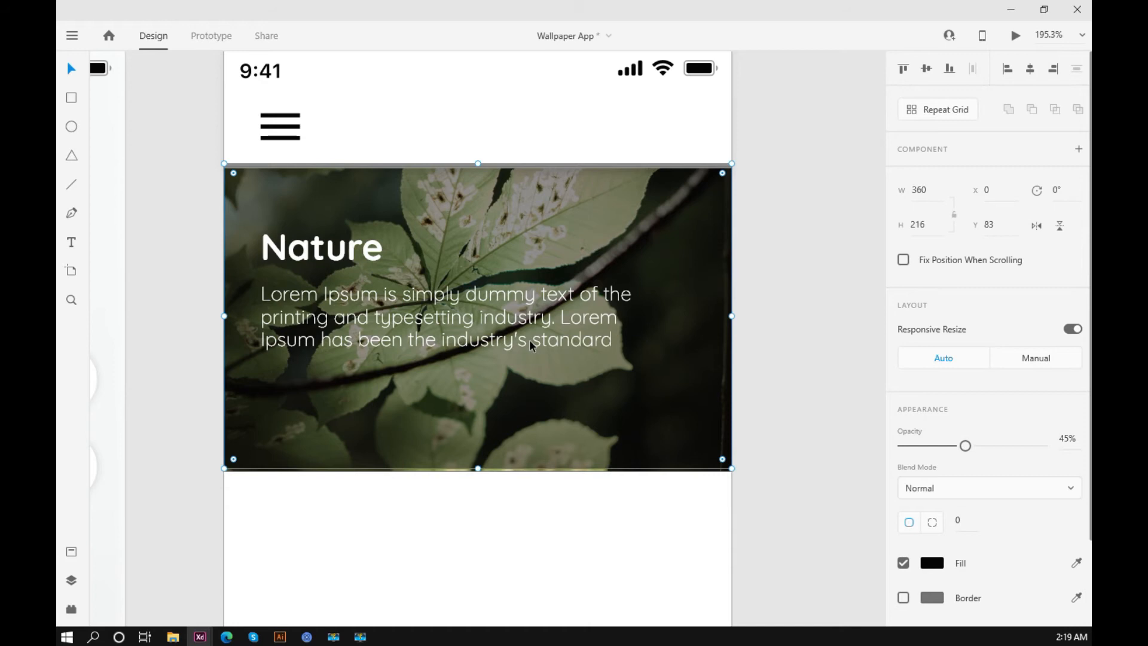
pyautogui.hotkey('ctrl', 'shift', '[')
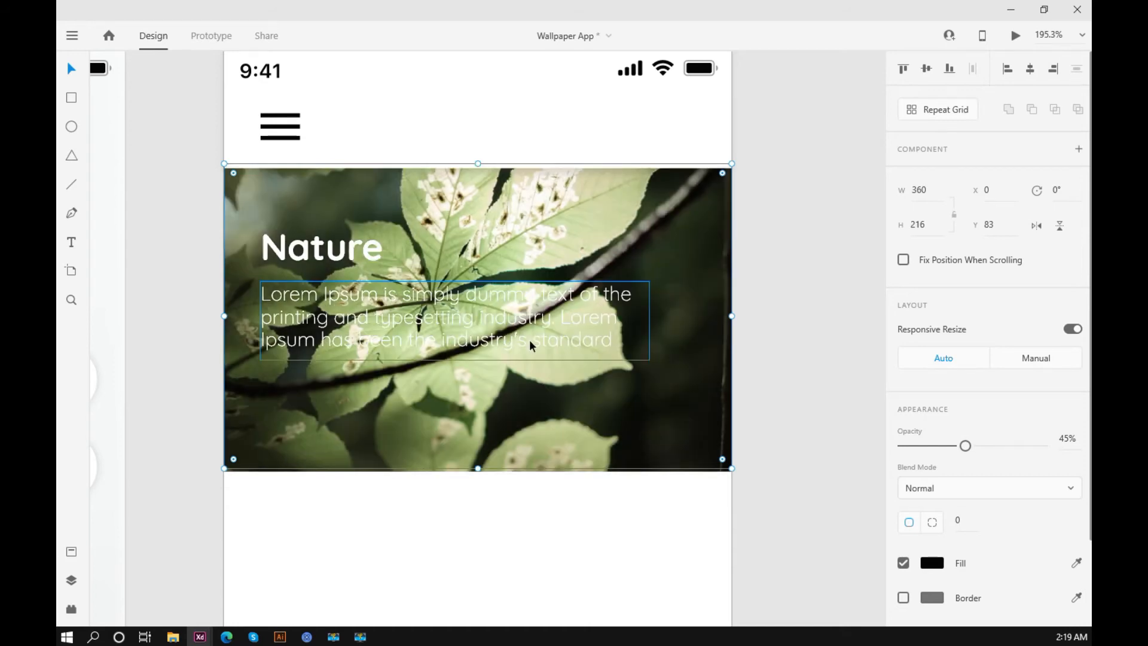
pyautogui.hotkey('ctrl', 'z')
pyautogui.click(801, 262)
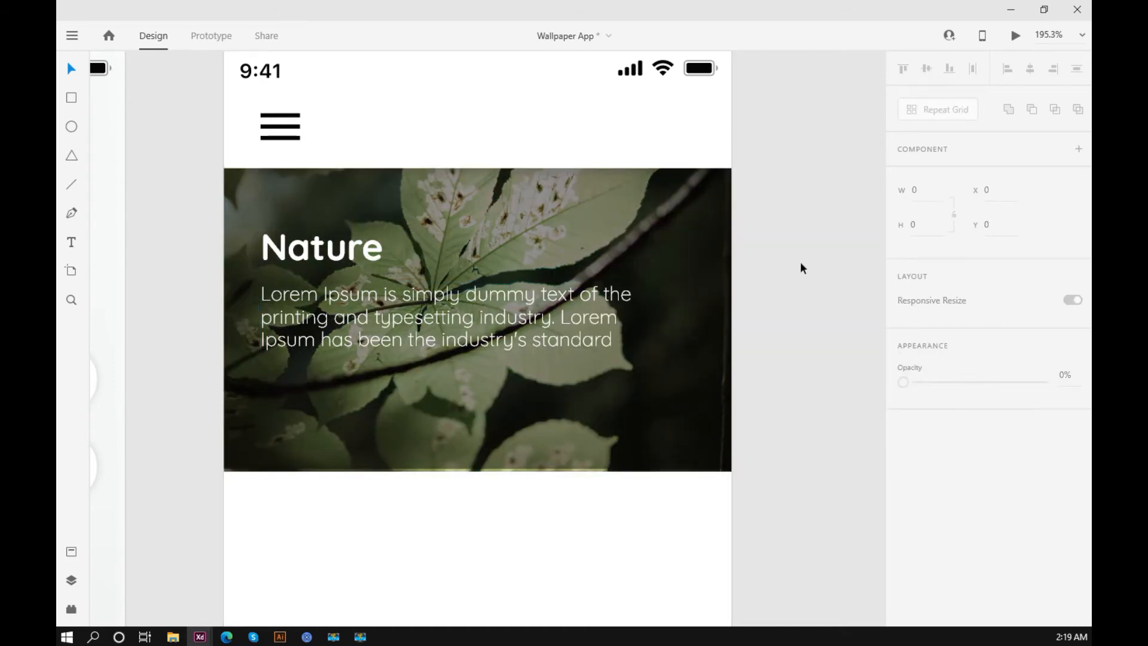
# Move the Nature heading and its paragraph down together to about Y 142 within the leaf banner
pyautogui.scroll(-4, 800, 261)
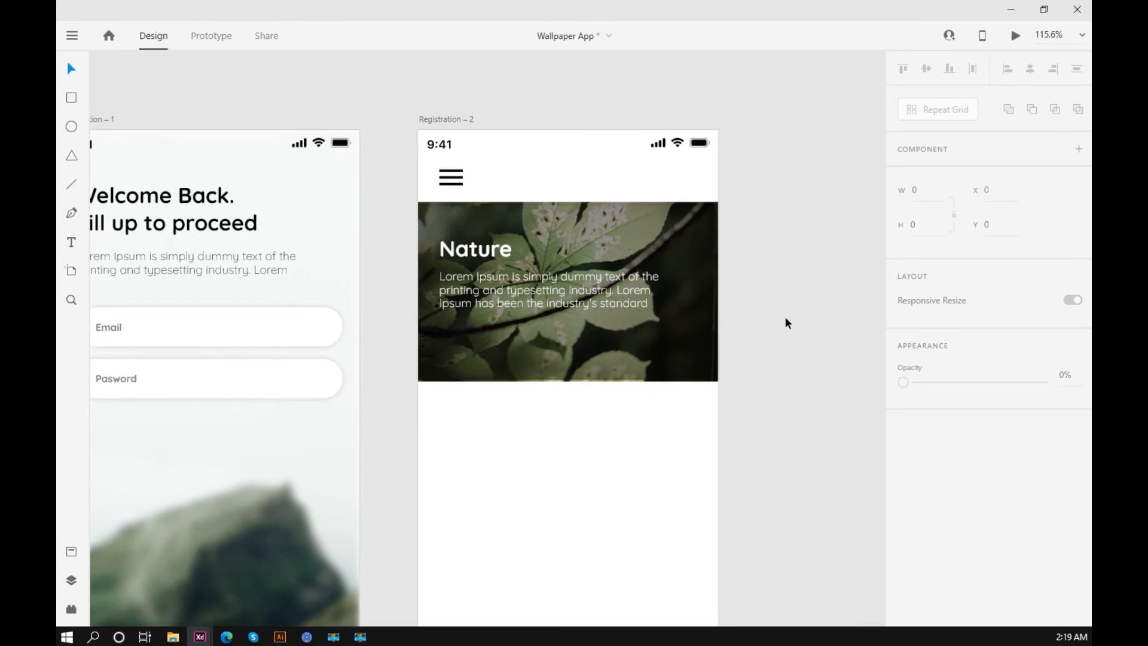
pyautogui.click(494, 261)
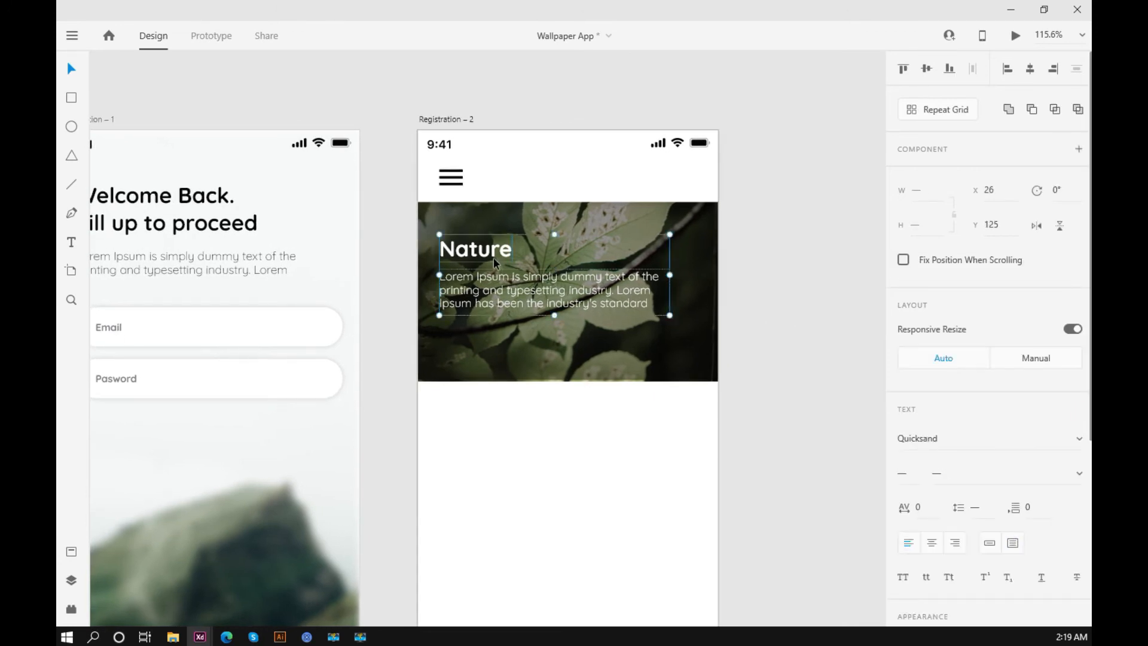
pyautogui.hotkey('shift', 'Down')
pyautogui.press('Down')
pyautogui.press('Down')
pyautogui.press('Down')
pyautogui.press('Down')
pyautogui.press('Down')
pyautogui.press('Down')
pyautogui.press('Down')
pyautogui.press('Down')
pyautogui.press('Down')
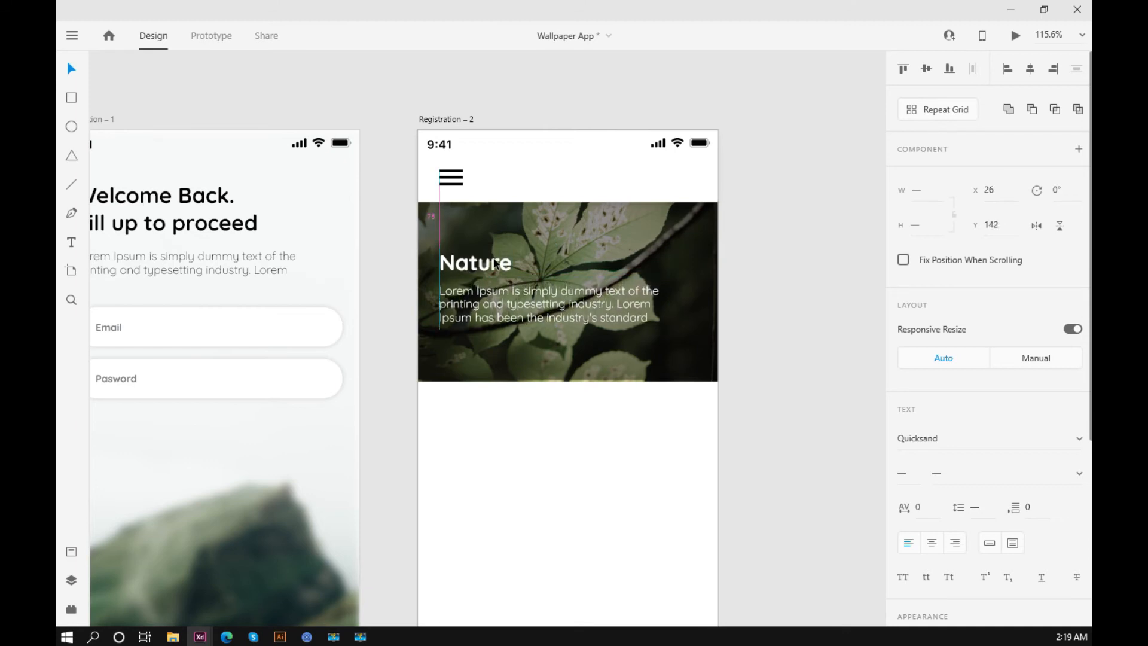
pyautogui.click(815, 274)
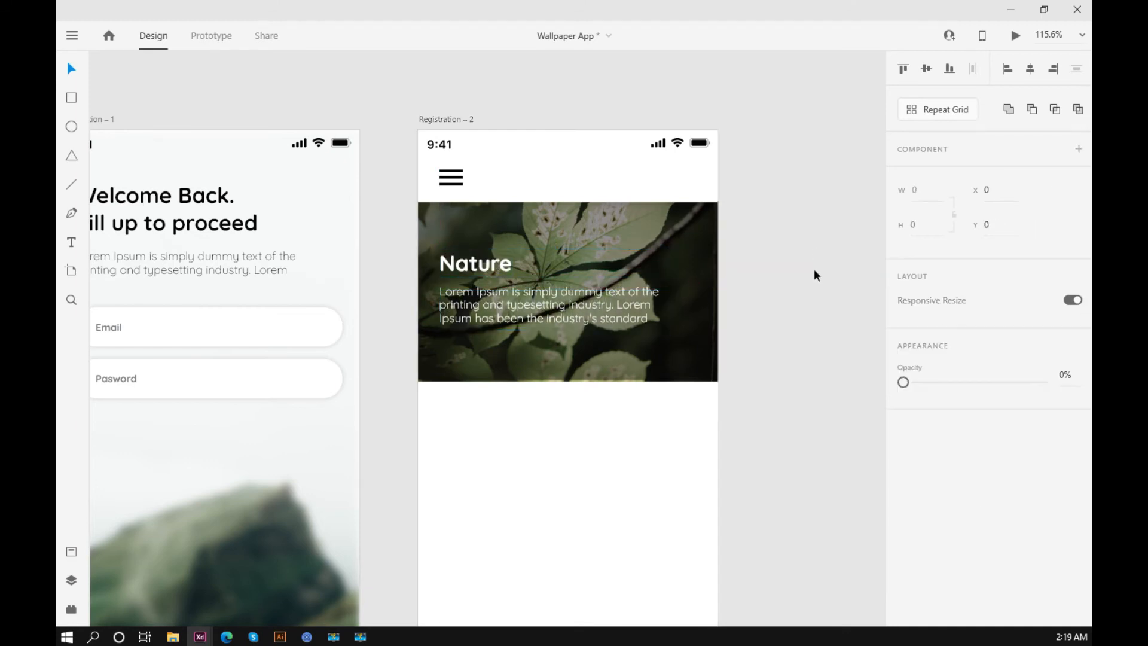
# Set the black overlay on the leaf banner to 51% opacity
pyautogui.moveTo(816, 306); pyautogui.dragTo(756, 295)
pyautogui.scroll(-3, 755, 293)
pyautogui.click(677, 261)
pyautogui.moveTo(965, 446)
pyautogui.mouseDown()
pyautogui.moveTo(987, 446)
pyautogui.moveTo(974, 445)
pyautogui.mouseUp()
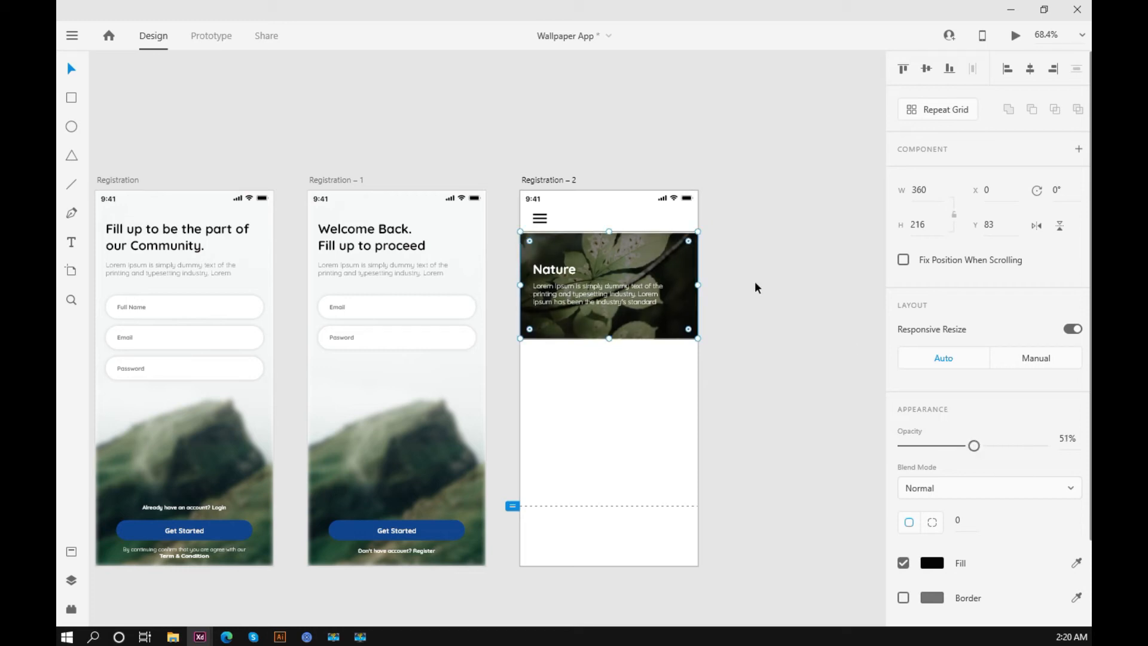
pyautogui.click(754, 282)
# Extend the black overlay's lower edge to a height of 218 so it covers the whole leaf image
pyautogui.scroll(3, 752, 303)
pyautogui.moveTo(753, 306); pyautogui.dragTo(795, 334)
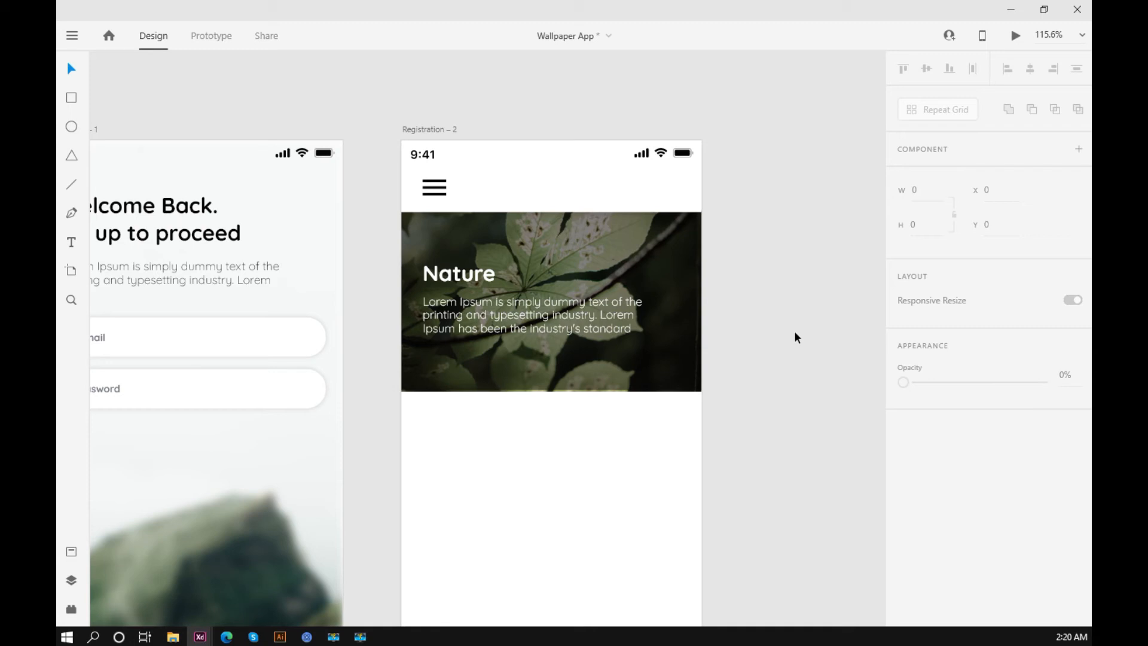
pyautogui.scroll(-2, 739, 223)
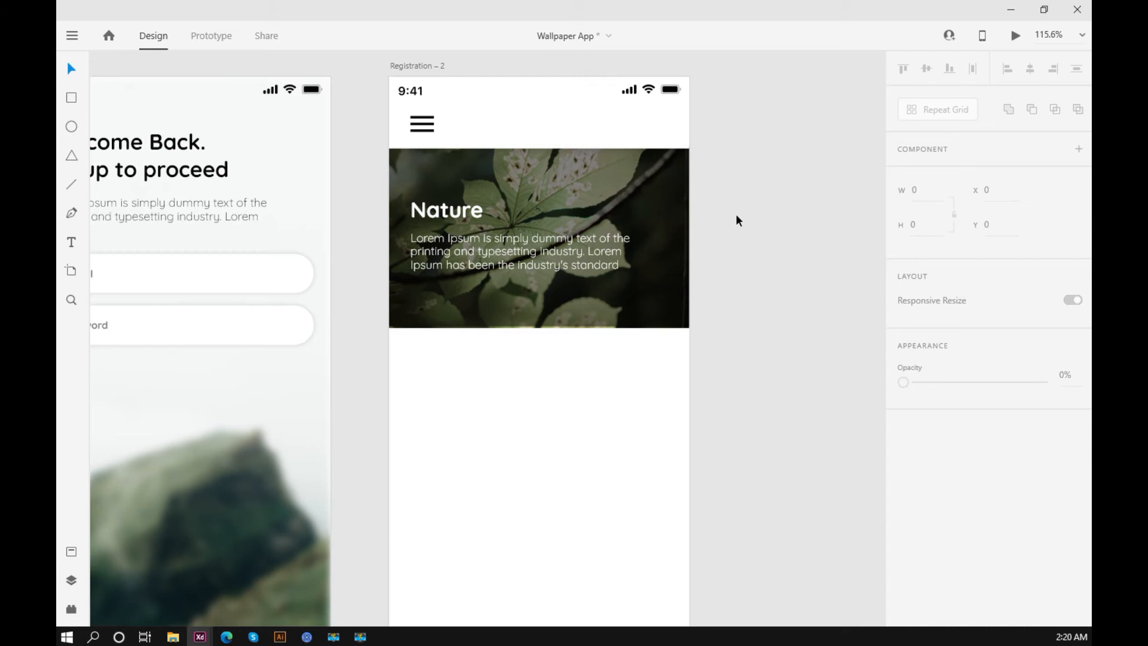
pyautogui.scroll(1, 737, 217)
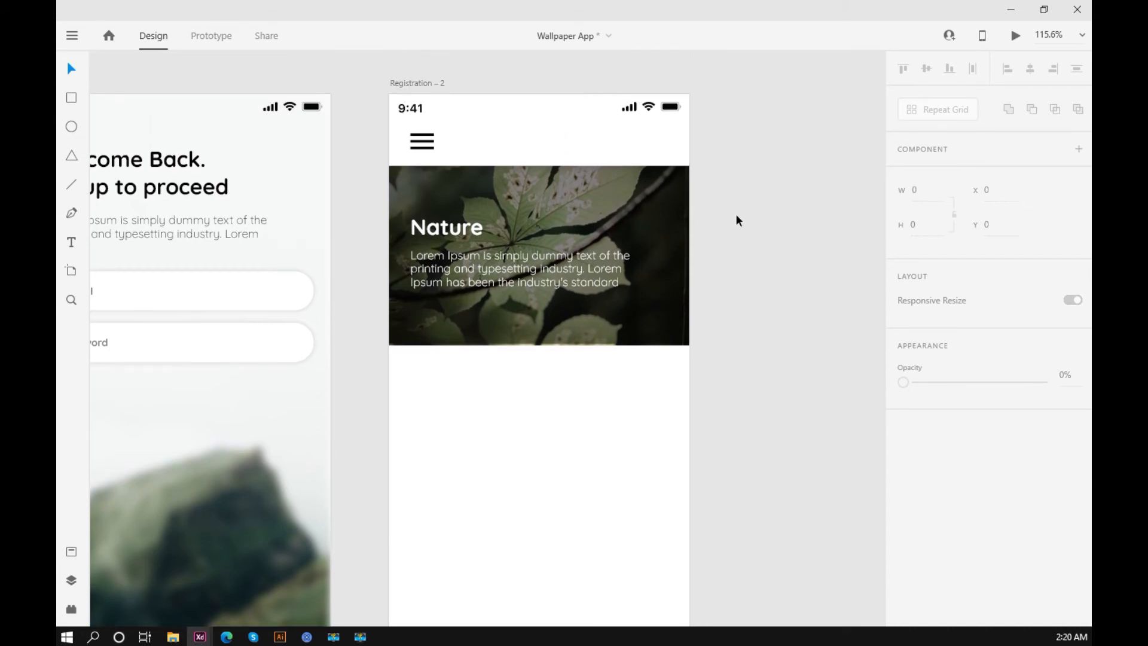
pyautogui.scroll(3, 559, 397)
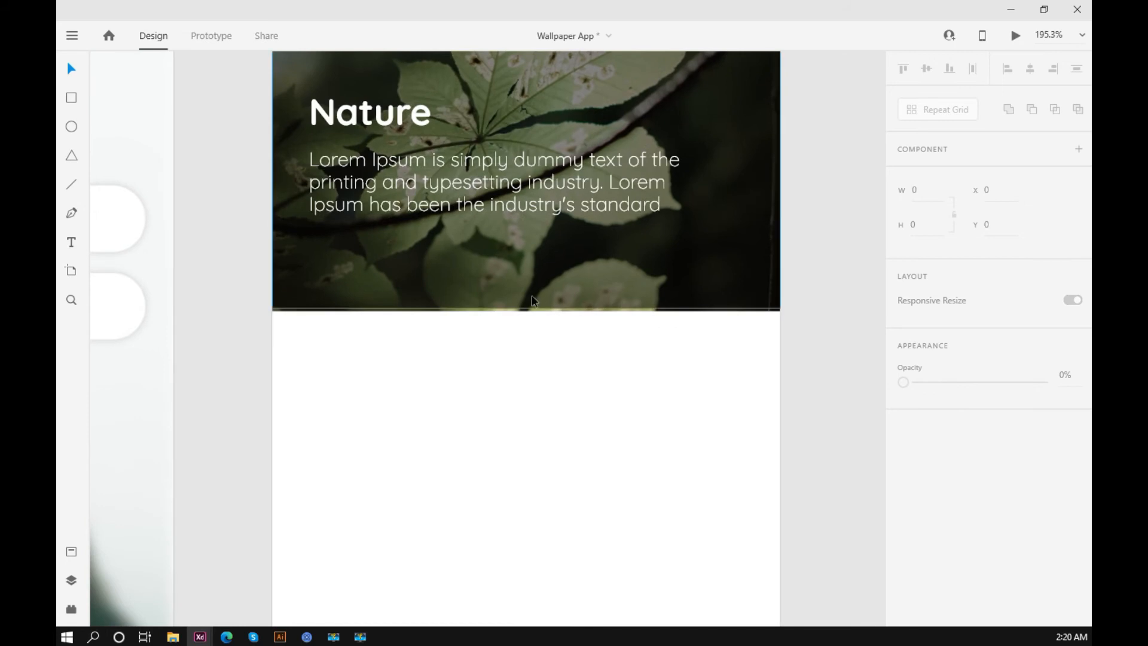
pyautogui.scroll(5, 533, 301)
pyautogui.click(517, 329)
pyautogui.moveTo(515, 331); pyautogui.dragTo(515, 338)
pyautogui.scroll(-10, 515, 337)
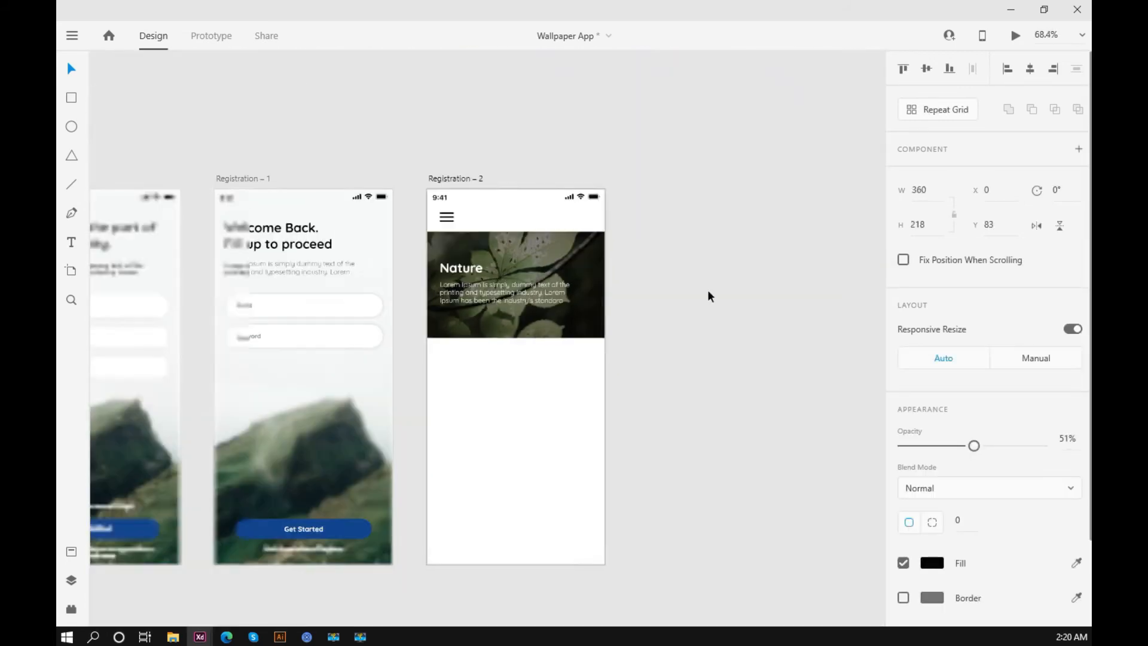
pyautogui.click(708, 291)
# Draw a small slider indicator rectangle about 20 by 5 just below the banner, near X 129, Y 309
pyautogui.scroll(4, 476, 288)
pyautogui.moveTo(817, 290); pyautogui.dragTo(781, 285)
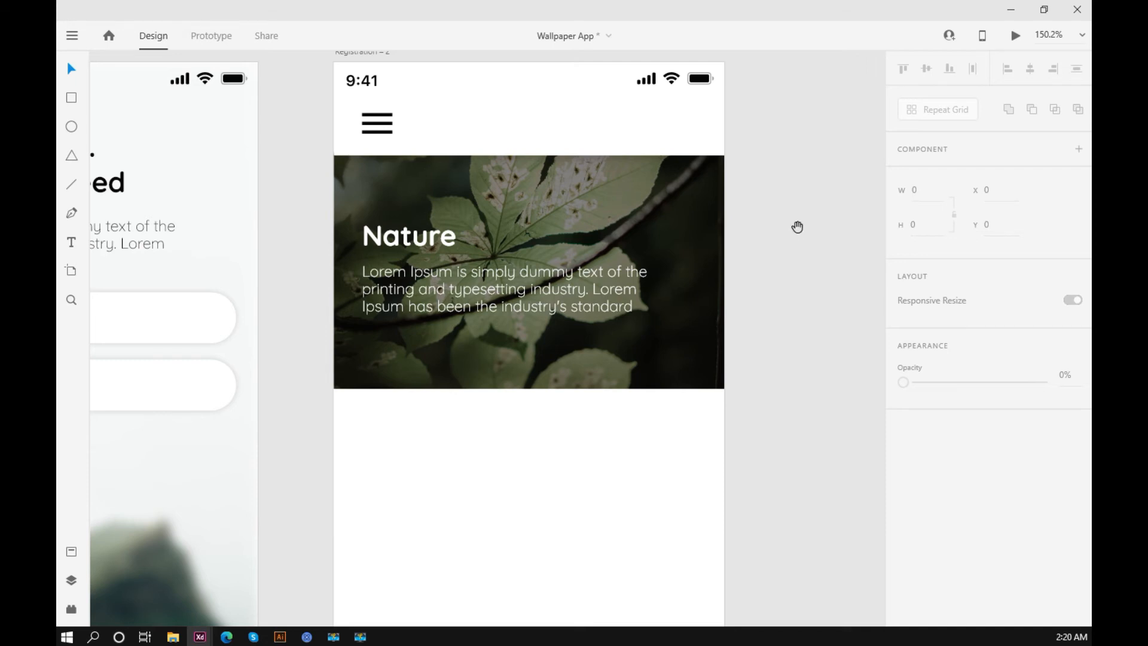
pyautogui.moveTo(797, 225); pyautogui.dragTo(775, 229)
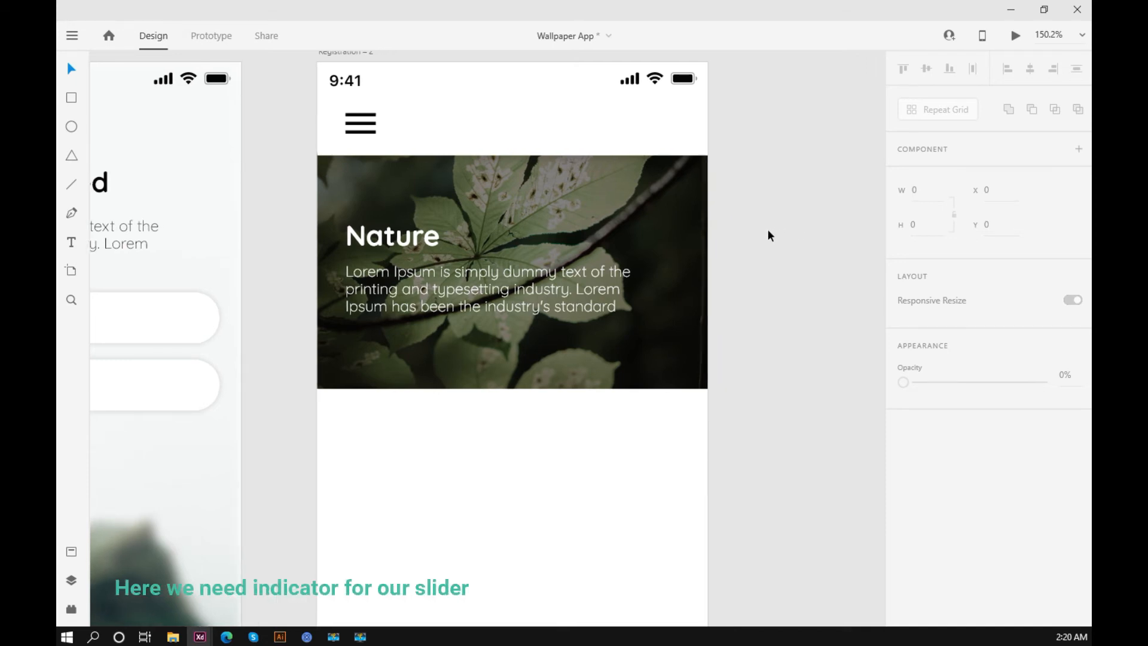
pyautogui.scroll(3, 444, 393)
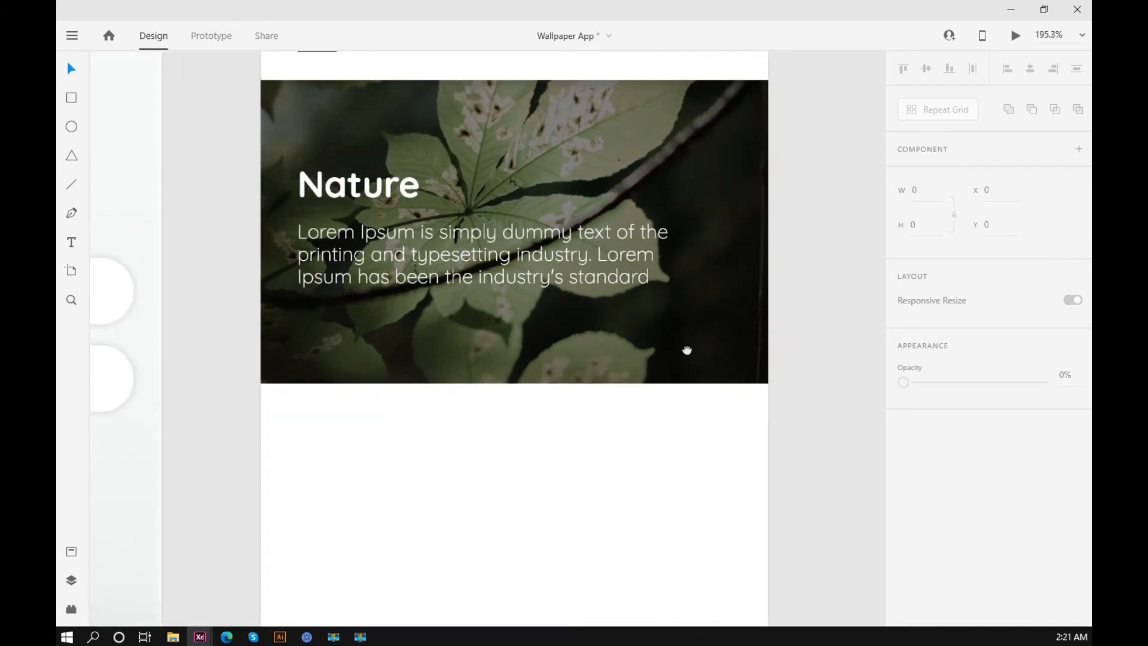
pyautogui.click(71, 98)
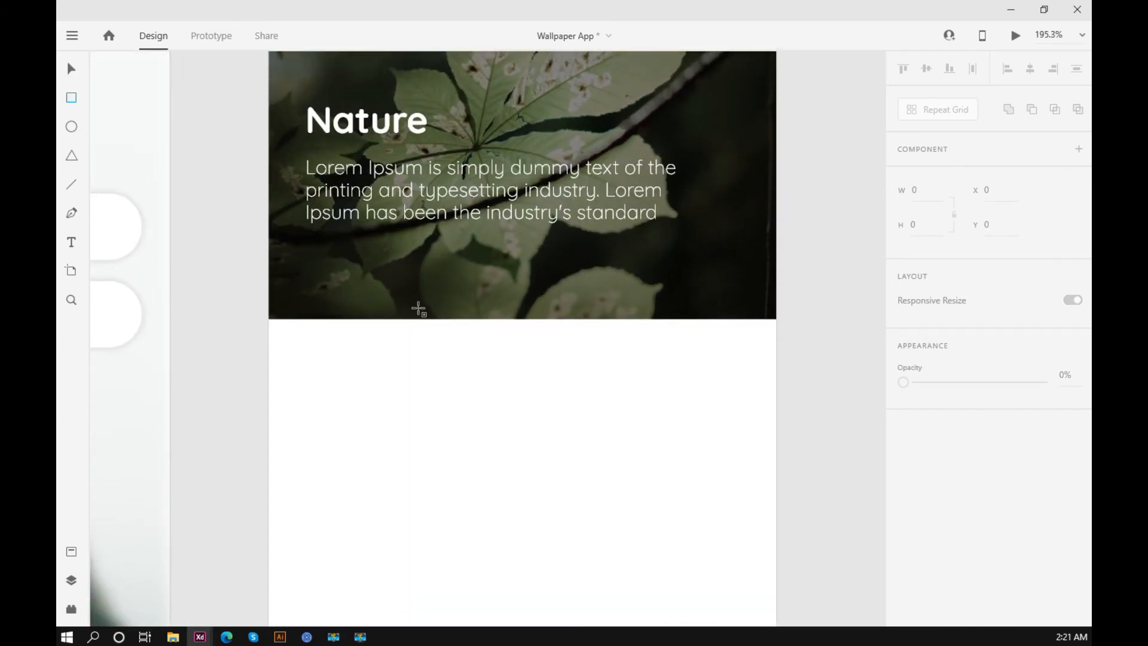
pyautogui.moveTo(451, 332)
pyautogui.mouseDown()
pyautogui.moveTo(489, 335)
pyautogui.moveTo(479, 339)
pyautogui.mouseUp()
pyautogui.click(74, 67)
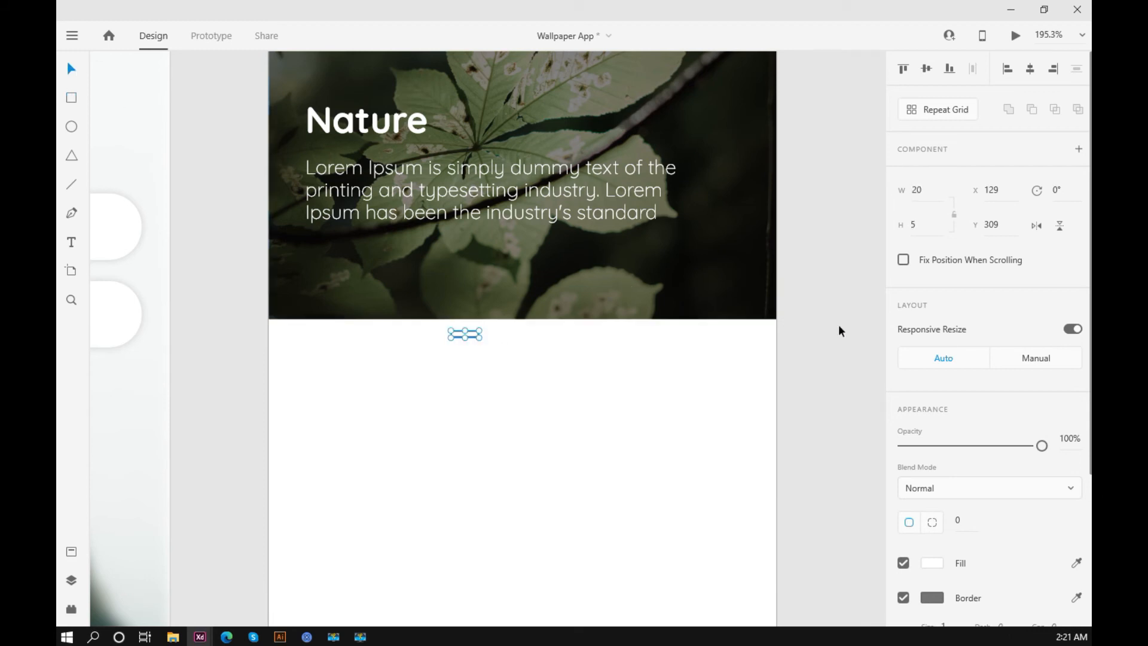
pyautogui.click(838, 326)
# Remove the indicator rectangle's border and fill it with the dark blue sampled from the Get Started button
pyautogui.scroll(-5, 472, 346)
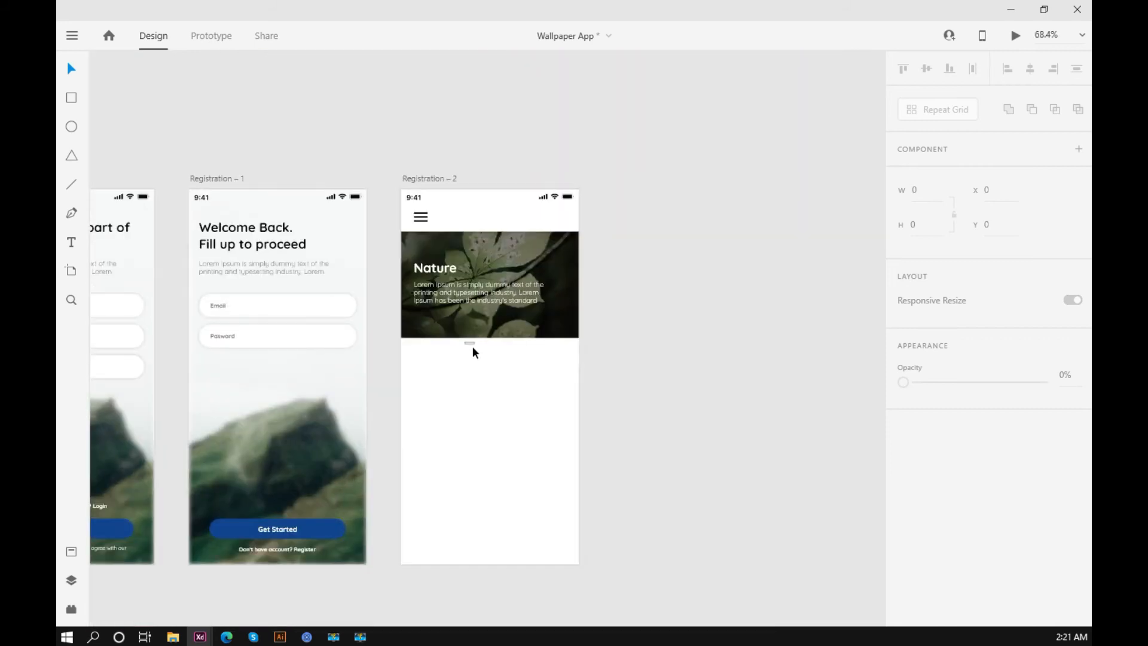
pyautogui.click(471, 346)
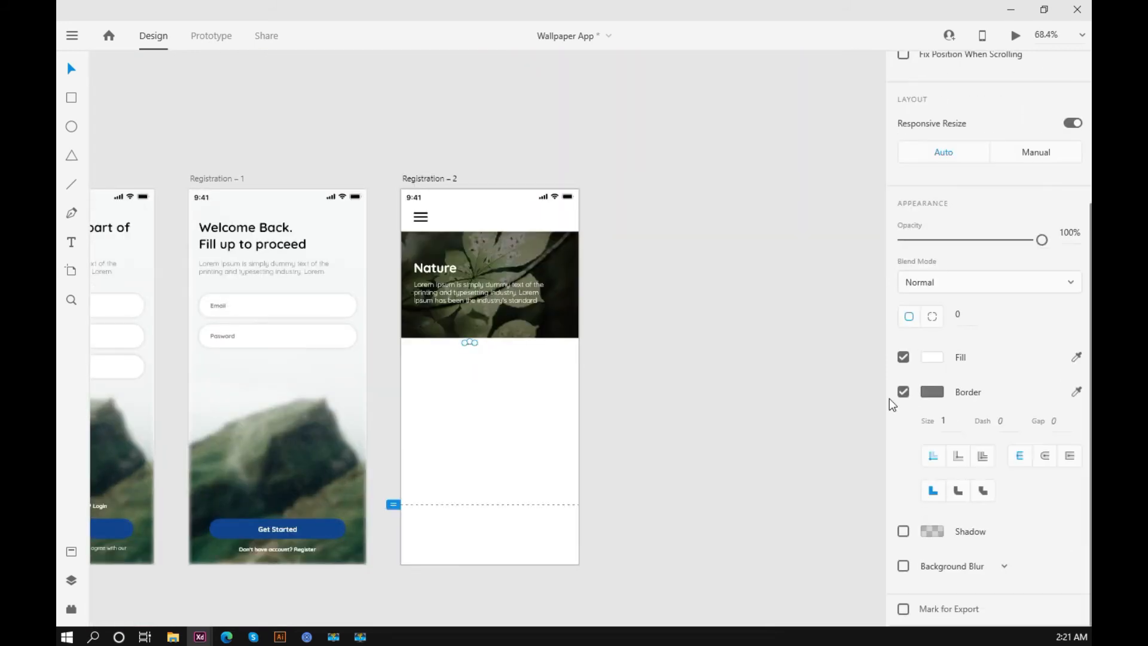
pyautogui.scroll(10, 464, 335)
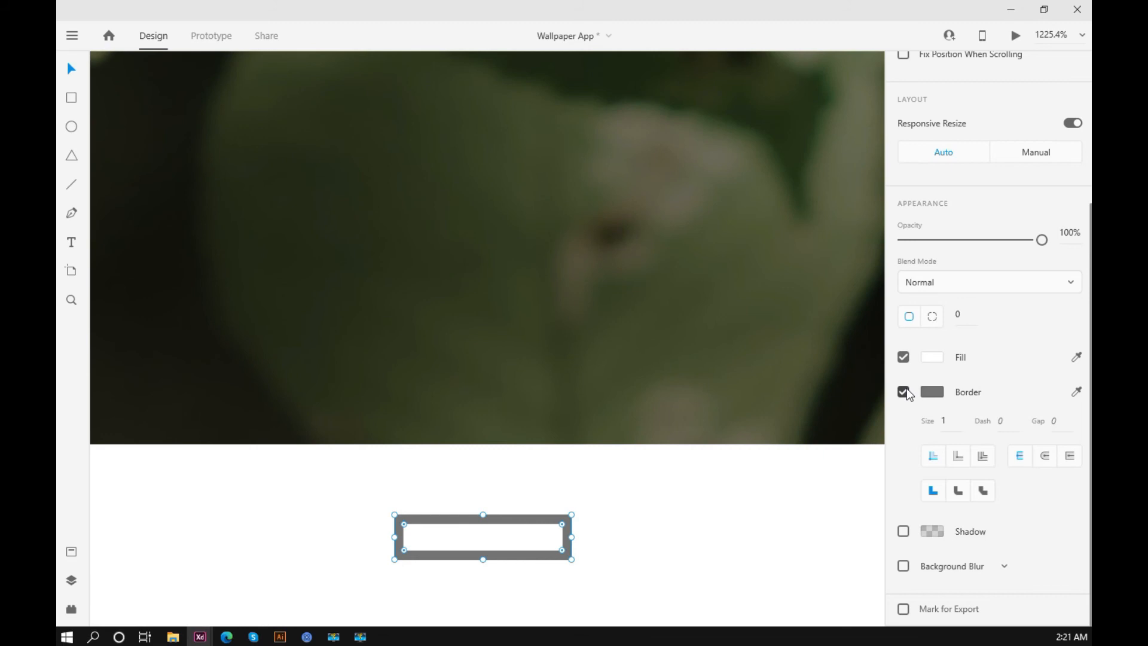
pyautogui.click(903, 392)
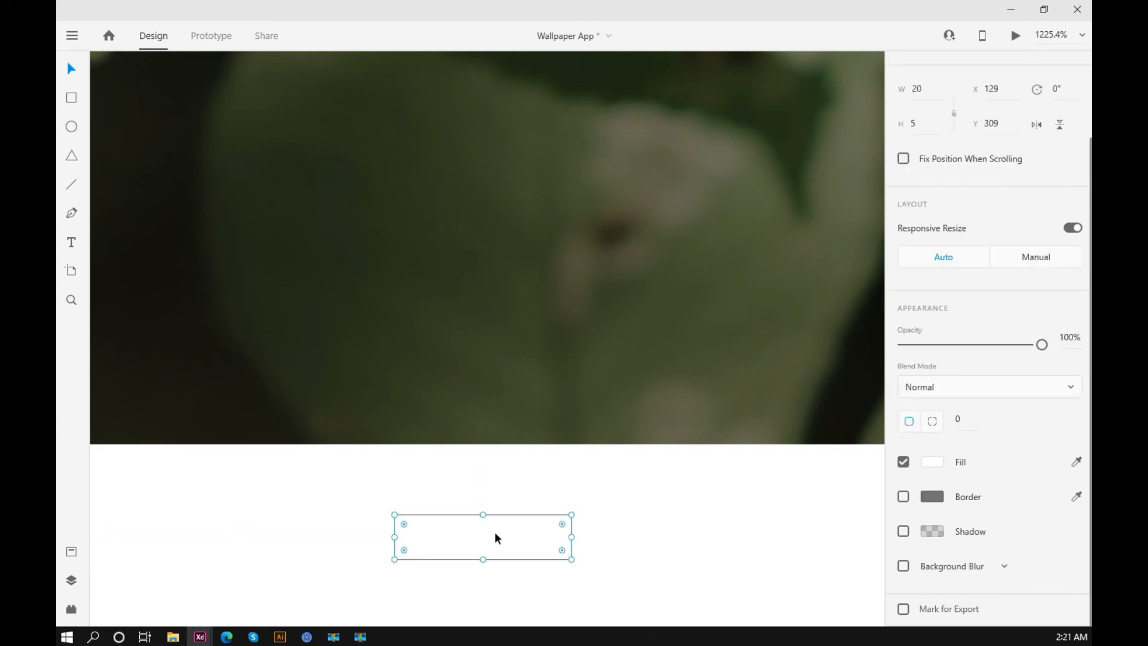
pyautogui.scroll(-2, 494, 532)
pyautogui.scroll(-5, 494, 532)
pyautogui.scroll(-5, 493, 532)
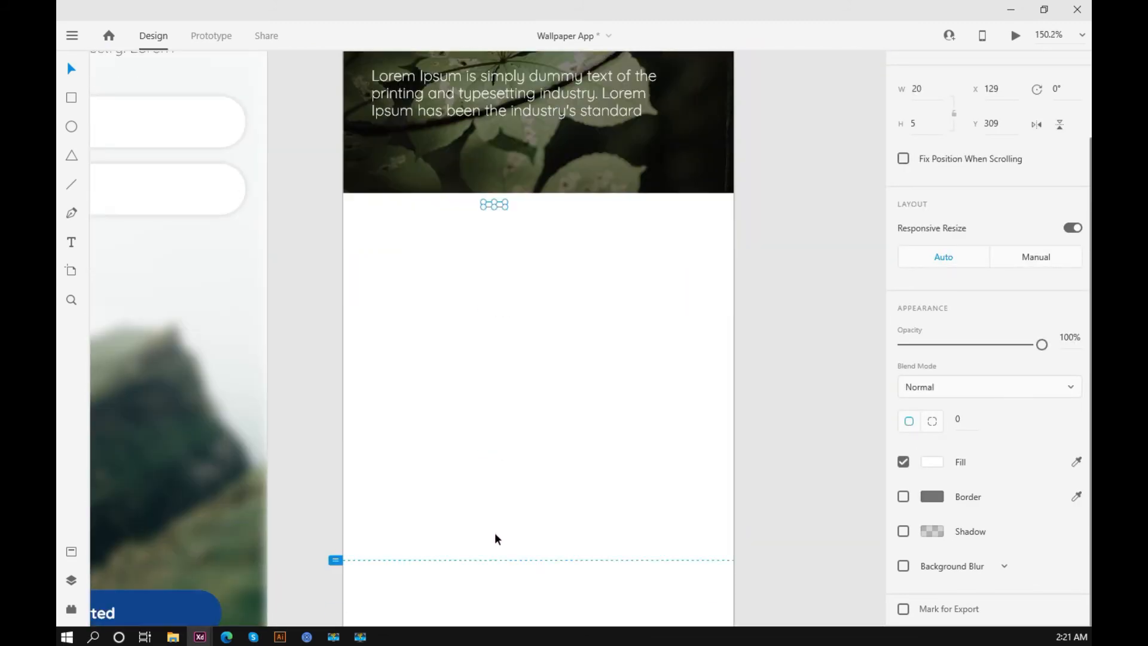
pyautogui.click(1076, 461)
pyautogui.click(195, 521)
# Move the blue indicator bar down to Y 318 and reduce its width to 15
pyautogui.scroll(3, 509, 113)
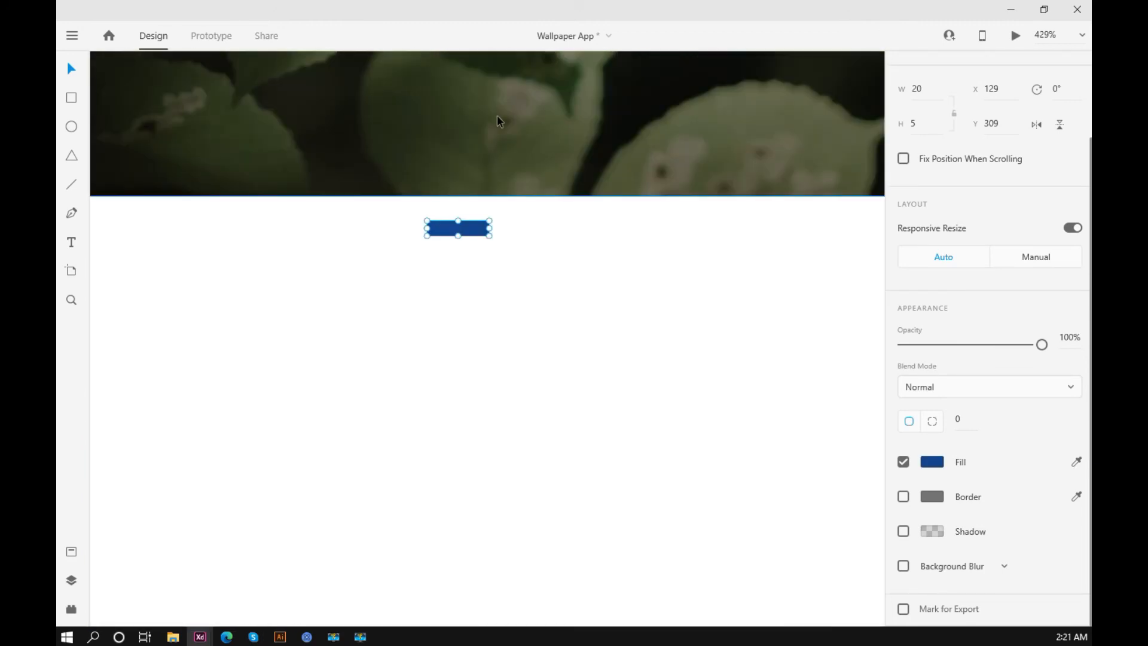
pyautogui.scroll(-3, 499, 119)
pyautogui.press('Down')
pyautogui.press('Down')
pyautogui.press('Down')
pyautogui.press('Down')
pyautogui.press('Down')
pyautogui.press('Down')
pyautogui.press('Down')
pyautogui.press('Down')
pyautogui.press('Down')
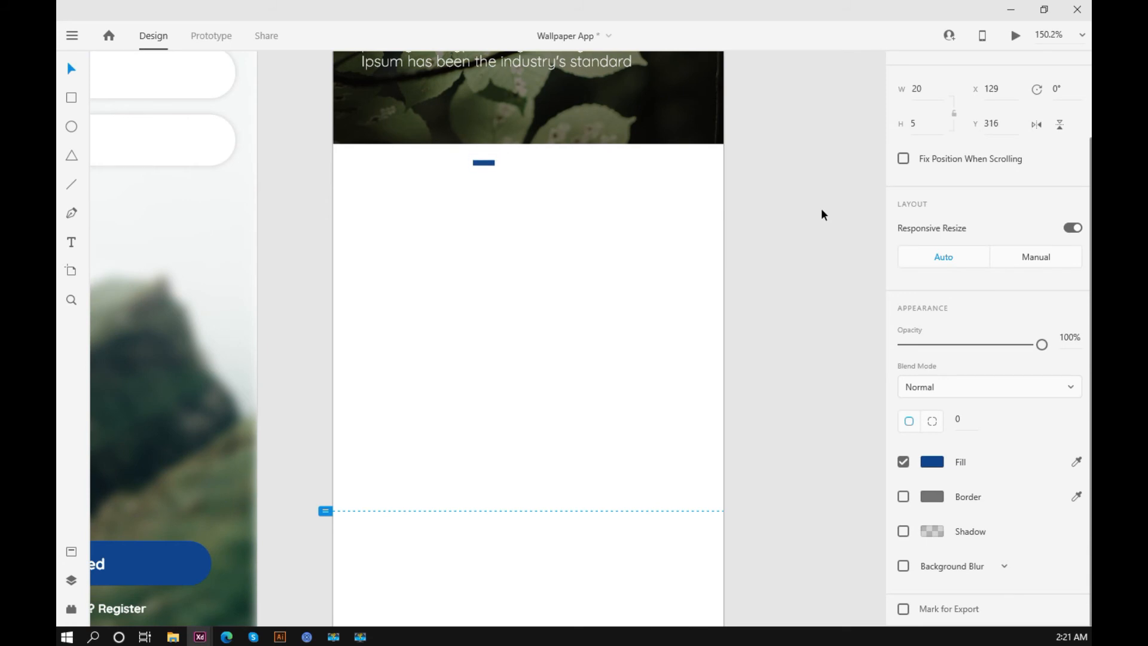
pyautogui.hotkey('ctrl', '3')
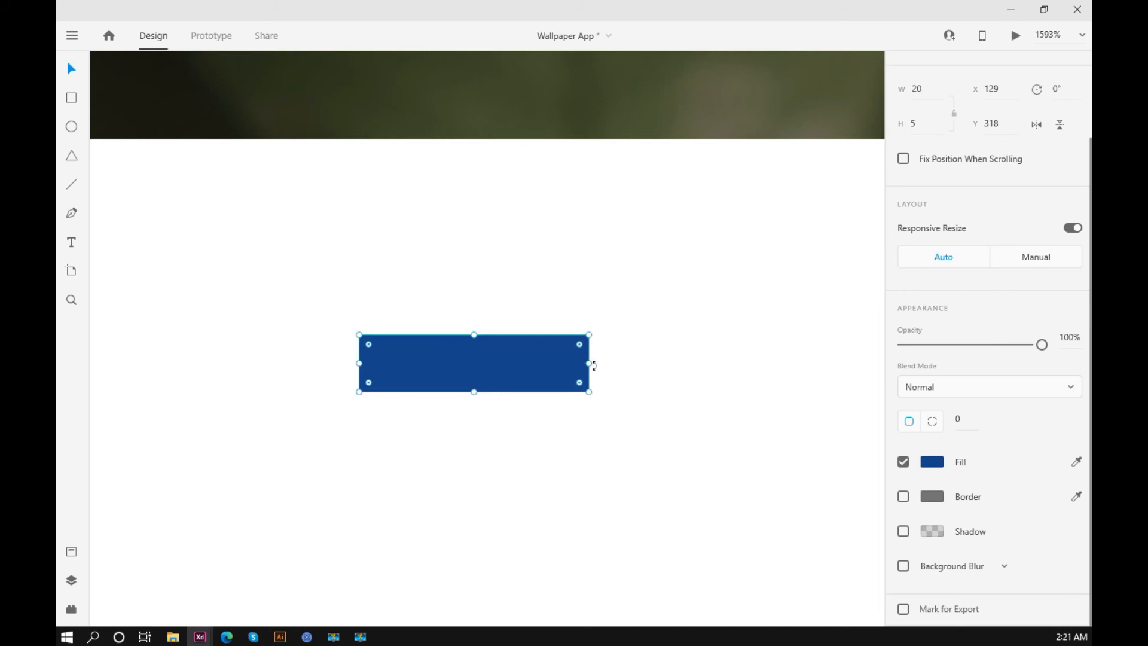
pyautogui.moveTo(593, 366); pyautogui.dragTo(532, 362)
# Duplicate the indicator bar into a row of three and widen the middle one as the active indicator
pyautogui.scroll(-1, 534, 363)
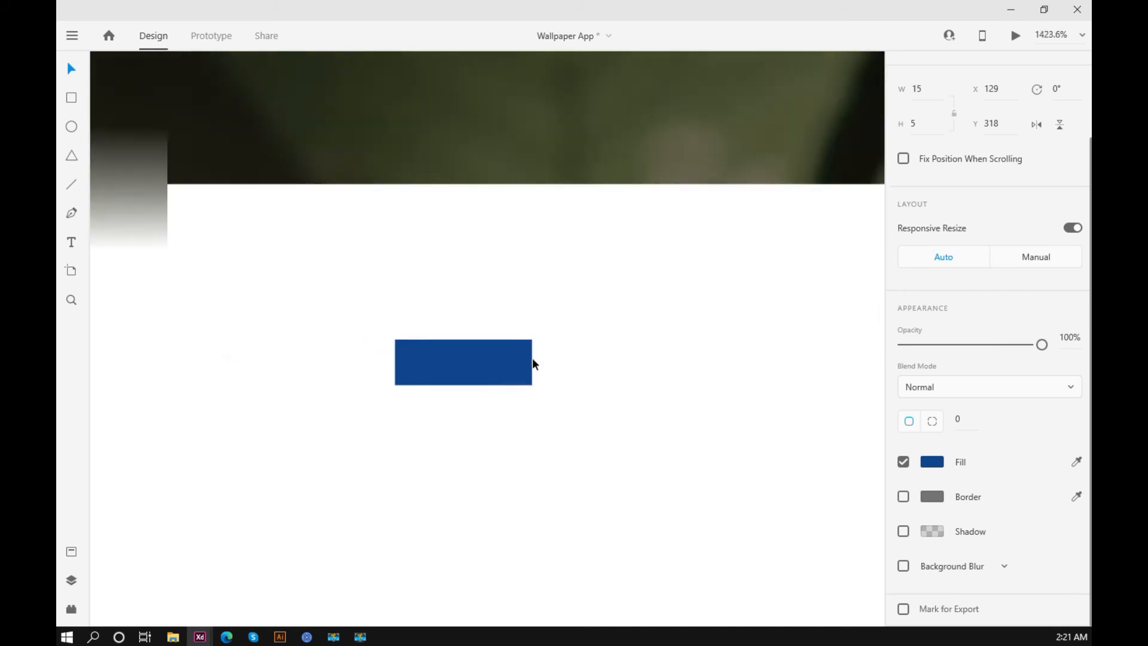
pyautogui.scroll(-8, 534, 363)
pyautogui.moveTo(619, 354); pyautogui.dragTo(554, 353)
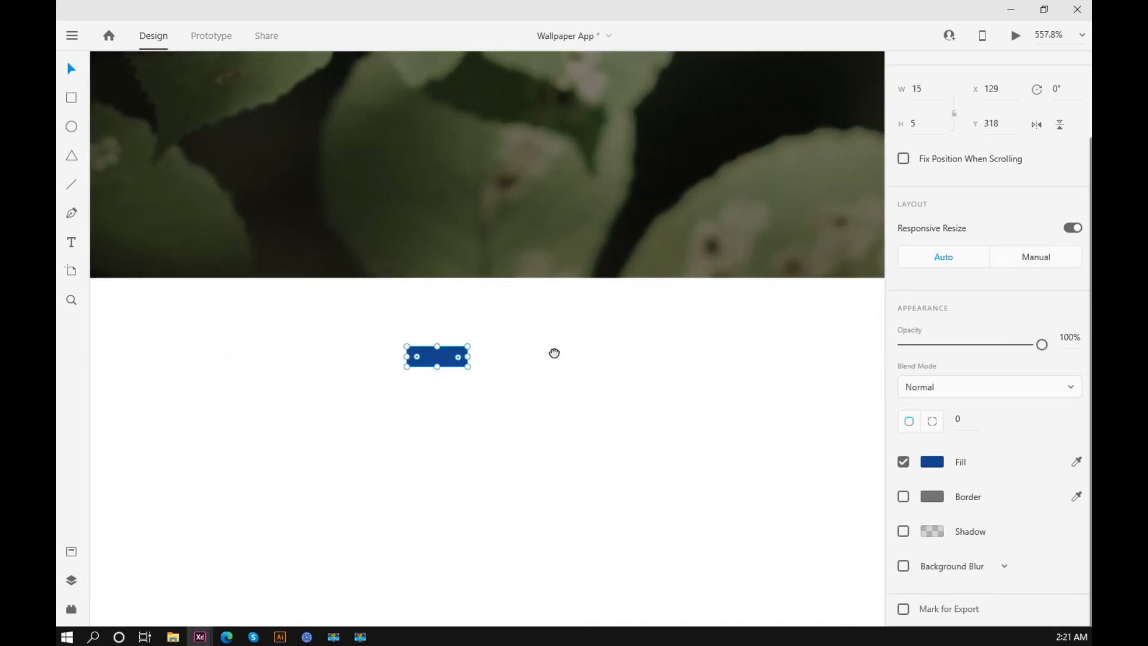
pyautogui.moveTo(454, 354); pyautogui.dragTo(617, 362)
pyautogui.click(535, 357)
pyautogui.moveTo(543, 357); pyautogui.dragTo(578, 356)
pyautogui.click(661, 357)
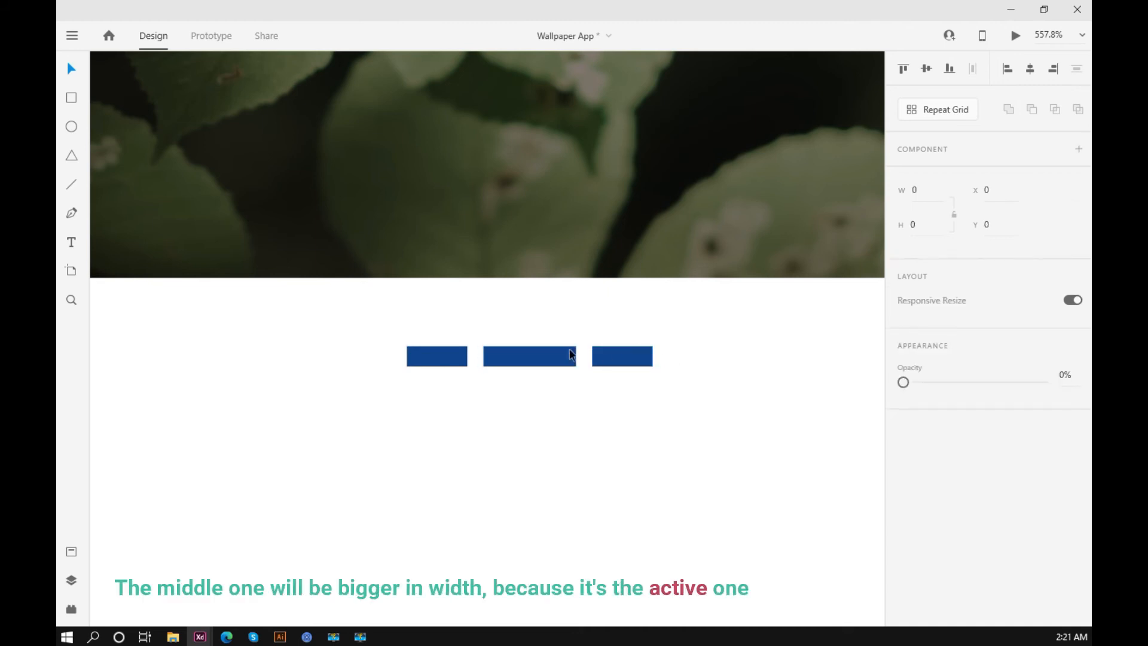
# Set the two outer indicator bars to 46% opacity
pyautogui.click(456, 360)
pyautogui.keyDown('shift'); pyautogui.click(607, 355); pyautogui.keyUp('shift')
pyautogui.moveTo(1041, 445); pyautogui.dragTo(963, 446)
pyautogui.scroll(-5, 467, 344)
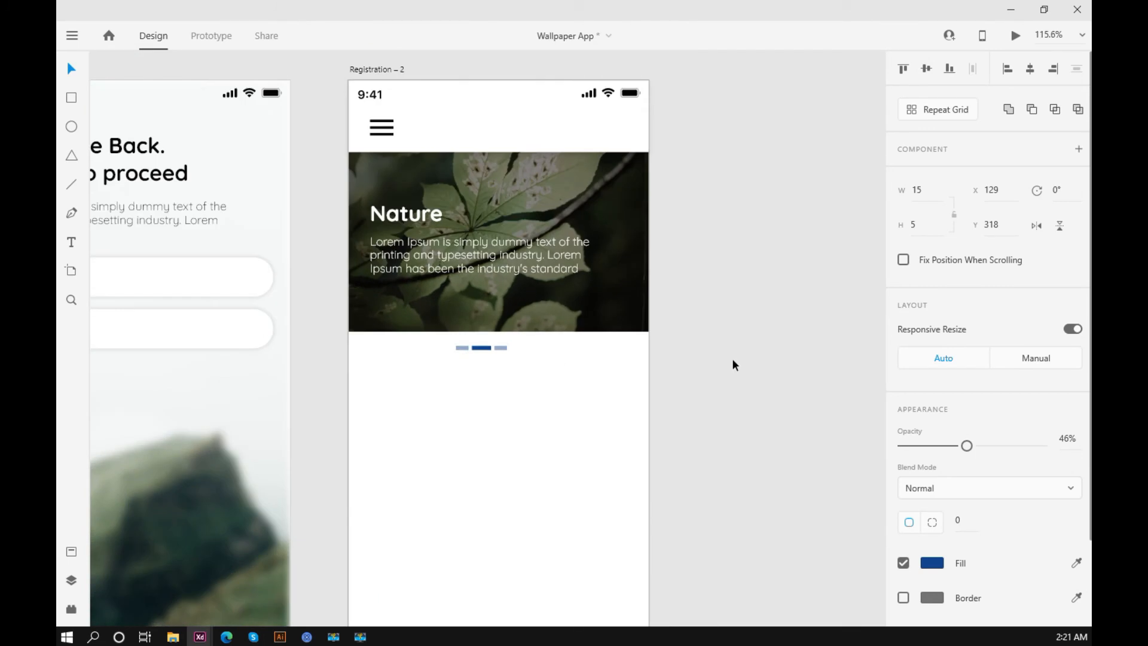
pyautogui.click(733, 360)
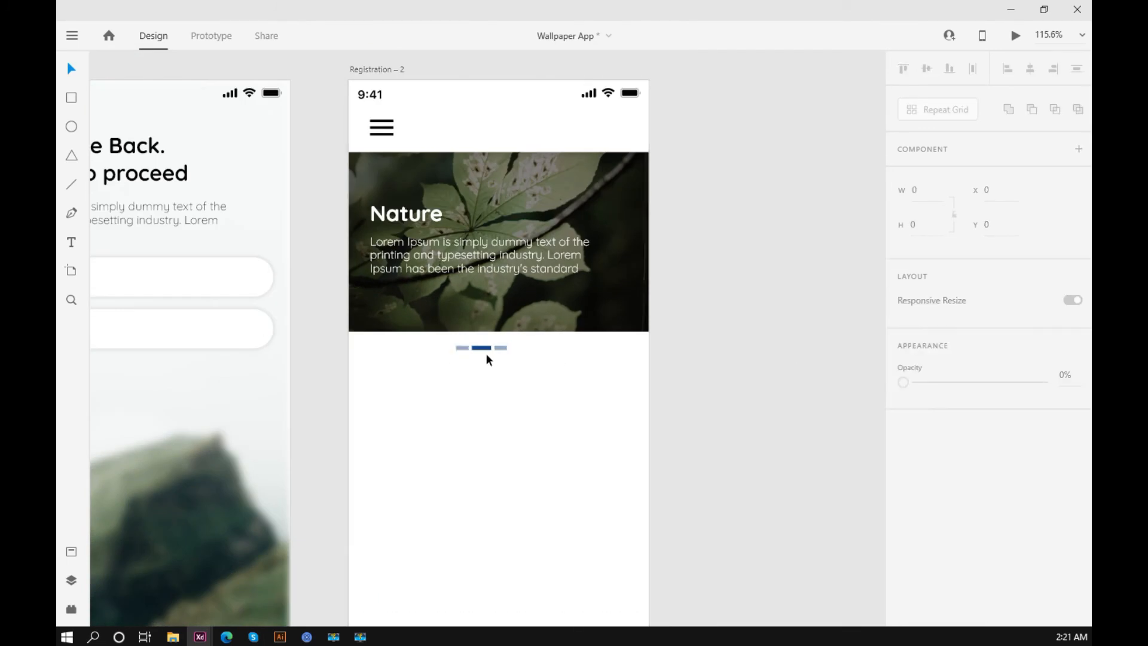
# Reduce the height of all three indicator bars to 4
pyautogui.scroll(8, 487, 354)
pyautogui.click(297, 383)
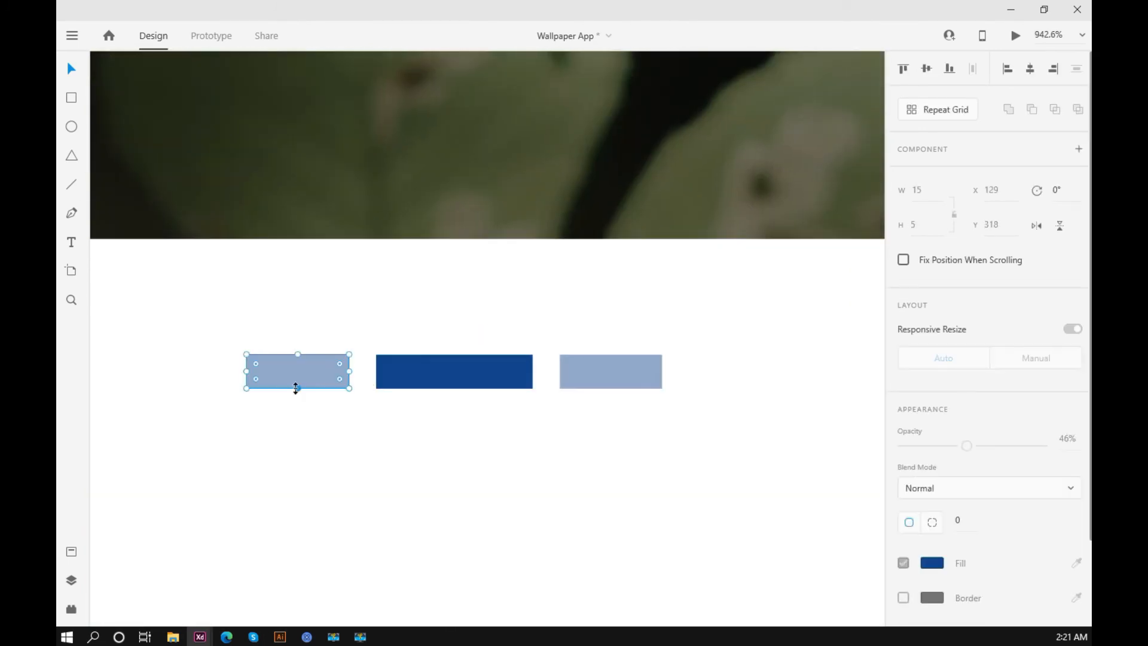
pyautogui.keyDown('shift'); pyautogui.click(422, 383); pyautogui.keyUp('shift')
pyautogui.keyDown('shift'); pyautogui.click(640, 386); pyautogui.keyUp('shift')
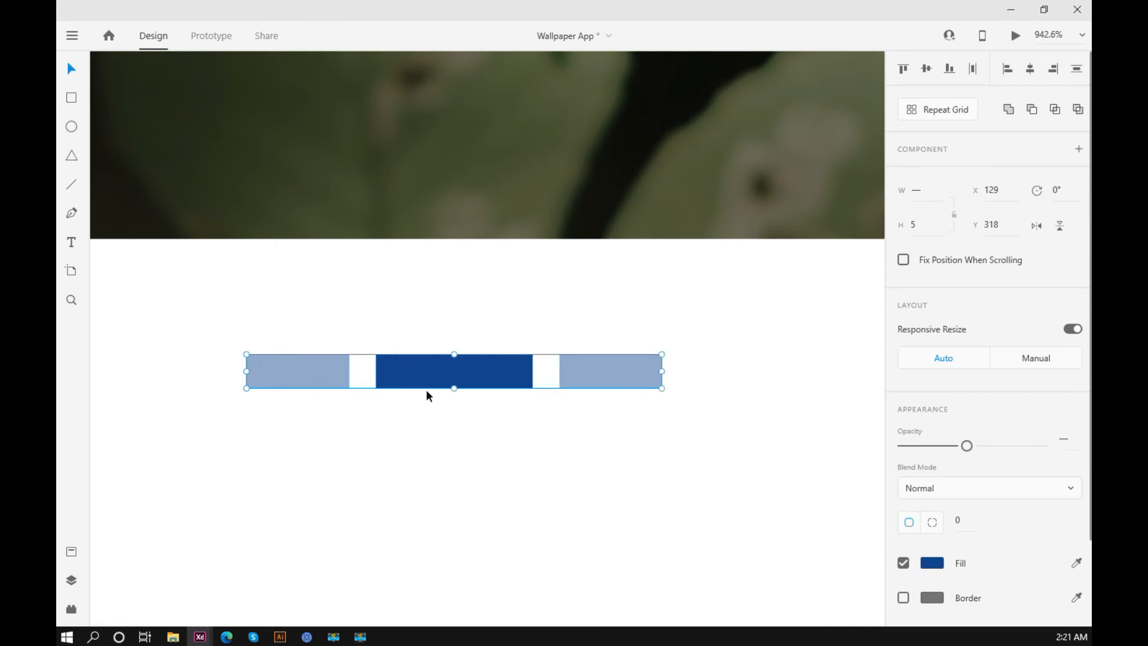
pyautogui.moveTo(455, 388); pyautogui.dragTo(454, 381)
# Center the three indicator bars horizontally on the artboard below the banner at Y 319
pyautogui.scroll(-10, 454, 378)
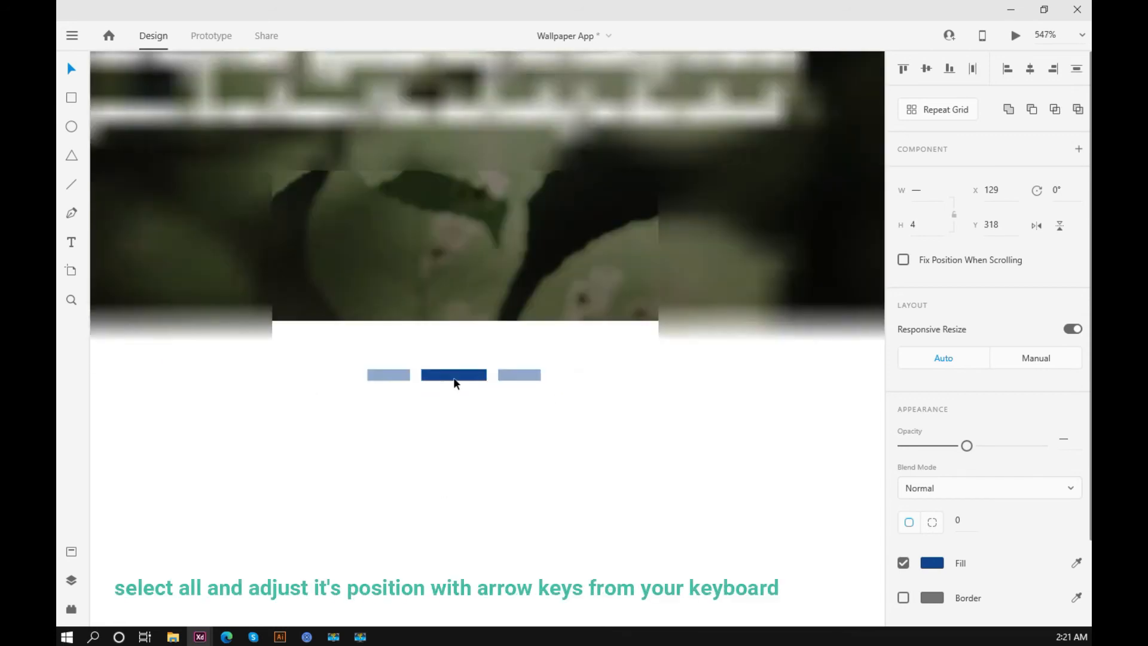
pyautogui.press('Right')
pyautogui.press('Right')
pyautogui.press('Right')
pyautogui.press('Right')
pyautogui.press('Right')
pyautogui.press('Right')
pyautogui.press('Right')
pyautogui.press('Right')
pyautogui.press('Right')
pyautogui.press('Right')
pyautogui.press('Right')
pyautogui.press('Right')
pyautogui.press('Right')
pyautogui.press('Right')
pyautogui.press('Right')
pyautogui.press('Right')
pyautogui.press('Right')
pyautogui.press('Right')
pyautogui.press('Right')
pyautogui.press('Right')
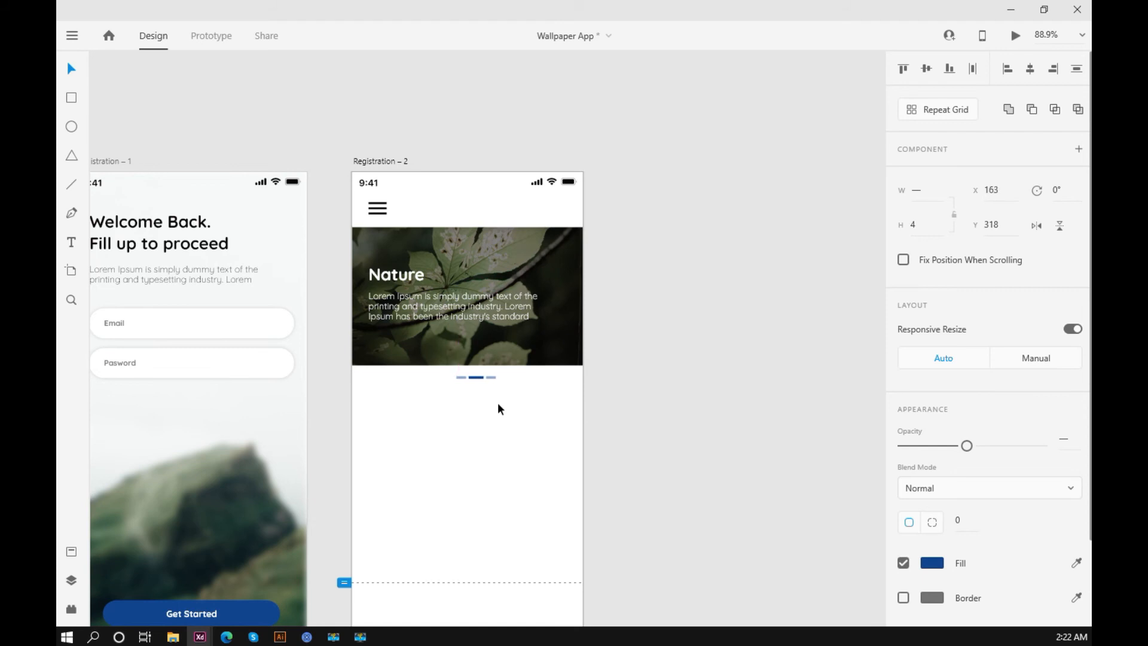
pyautogui.press('Left')
pyautogui.press('Left')
pyautogui.press('Left')
pyautogui.press('Left')
pyautogui.press('Left')
pyautogui.press('Left')
pyautogui.press('Left')
pyautogui.press('Left')
pyautogui.press('Left')
pyautogui.press('Left')
pyautogui.press('Left')
pyautogui.press('Left')
pyautogui.press('Left')
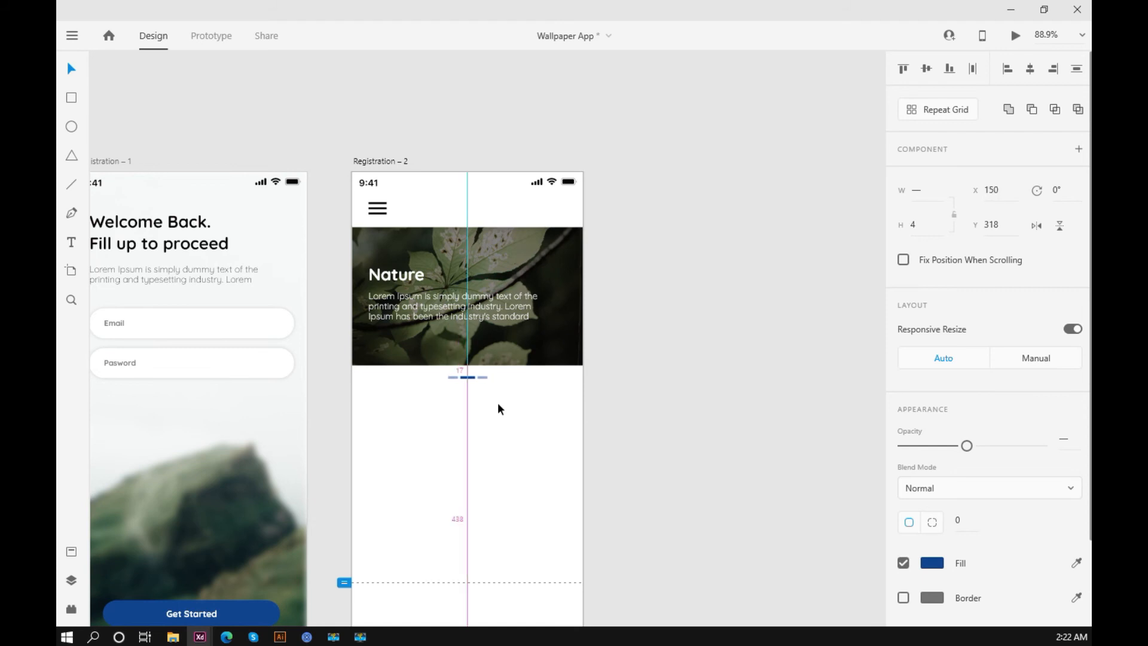
pyautogui.press('Down')
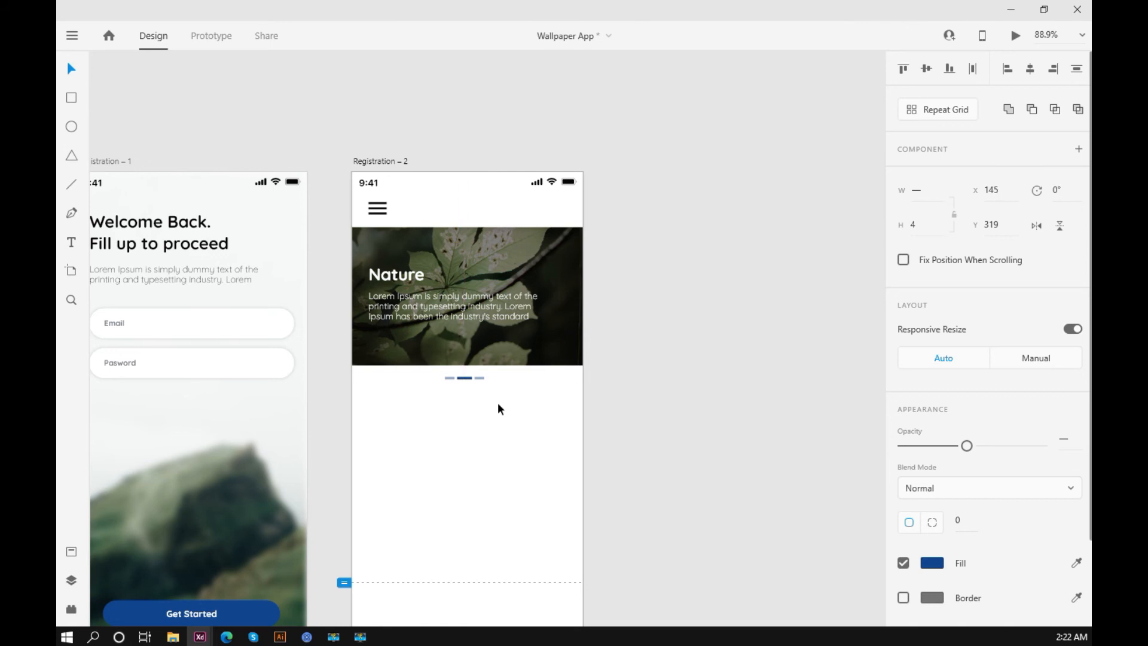
pyautogui.press('Right')
pyautogui.press('Right')
pyautogui.scroll(-2, 499, 404)
pyautogui.click(654, 268)
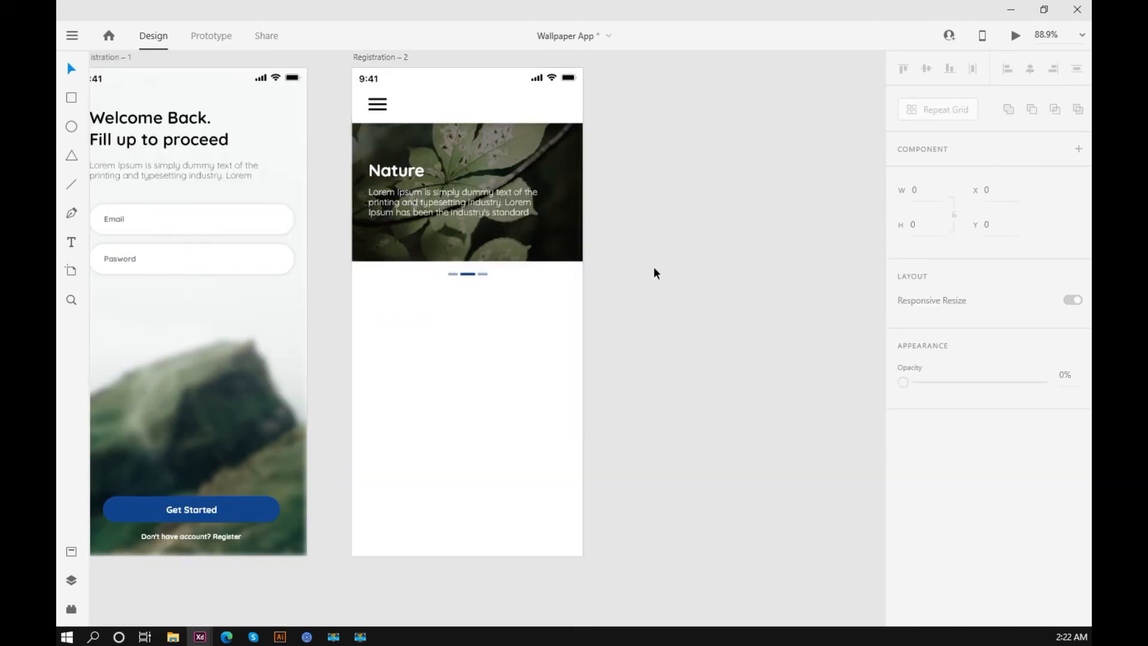
# Shorten the two outer indicator bars evenly from their outer ends, leaving the middle bar unchanged in size
pyautogui.scroll(8, 440, 256)
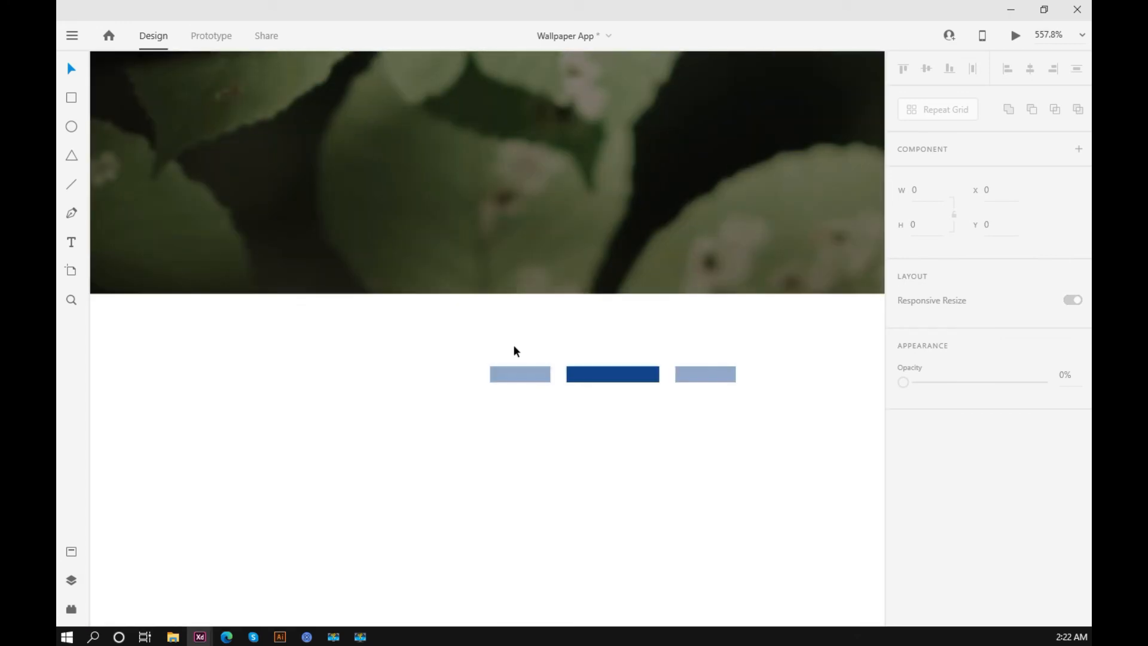
pyautogui.moveTo(489, 375); pyautogui.dragTo(498, 374)
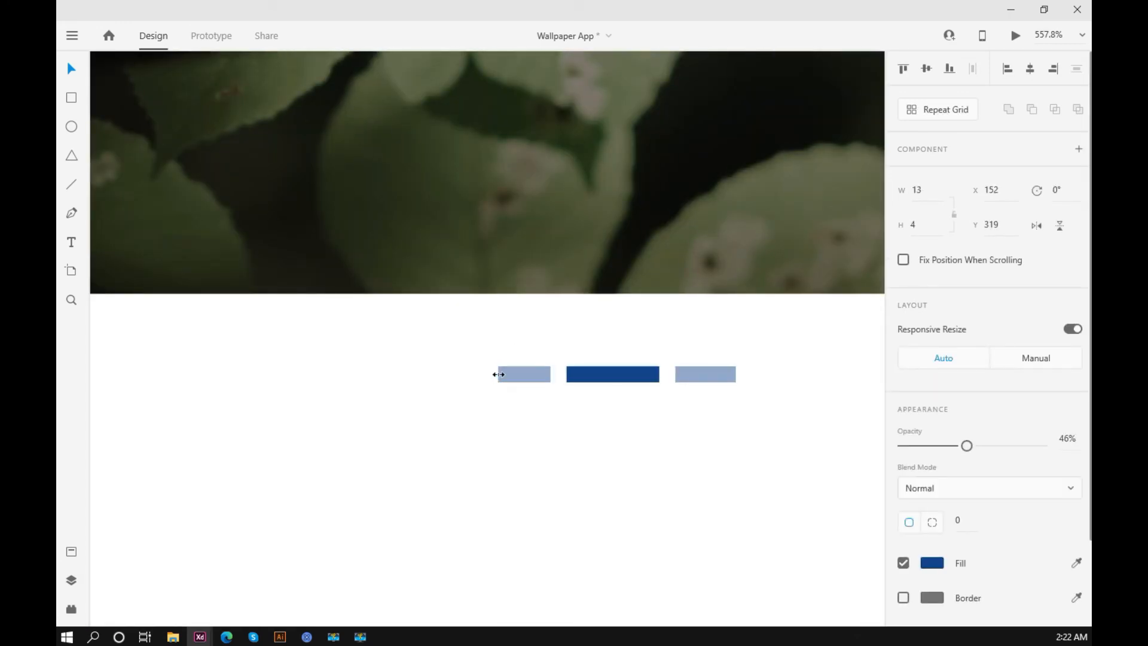
pyautogui.click(731, 376)
pyautogui.moveTo(736, 373); pyautogui.dragTo(720, 371)
pyautogui.click(502, 374)
pyautogui.click(666, 395)
pyautogui.click(501, 373)
pyautogui.moveTo(496, 373); pyautogui.dragTo(506, 373)
pyautogui.click(915, 190)
pyautogui.click(701, 378)
pyautogui.click(831, 373)
pyautogui.scroll(-8, 715, 386)
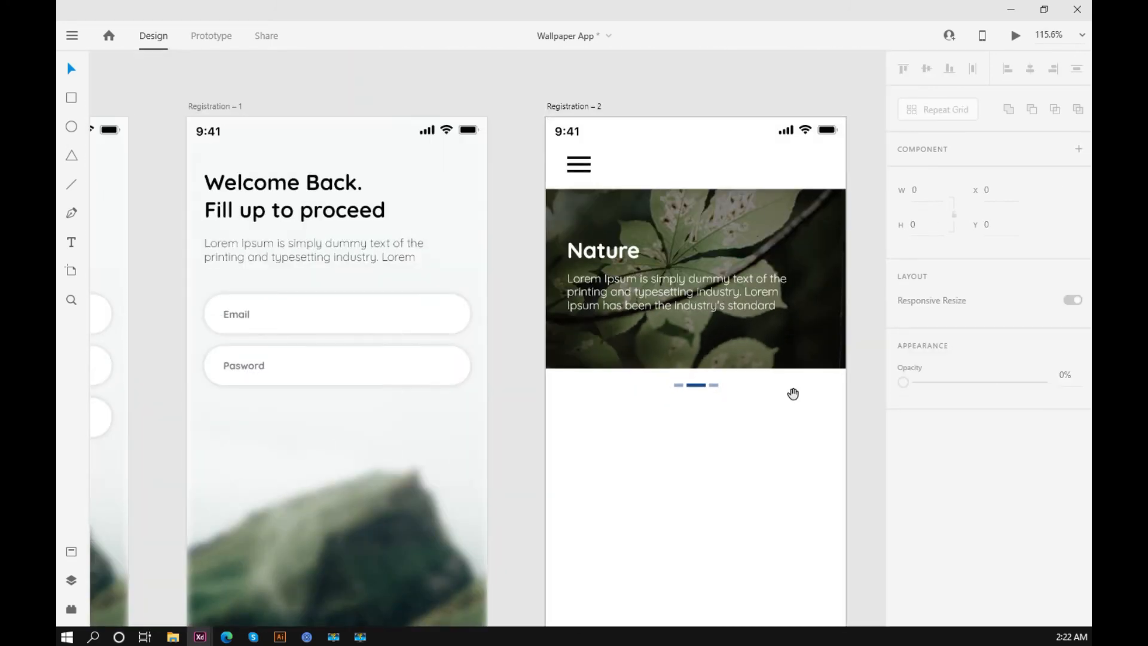
# Draw a portrait rectangle about 154 by 217 below the slider indicators, aligned with the Nature title's left edge
pyautogui.moveTo(792, 394); pyautogui.dragTo(753, 383)
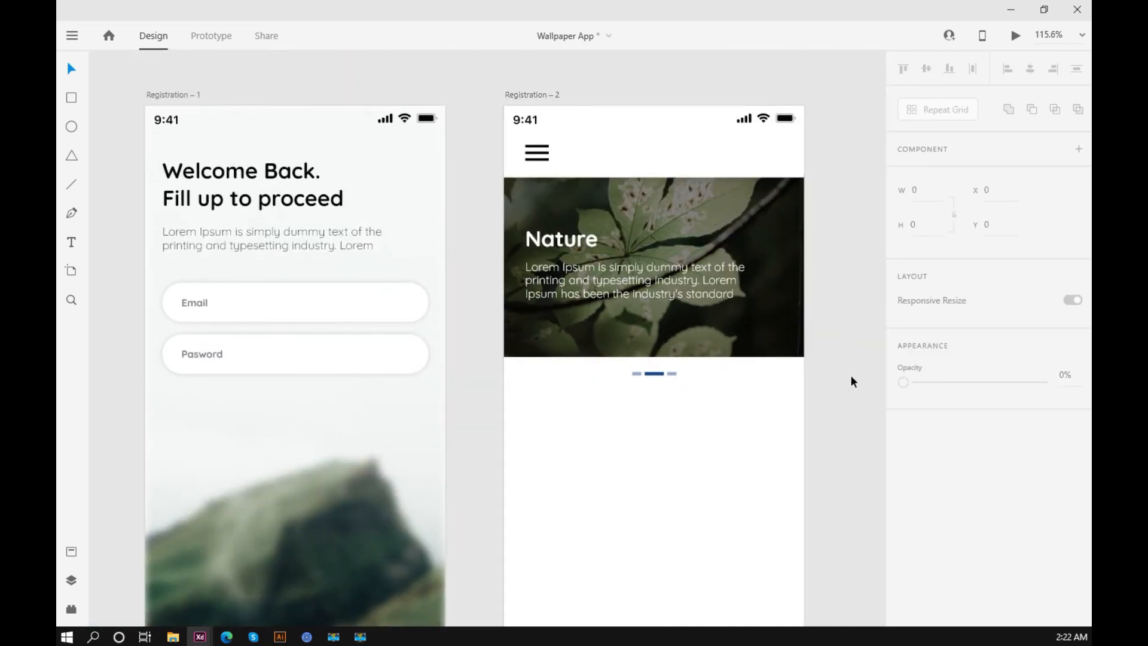
pyautogui.moveTo(873, 414); pyautogui.dragTo(744, 325)
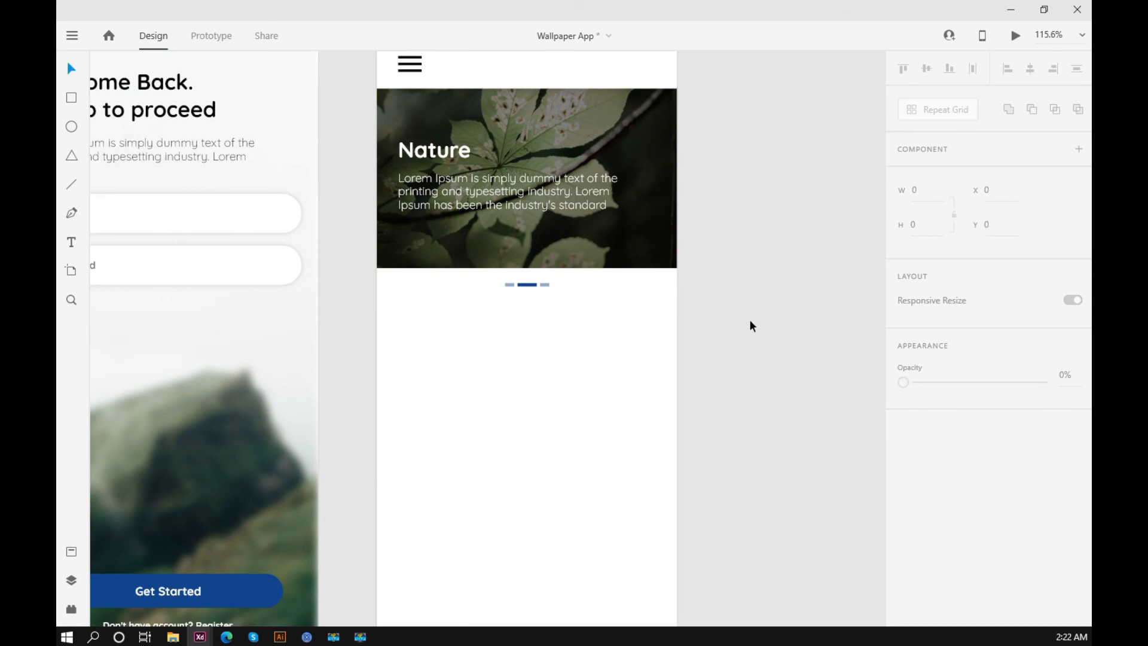
pyautogui.scroll(2, 715, 309)
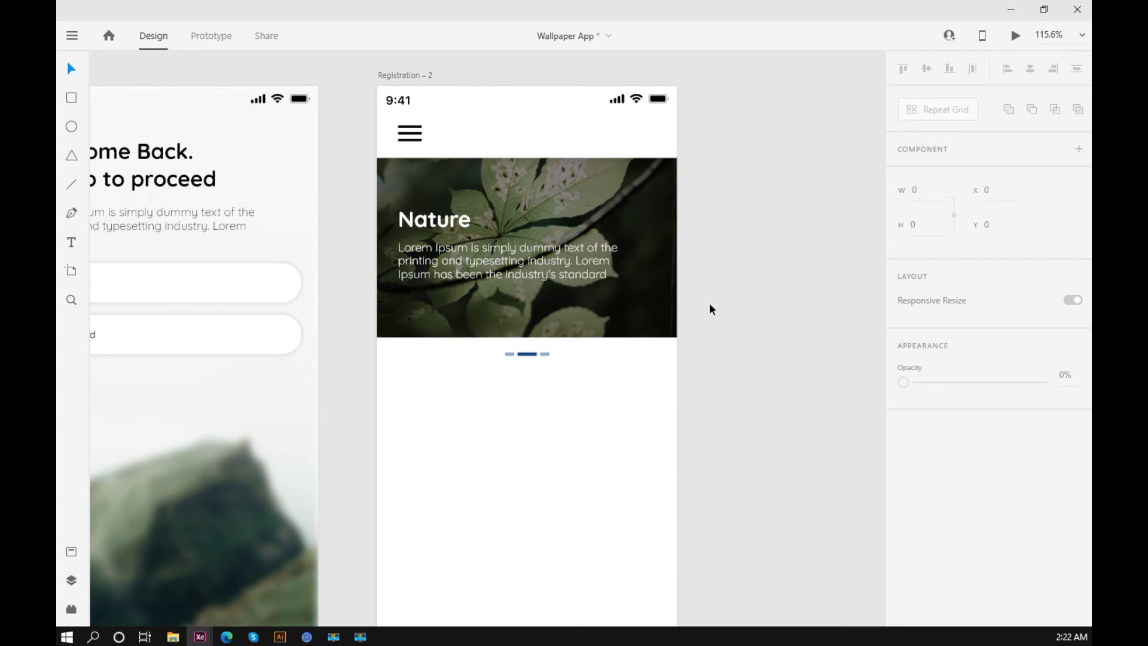
pyautogui.scroll(-1, 711, 307)
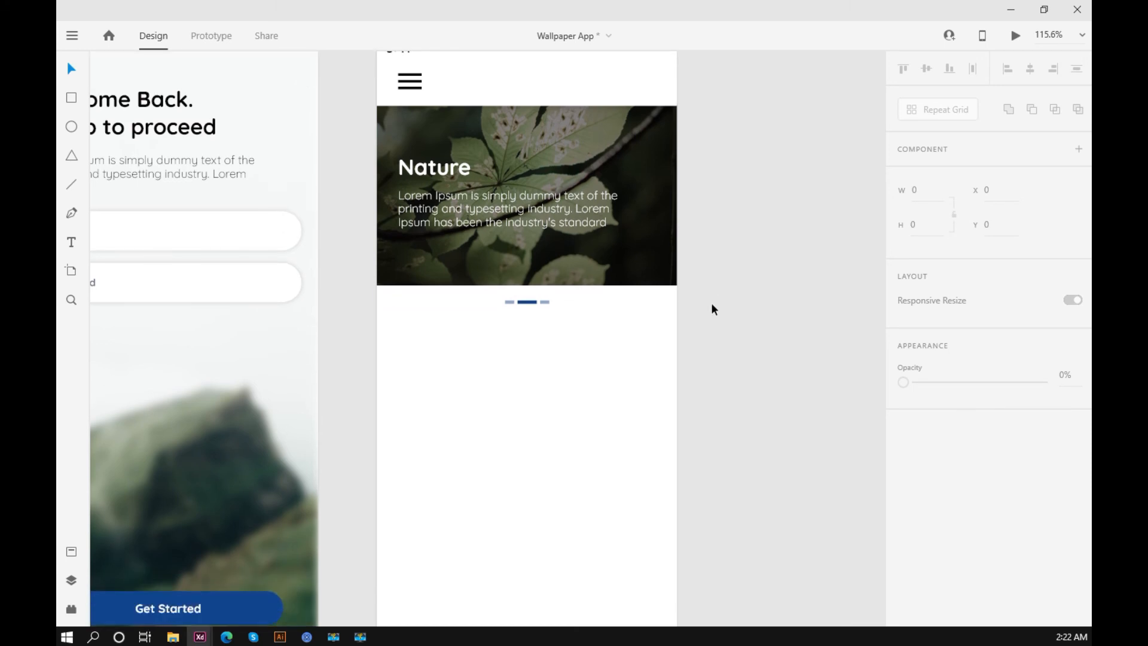
pyautogui.scroll(-1, 712, 307)
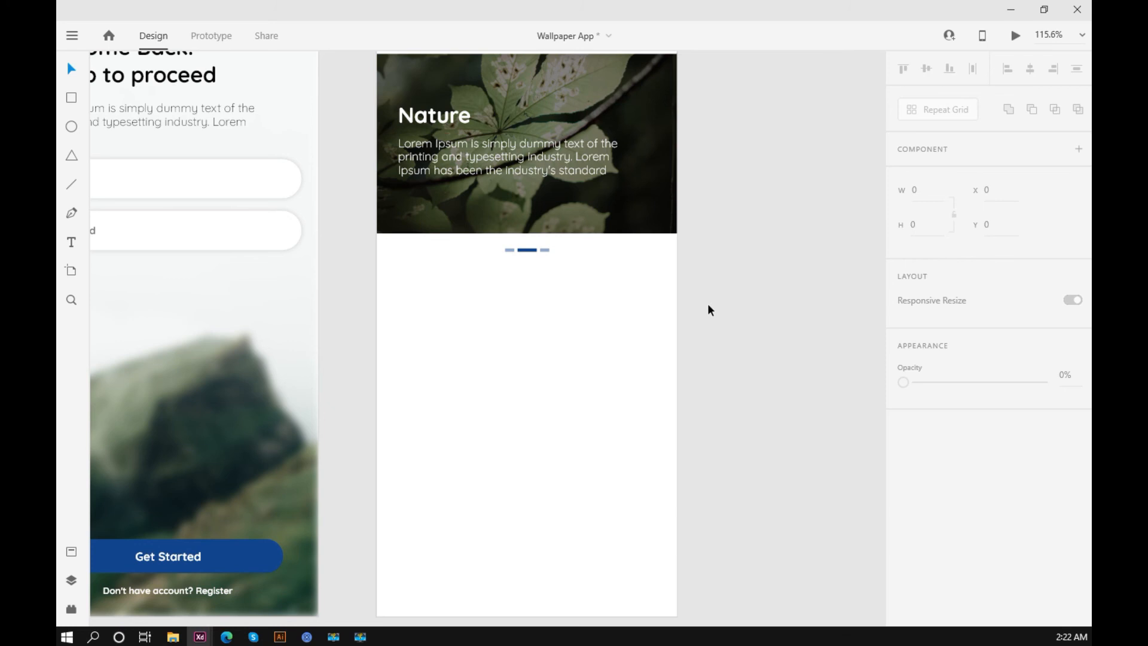
pyautogui.scroll(-1, 708, 309)
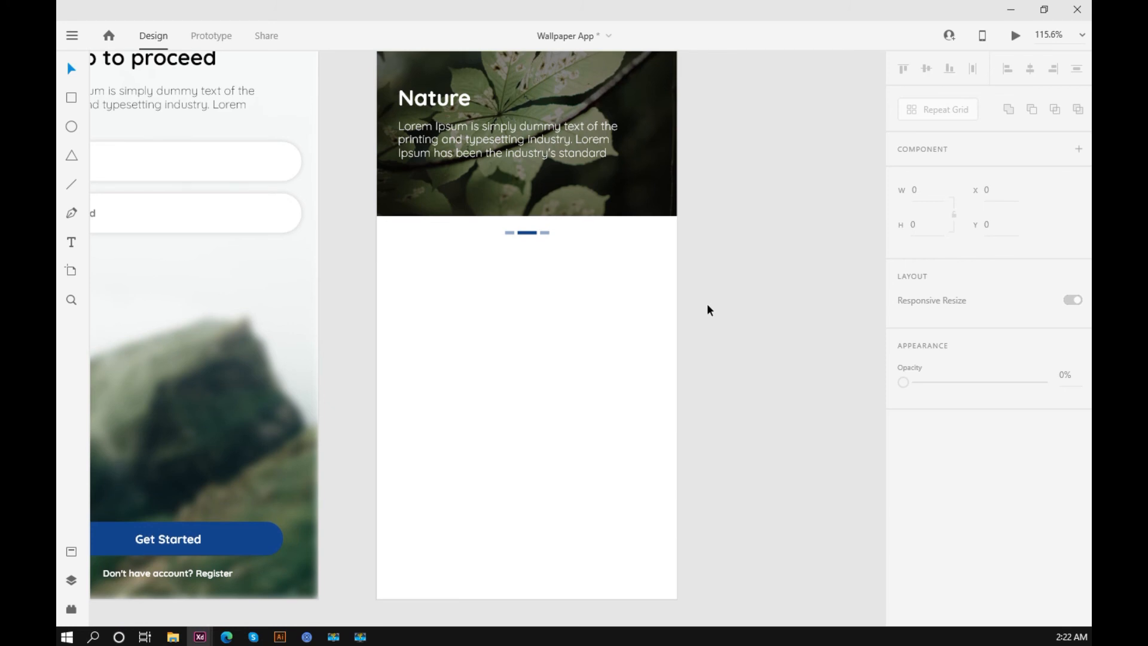
pyautogui.click(71, 98)
pyautogui.moveTo(398, 282); pyautogui.dragTo(527, 463)
pyautogui.click(71, 68)
pyautogui.click(812, 226)
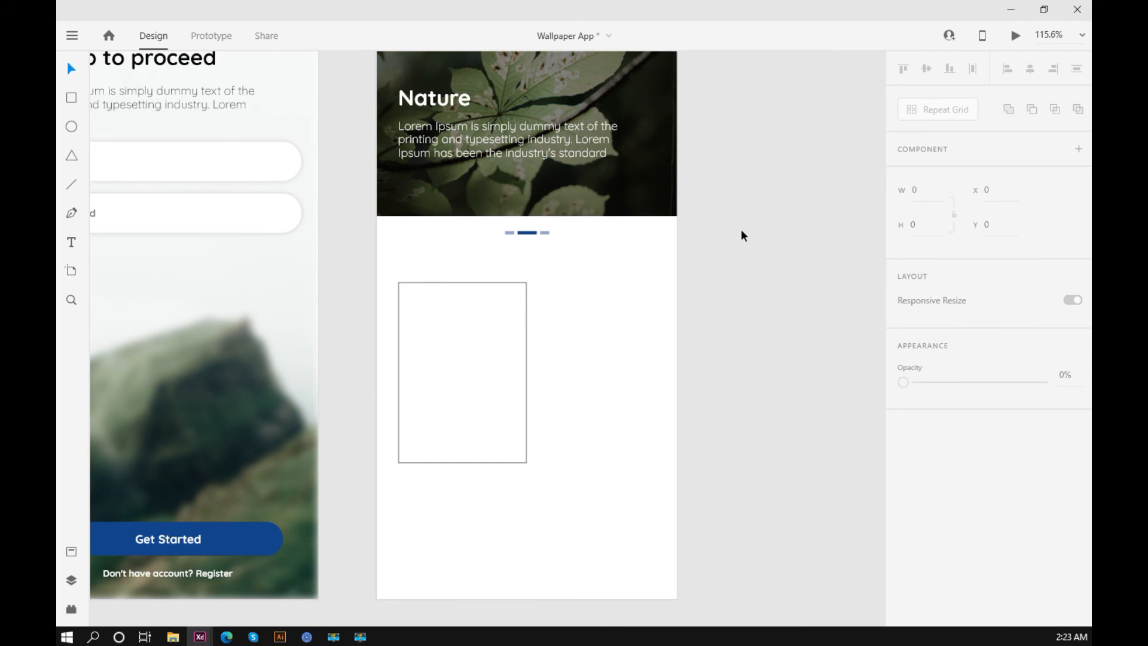
# Fill the new rectangle on the fourth screen with the green leaf photo
pyautogui.scroll(-5, 742, 230)
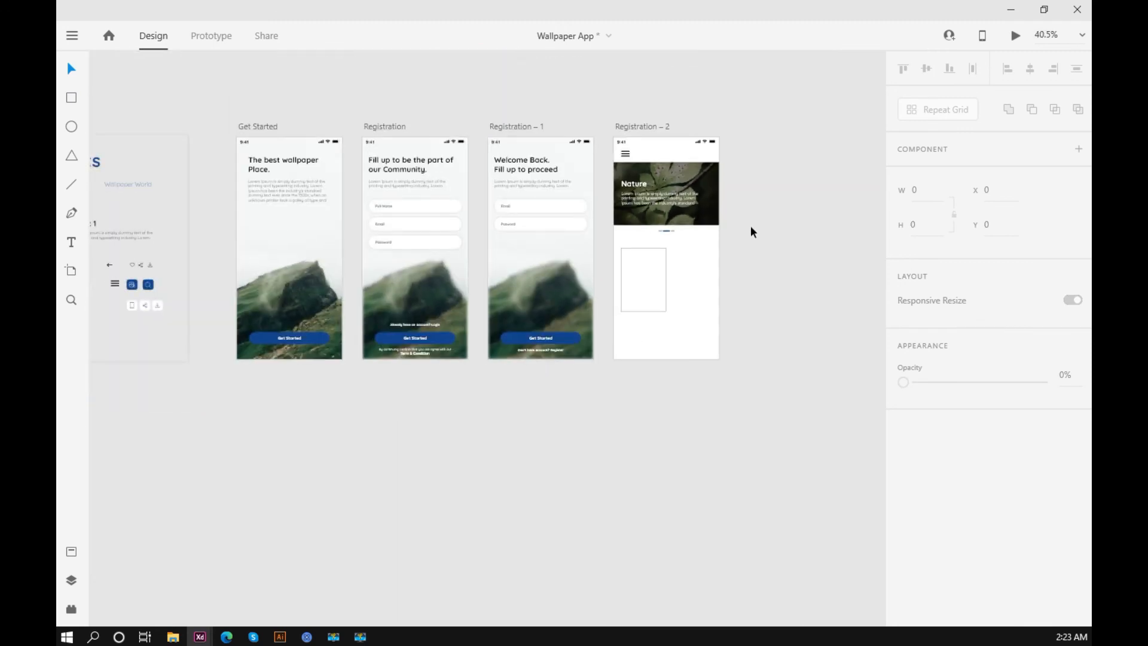
pyautogui.moveTo(595, 399); pyautogui.dragTo(618, 404)
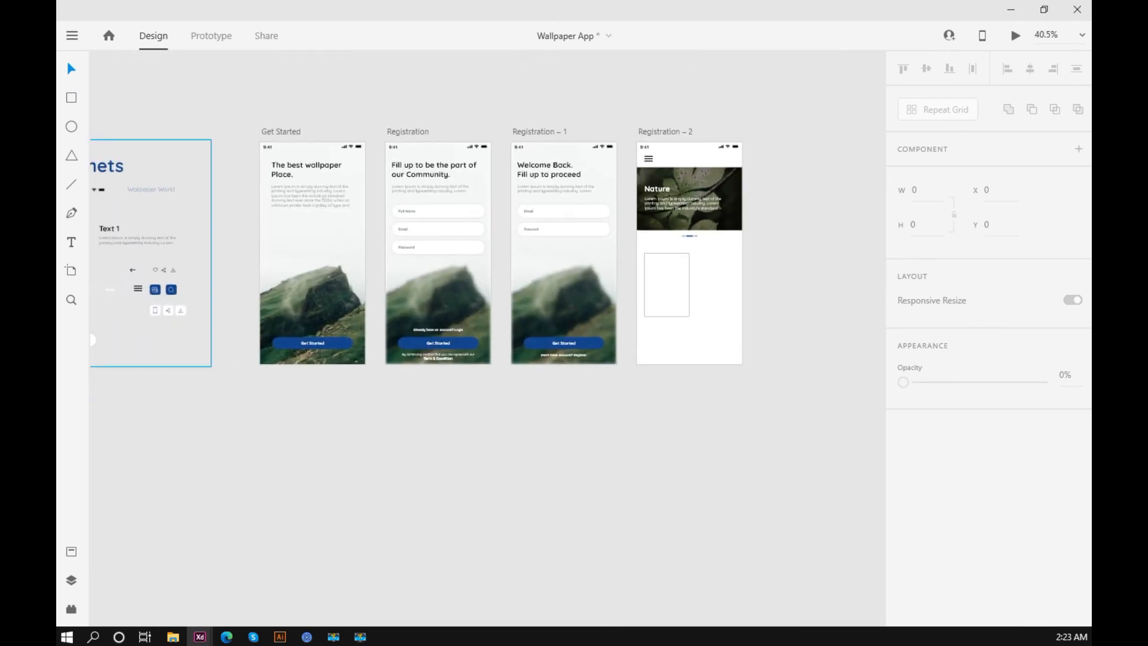
pyautogui.moveTo(234, 295); pyautogui.dragTo(669, 298)
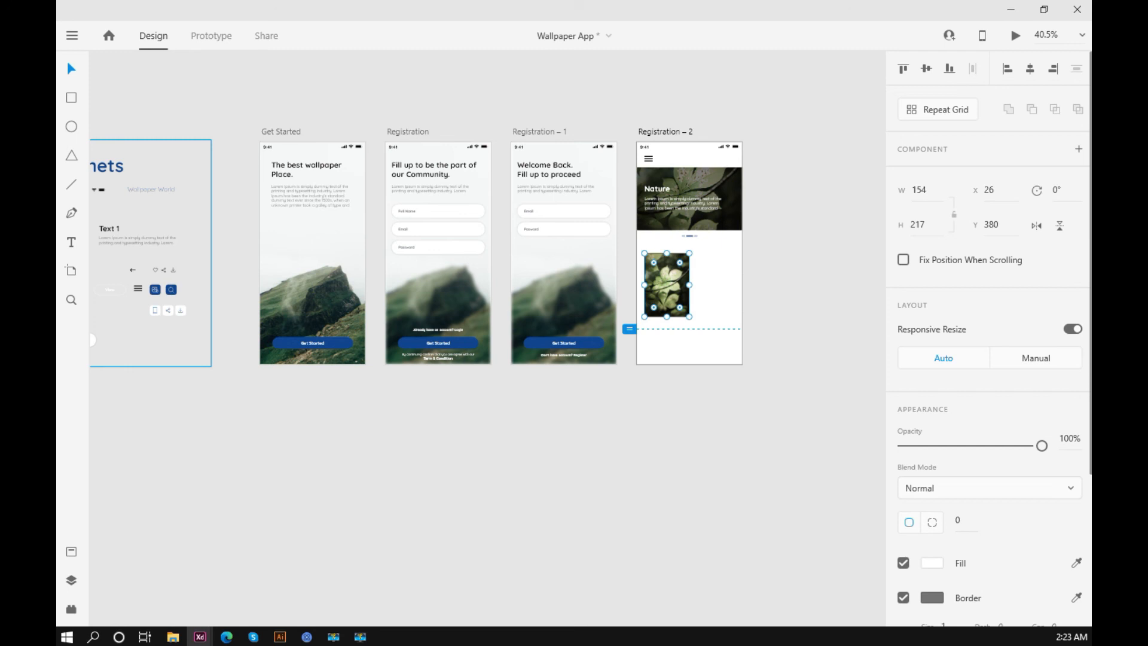
pyautogui.click(794, 246)
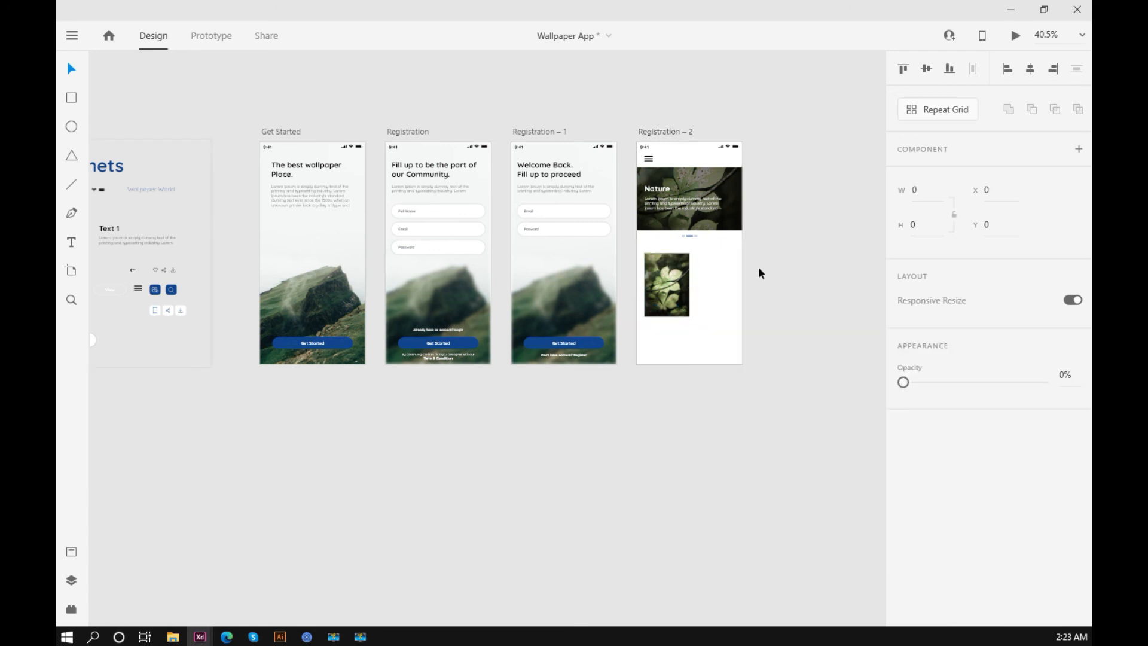
# Round all corners of the leaf image card to a radius of 8
pyautogui.scroll(5, 758, 267)
pyautogui.scroll(4, 504, 271)
pyautogui.click(508, 269)
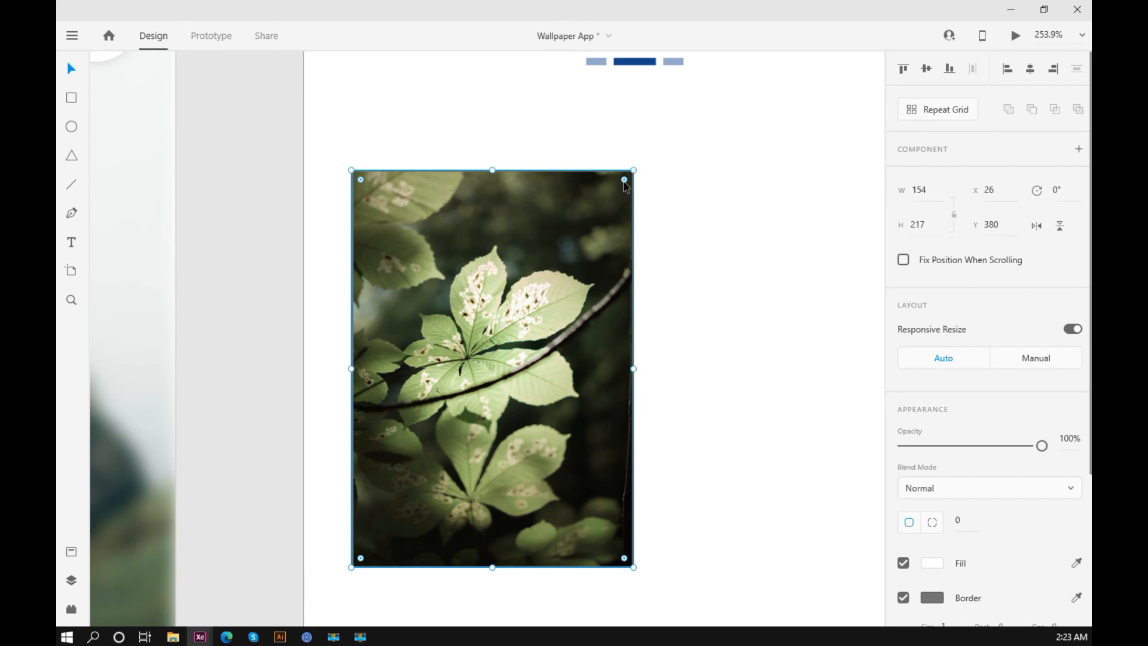
pyautogui.moveTo(624, 179); pyautogui.dragTo(618, 189)
pyautogui.click(964, 521)
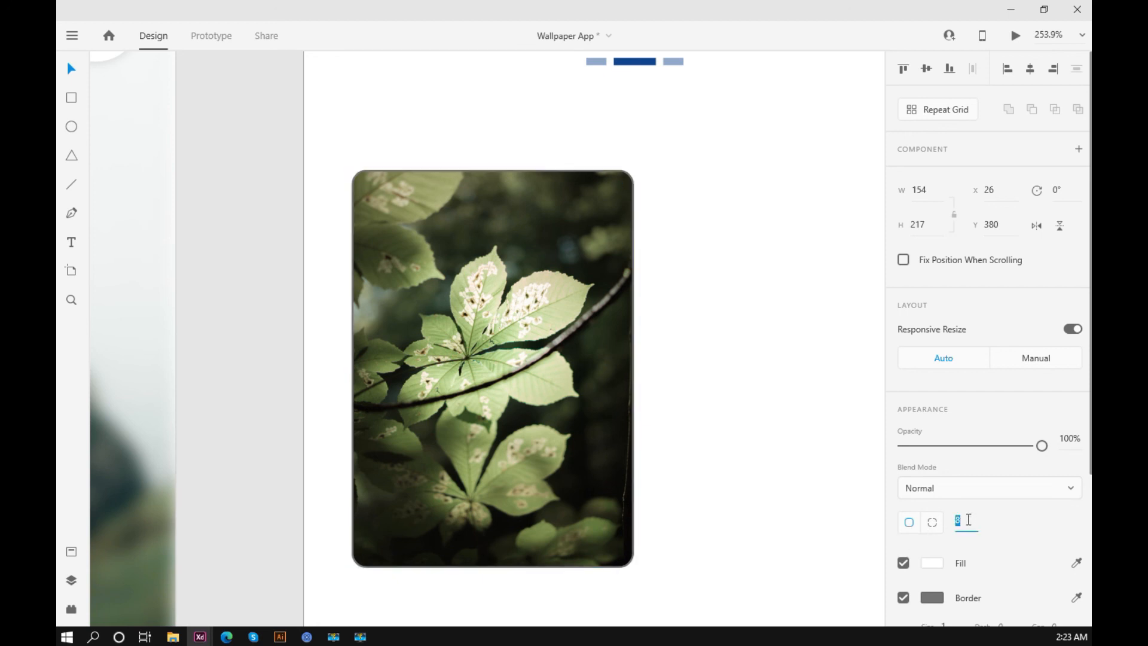
# Remove the border from the leaf image card
pyautogui.scroll(5, 651, 180)
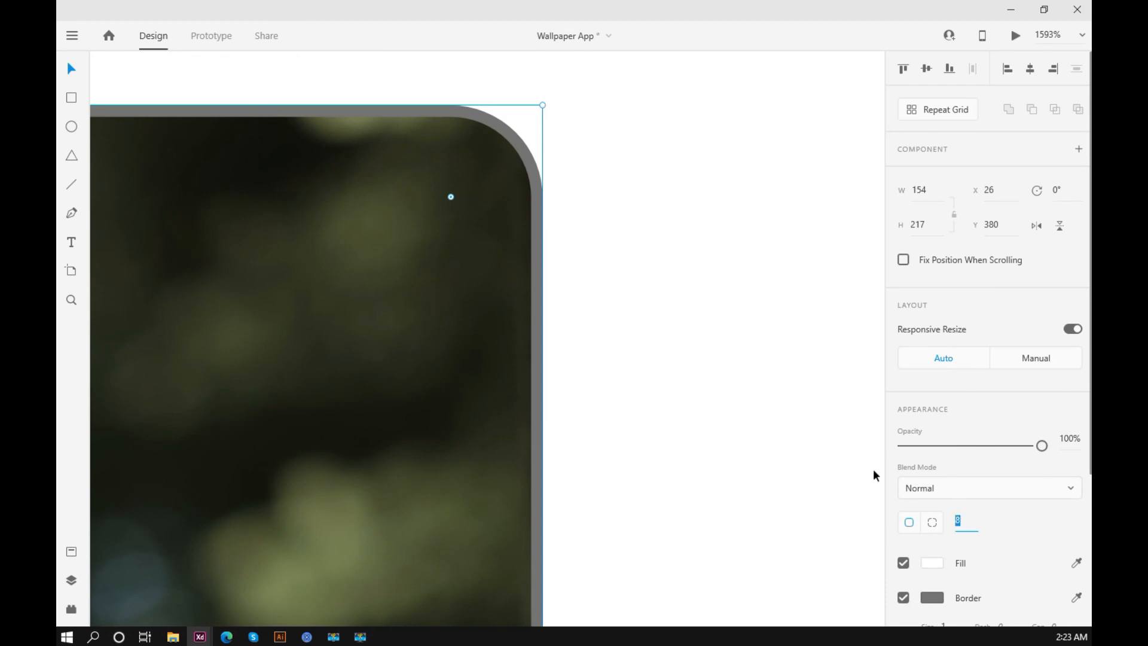
pyautogui.click(596, 311)
pyautogui.scroll(3, 510, 166)
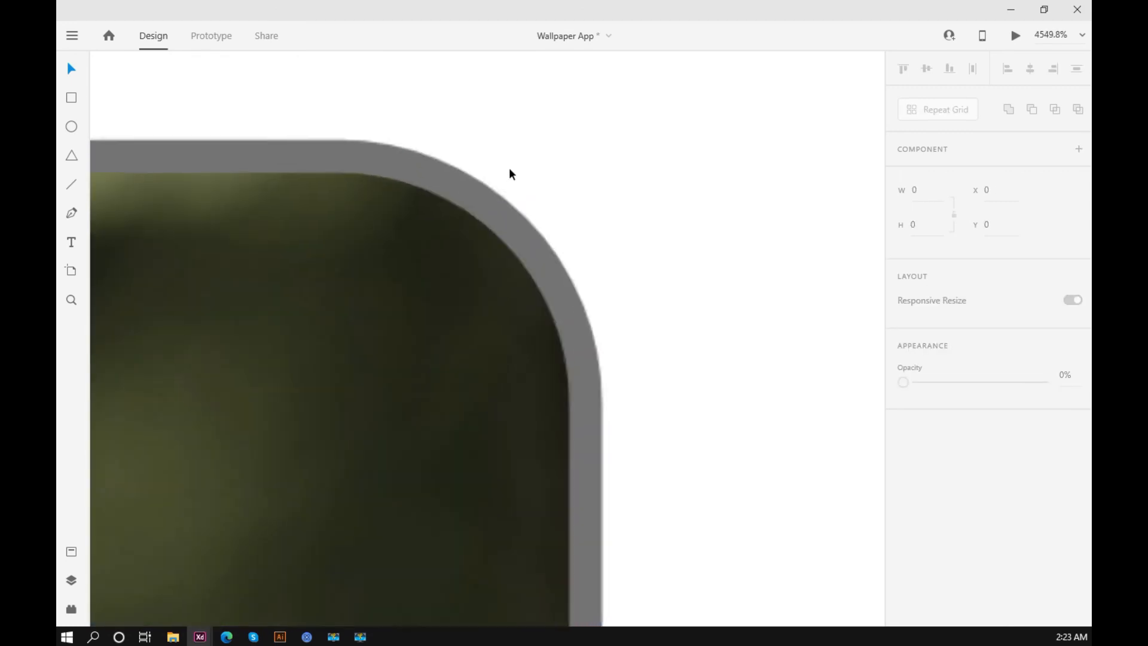
pyautogui.click(512, 238)
pyautogui.scroll(-3, 532, 340)
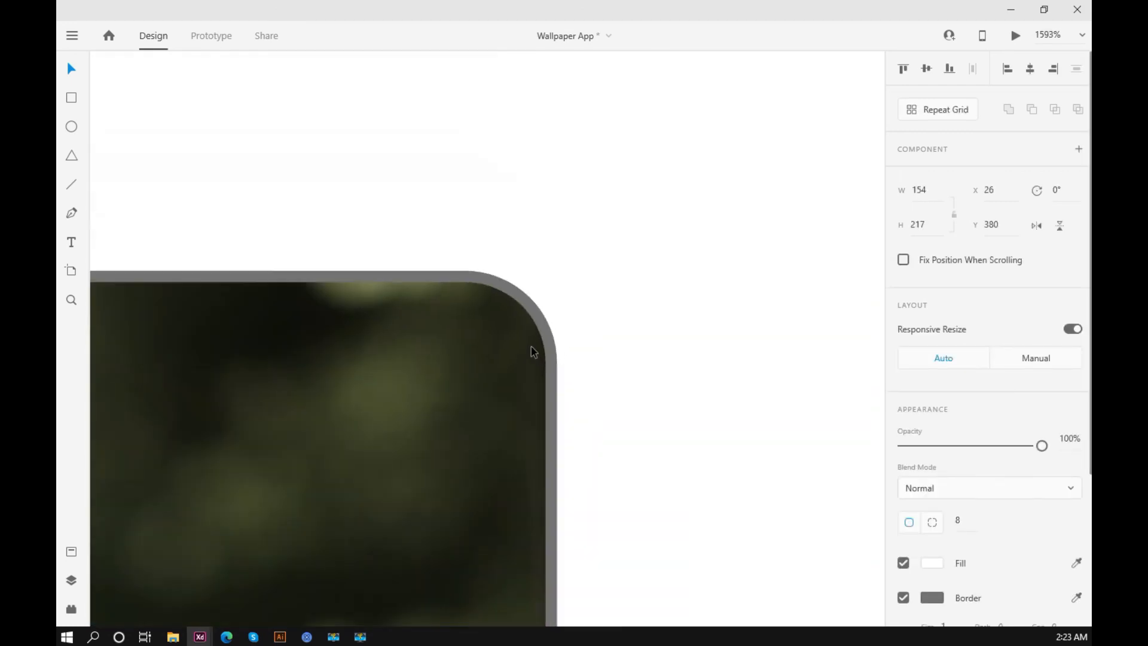
pyautogui.scroll(-2, 531, 345)
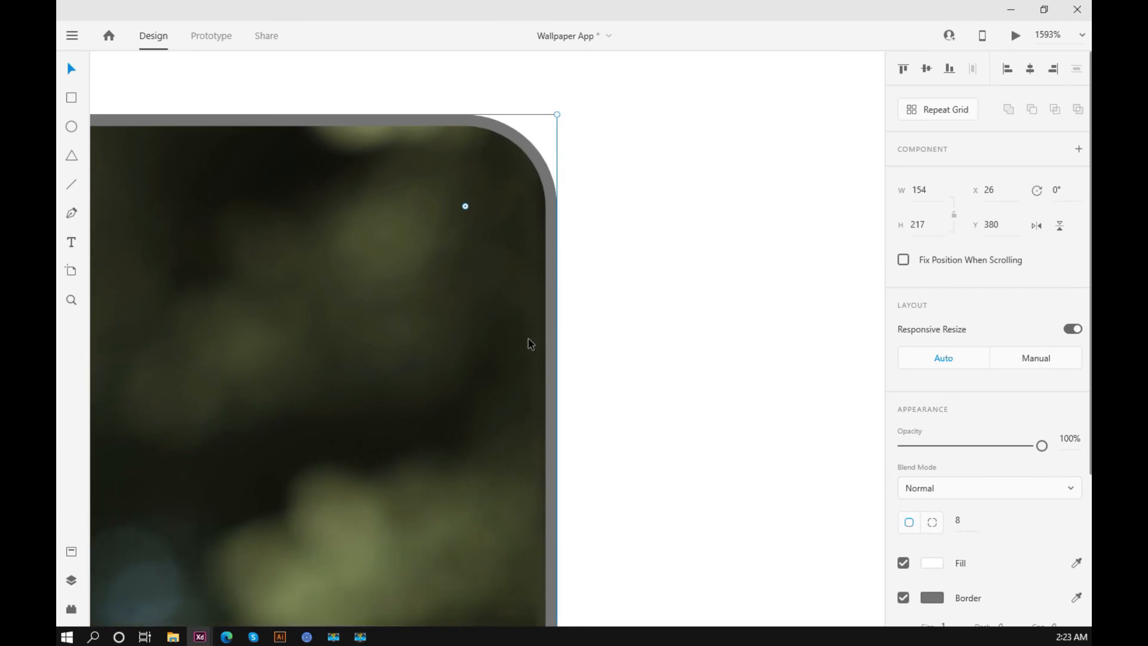
pyautogui.scroll(1, 605, 296)
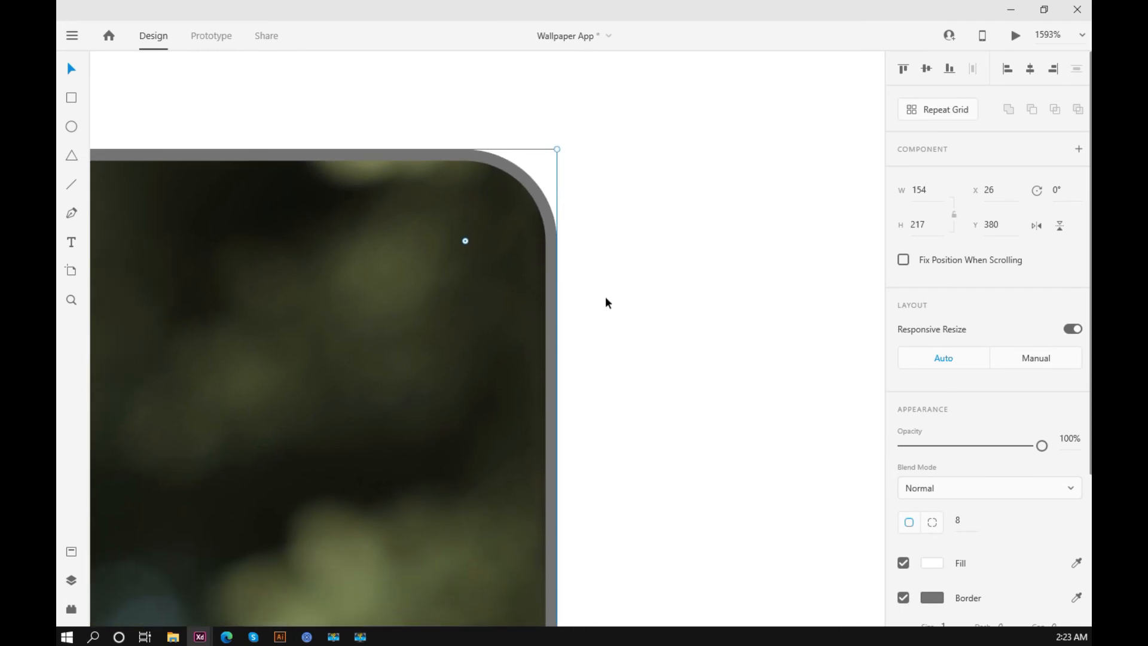
pyautogui.click(608, 295)
pyautogui.click(557, 235)
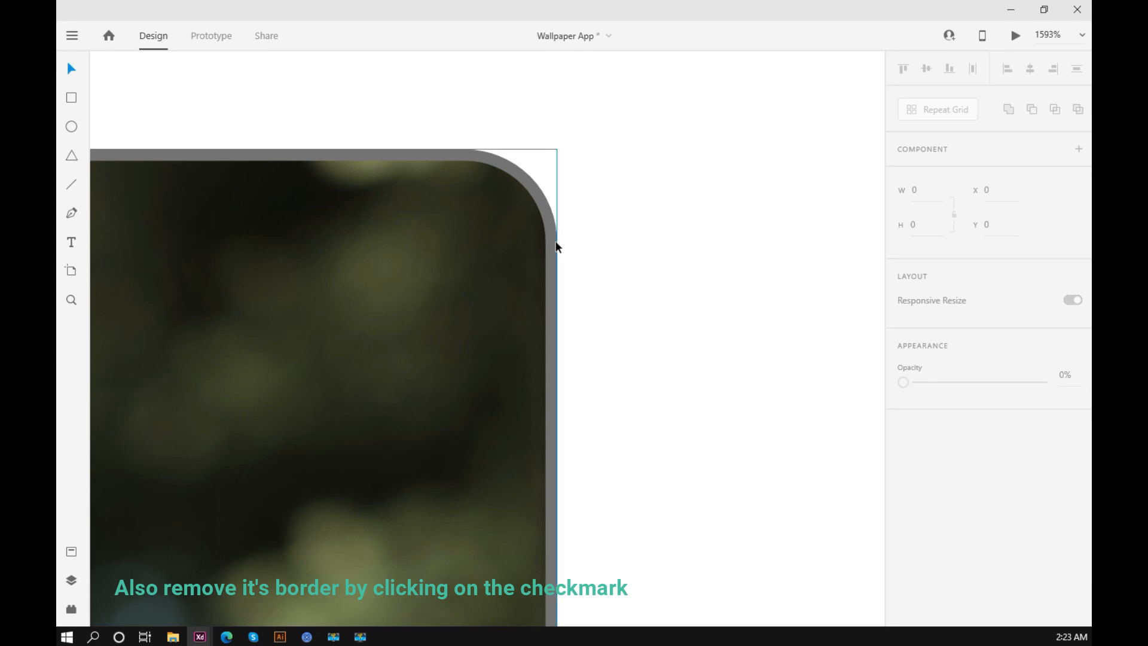
pyautogui.click(903, 597)
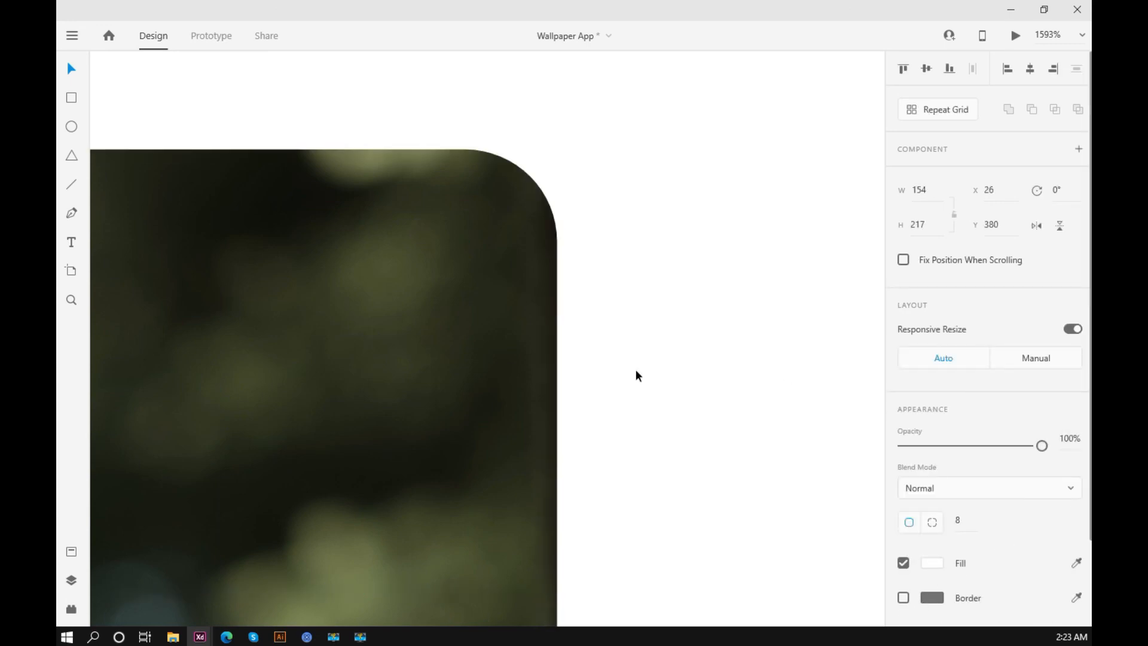
# Duplicate the leaf image card and place the copy beside the original at about X 196, Y 378
pyautogui.scroll(-5, 610, 327)
pyautogui.scroll(-5, 611, 327)
pyautogui.moveTo(812, 349); pyautogui.dragTo(728, 351)
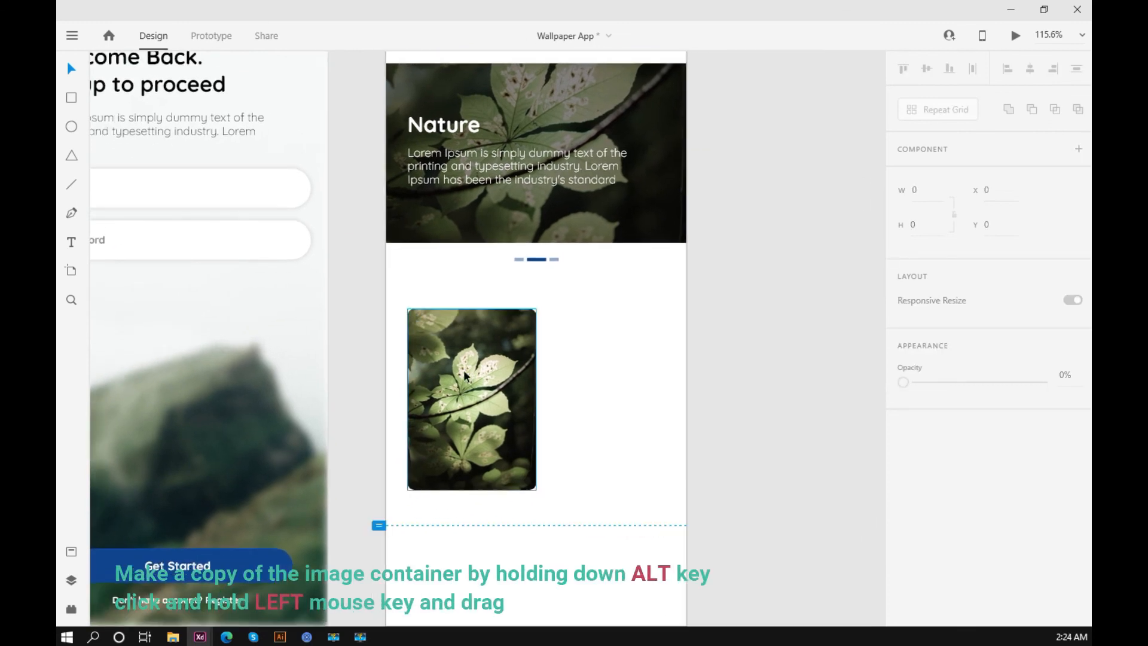
pyautogui.moveTo(469, 382); pyautogui.dragTo(629, 371)
pyautogui.click(736, 370)
pyautogui.scroll(2, 617, 374)
pyautogui.scroll(2, 616, 372)
pyautogui.scroll(-1, 634, 380)
pyautogui.moveTo(629, 371); pyautogui.dragTo(630, 371)
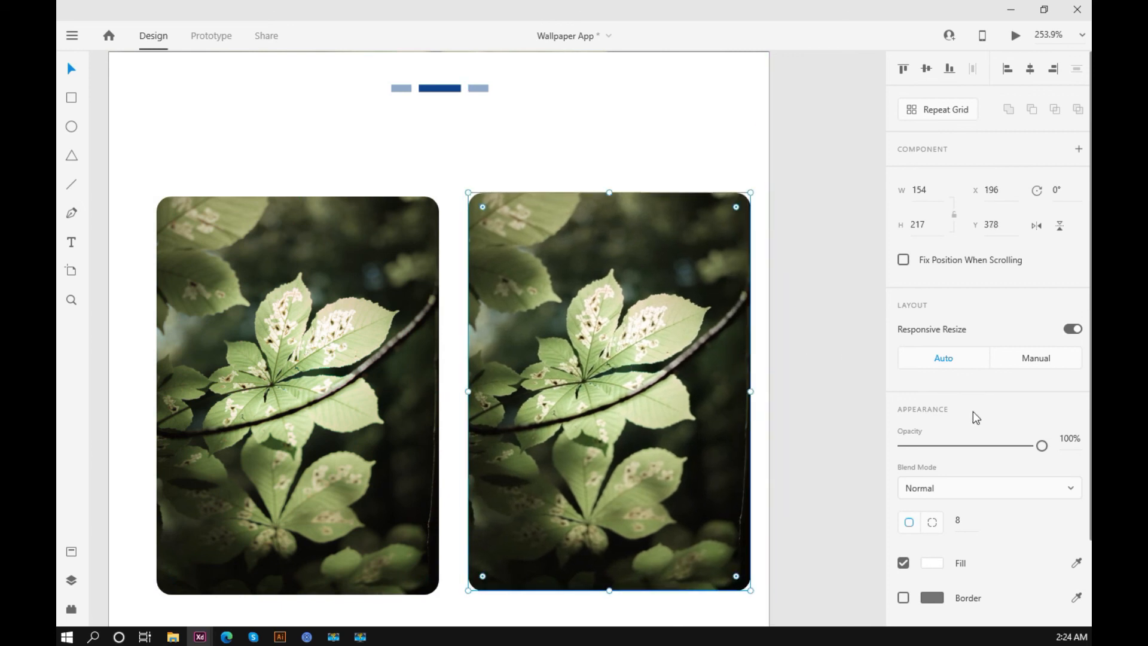
# Change the duplicated card's fill to solid black and set its opacity to 35%
pyautogui.click(931, 562)
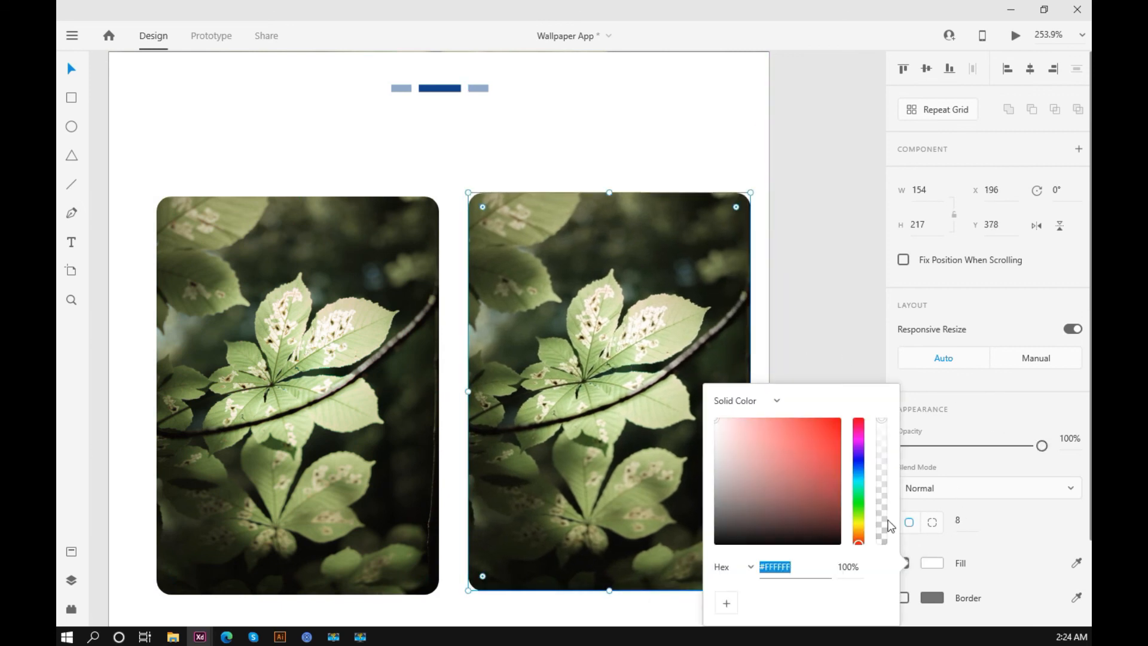
pyautogui.moveTo(744, 517); pyautogui.dragTo(716, 580)
pyautogui.moveTo(1029, 447); pyautogui.dragTo(951, 445)
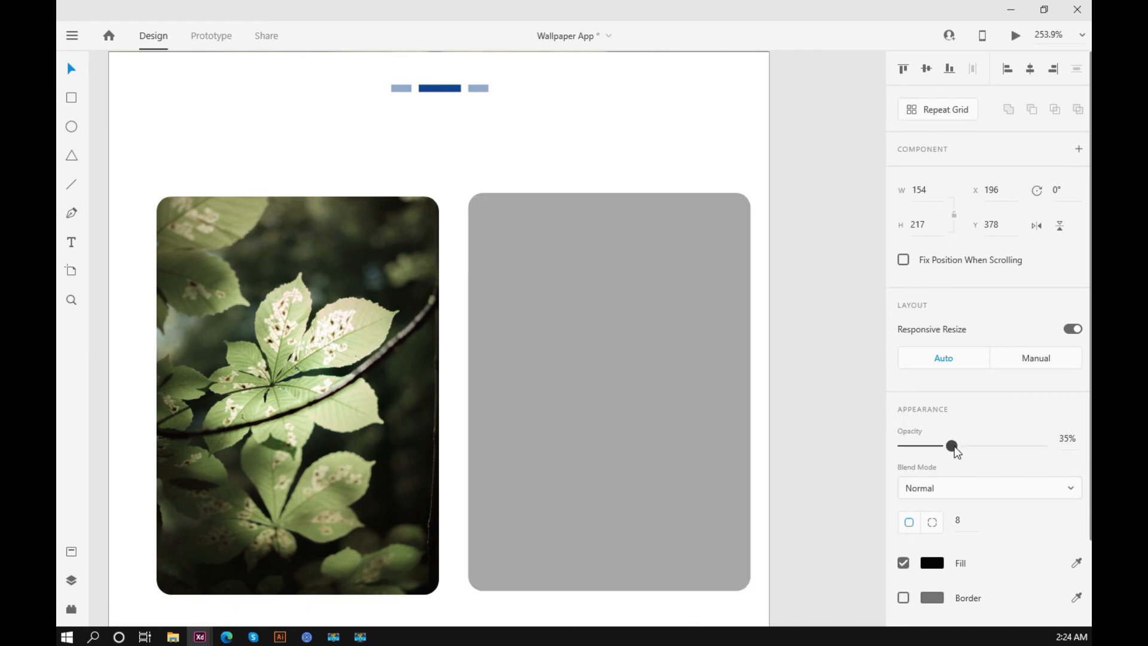
pyautogui.click(795, 323)
# Copy the banner's Lorem Ipsum paragraph onto the leaf card at about X 37, Y 473 and bring it to the front
pyautogui.scroll(-5, 810, 320)
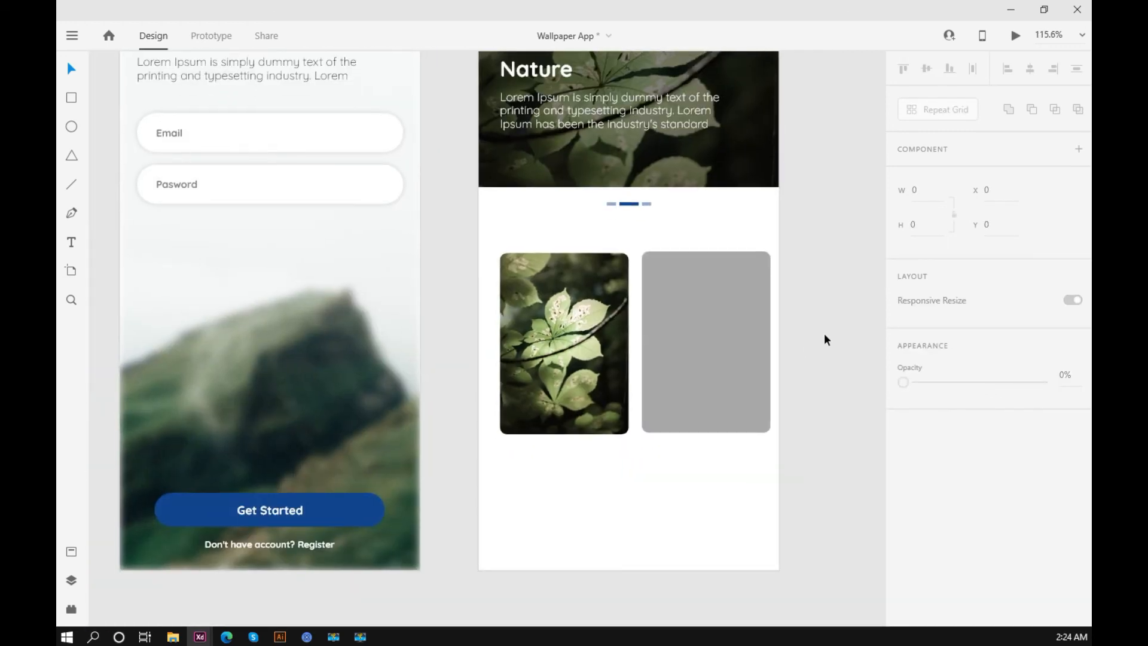
pyautogui.scroll(1, 818, 334)
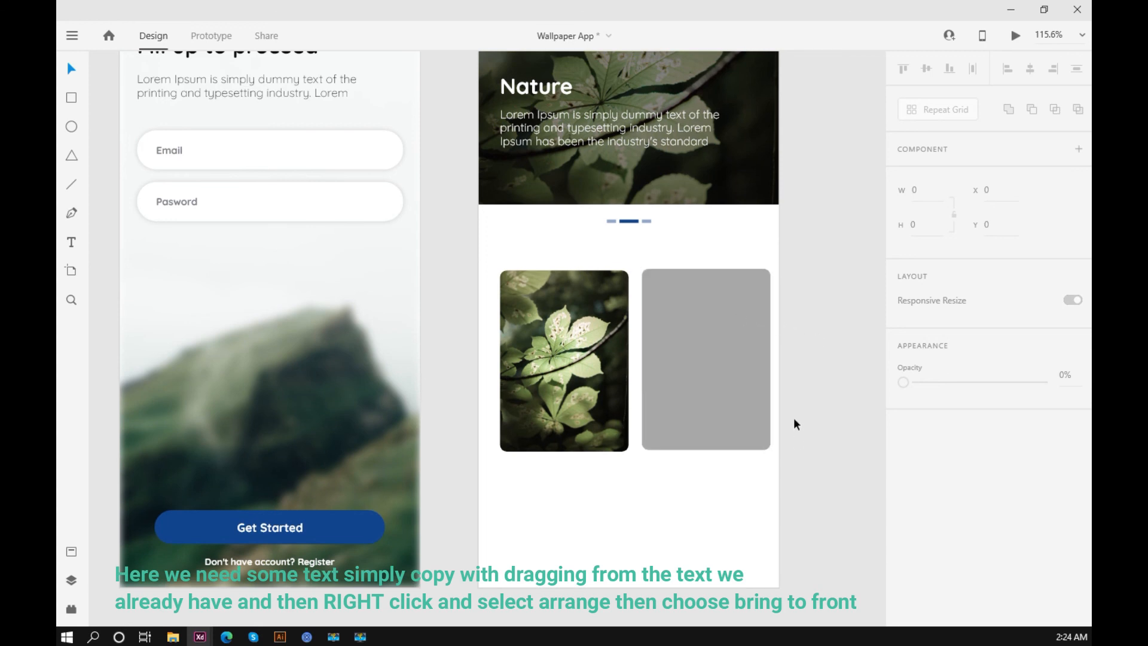
pyautogui.moveTo(428, 323); pyautogui.dragTo(455, 360)
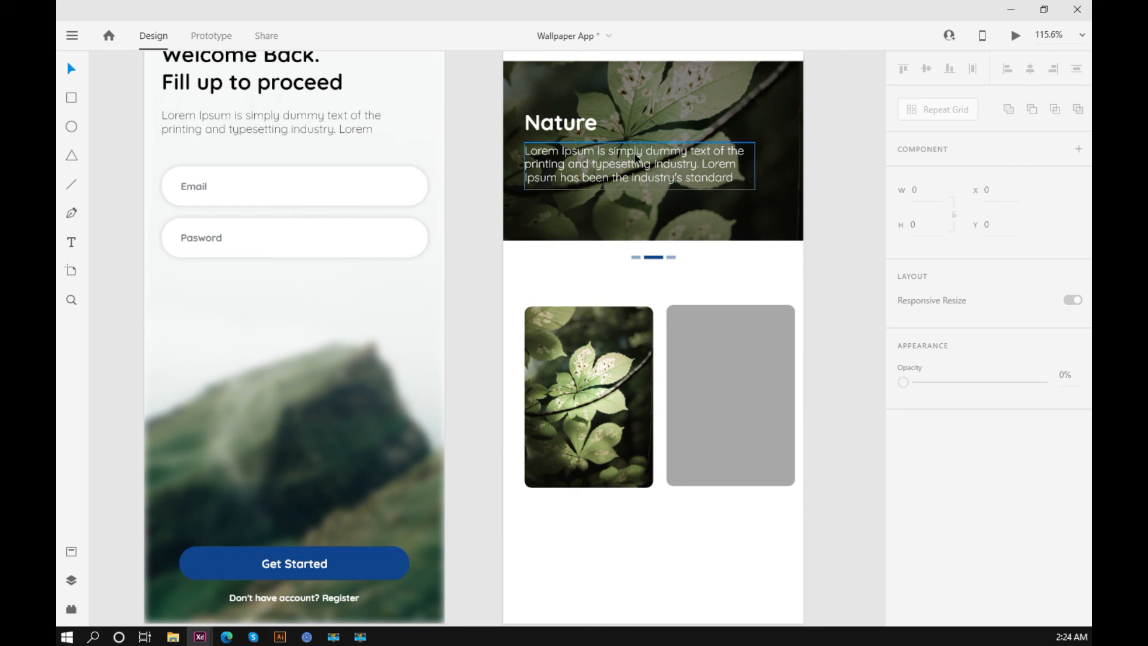
pyautogui.moveTo(626, 159); pyautogui.dragTo(636, 401)
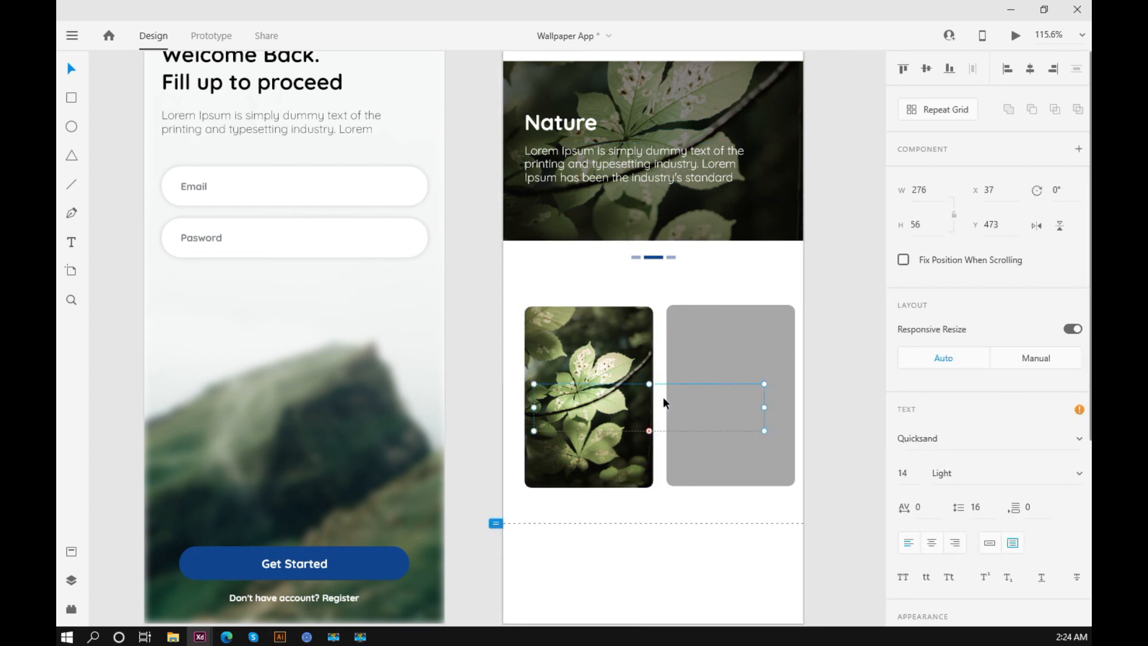
pyautogui.rightClick(658, 396)
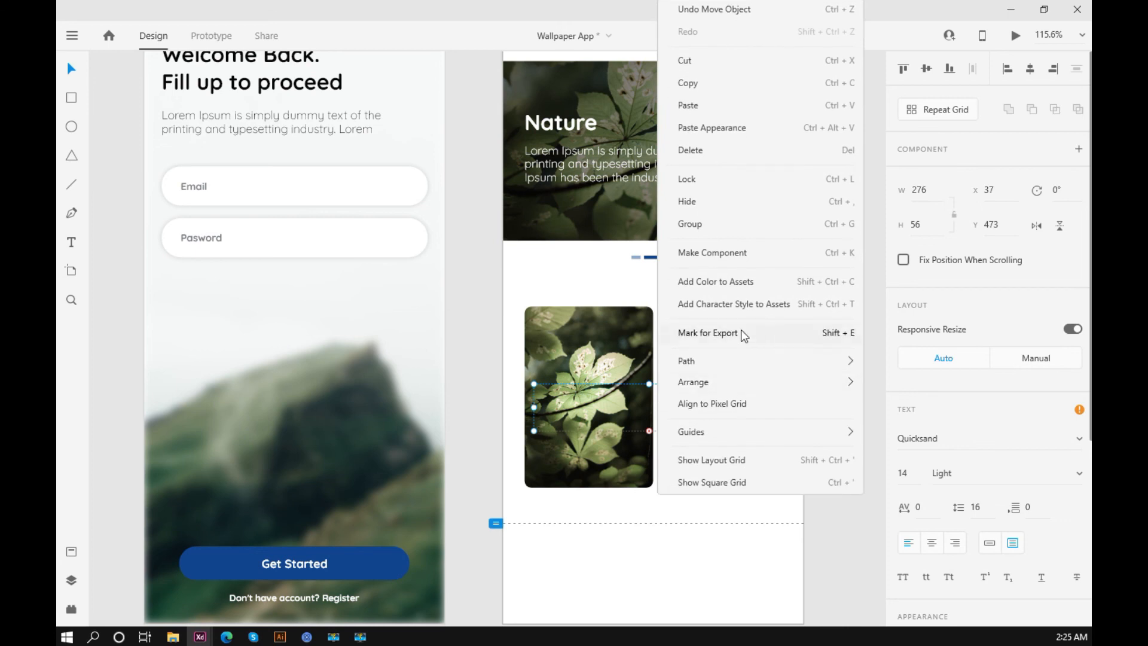
pyautogui.moveTo(750, 383)
pyautogui.click(920, 402)
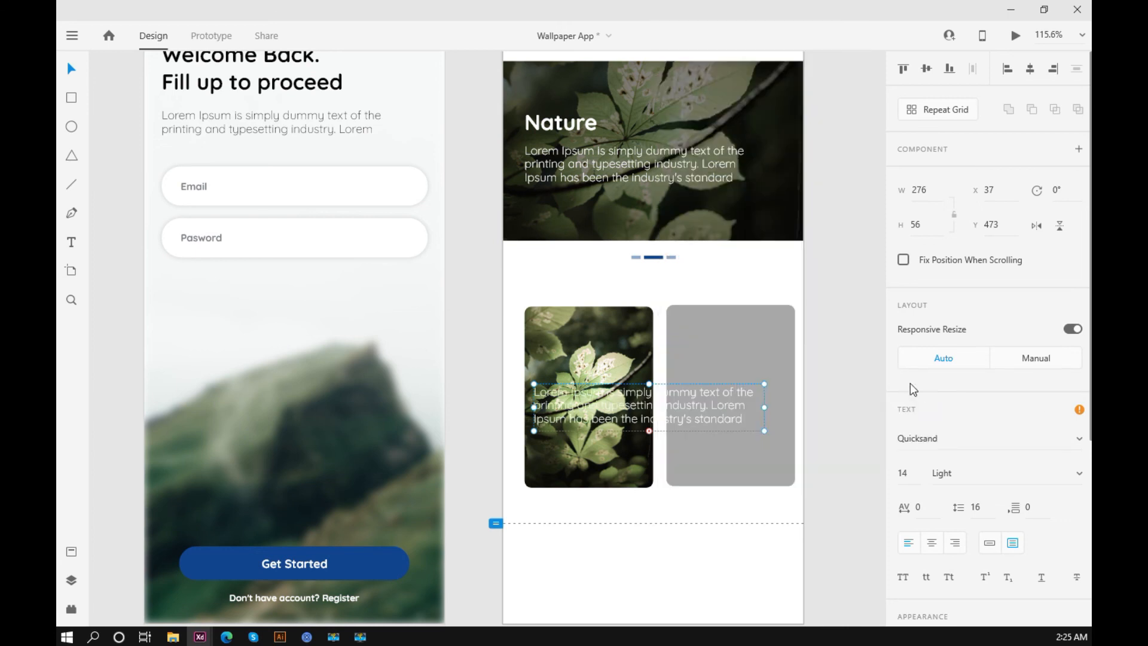
# Resize the copied paragraph's text box to about 132 by 120 so it fits within the leaf card
pyautogui.moveTo(764, 407); pyautogui.dragTo(644, 408)
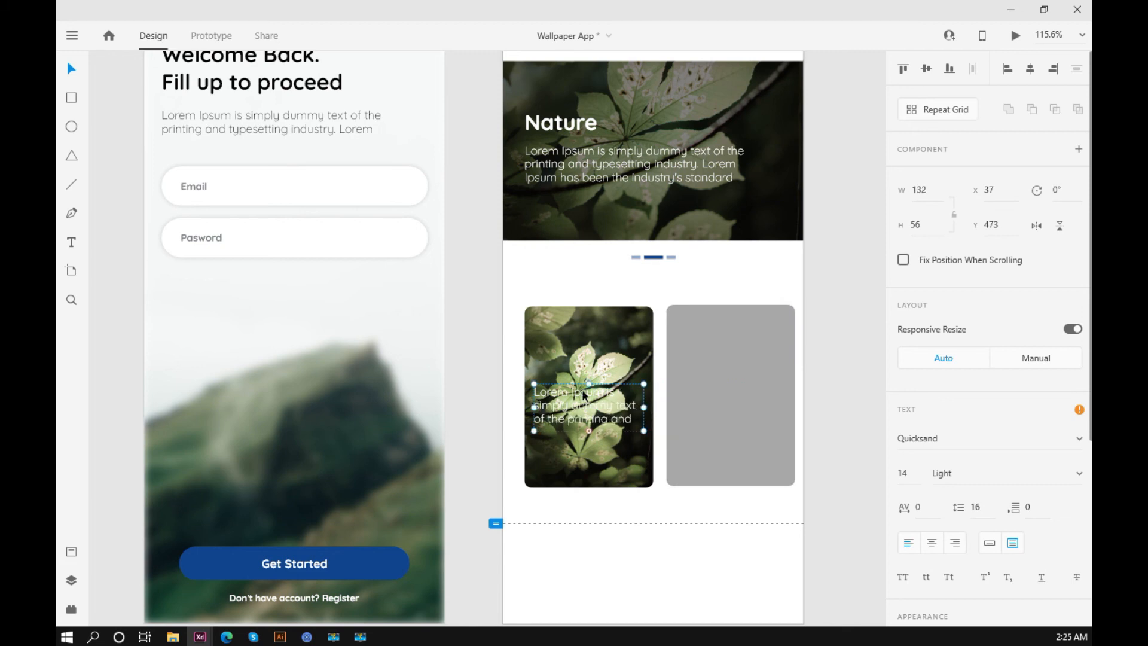
pyautogui.moveTo(589, 366); pyautogui.dragTo(591, 351)
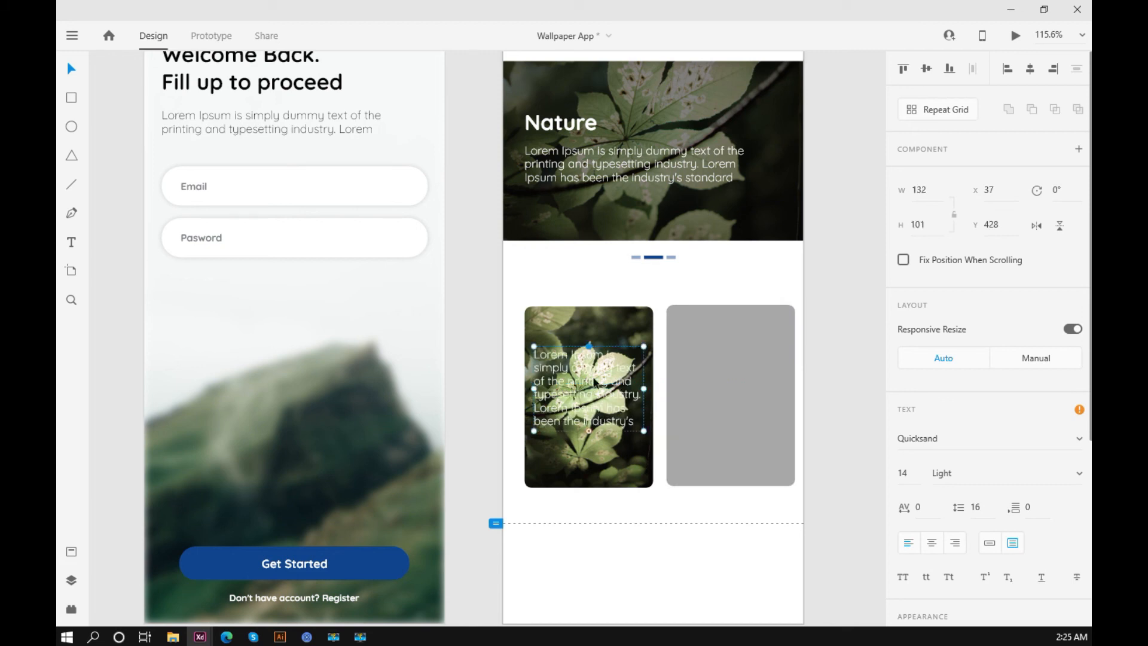
pyautogui.moveTo(591, 430); pyautogui.dragTo(591, 447)
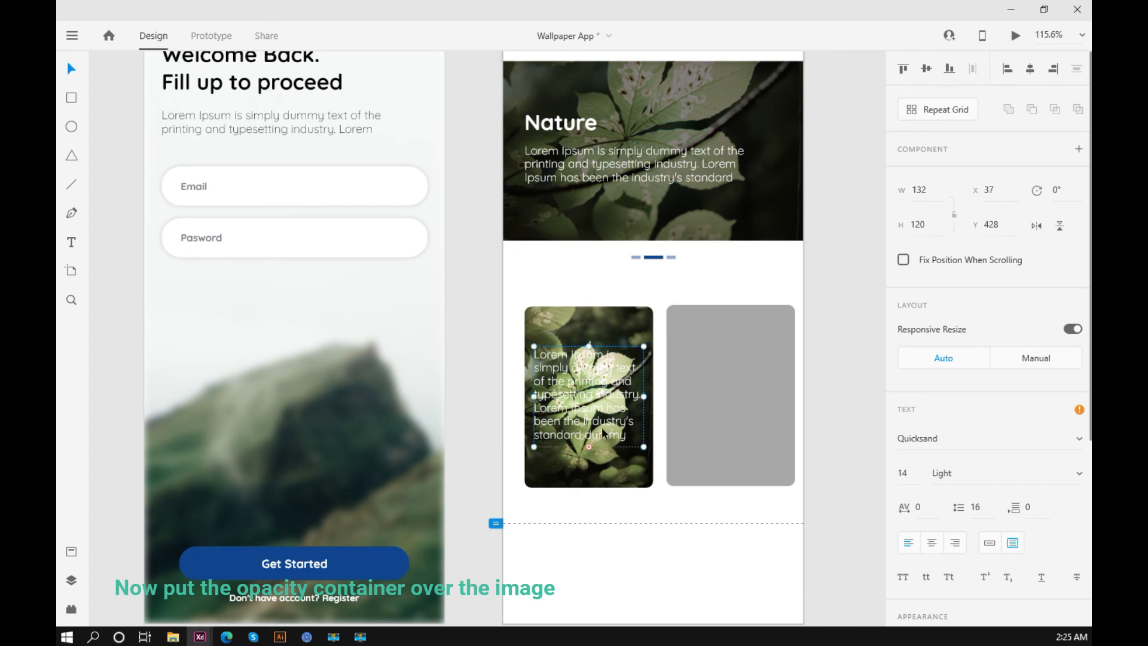
pyautogui.click(837, 358)
# Move the semi-transparent black card exactly over the leaf card at X 26, Y 380
pyautogui.scroll(5, 619, 412)
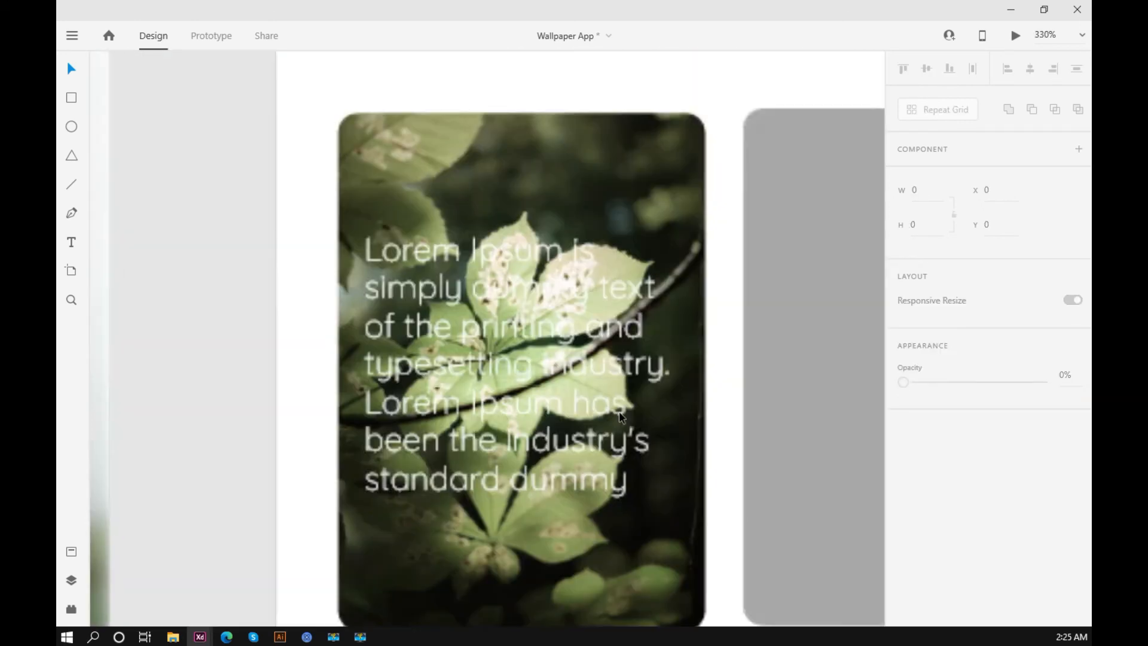
pyautogui.scroll(-3, 621, 416)
pyautogui.click(508, 384)
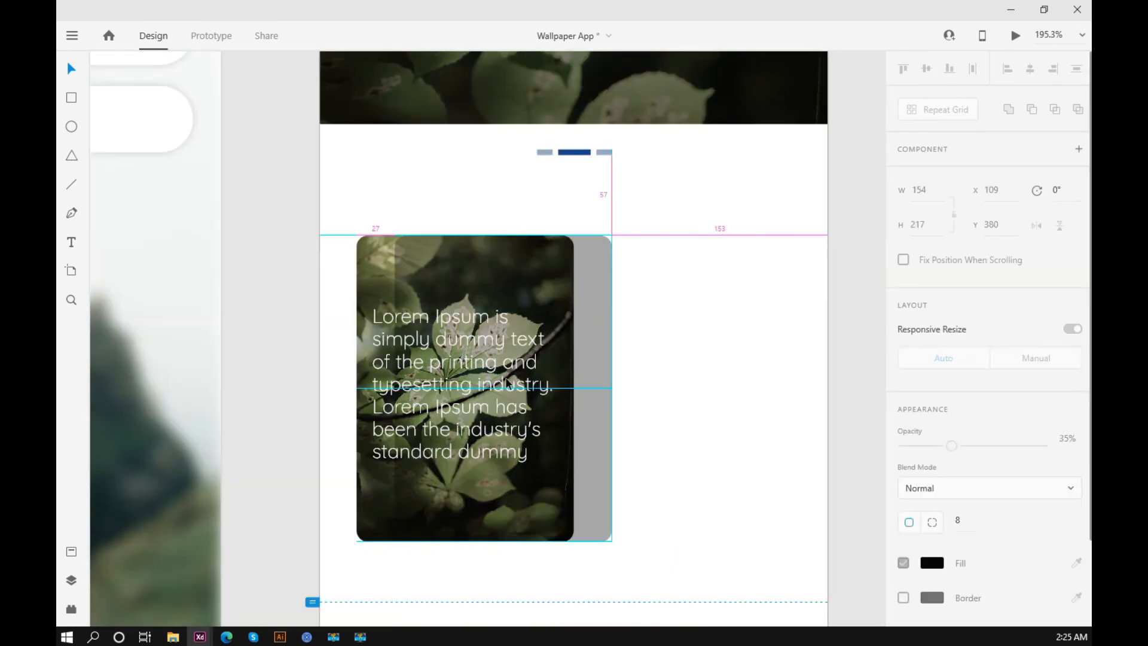
pyautogui.moveTo(508, 383); pyautogui.dragTo(483, 375)
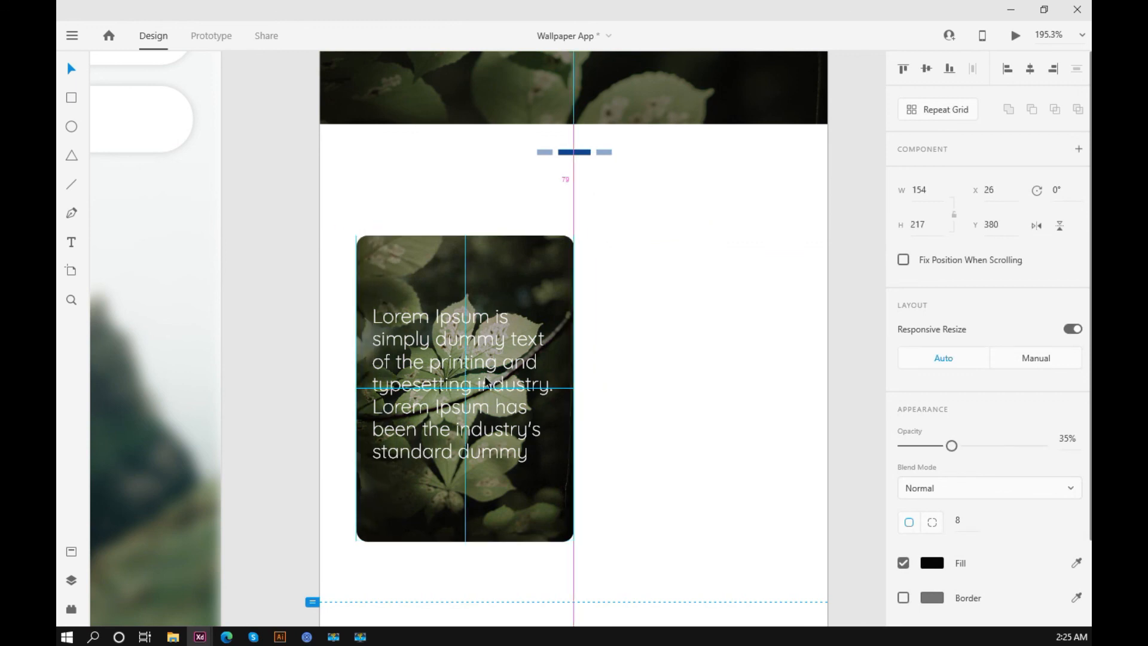